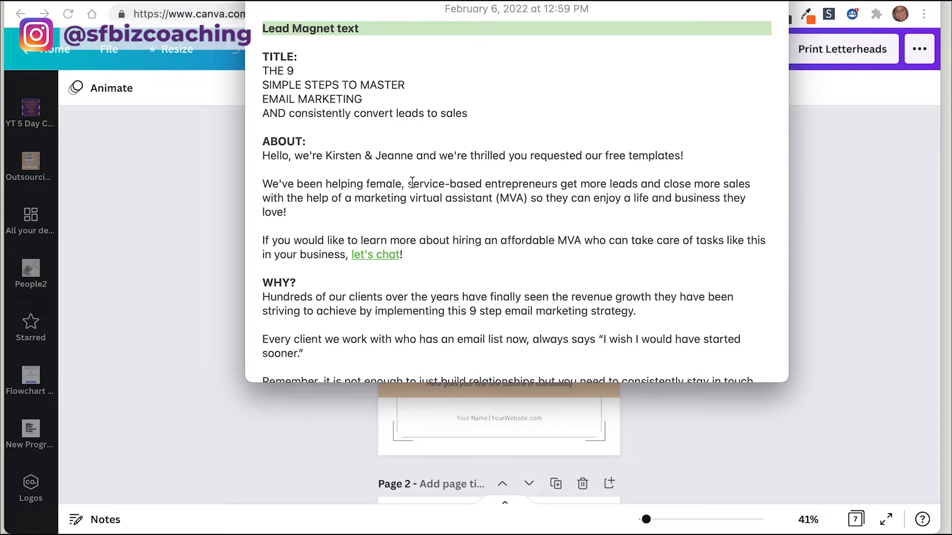
Step: Copy the four title lines, from "THE 9" to "AND consistently convert leads to sales", in the Lead Magnet text note
left_click(370, 99)
left_click_drag(263, 72, 467, 113)
key("ctrl+c")
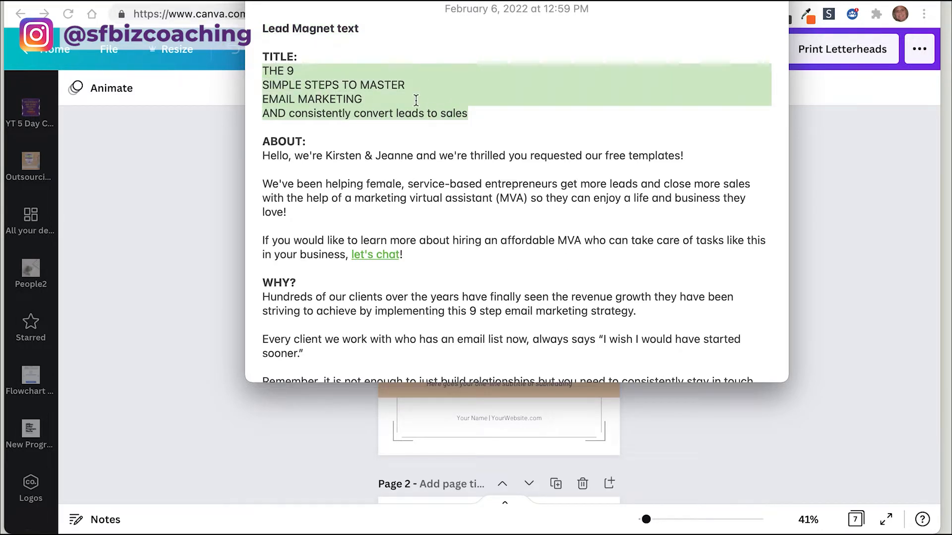
Step: Switch to Canva and replace the cover's placeholder title with the copied title text
left_click(191, 209)
left_click(473, 246)
left_click(474, 246)
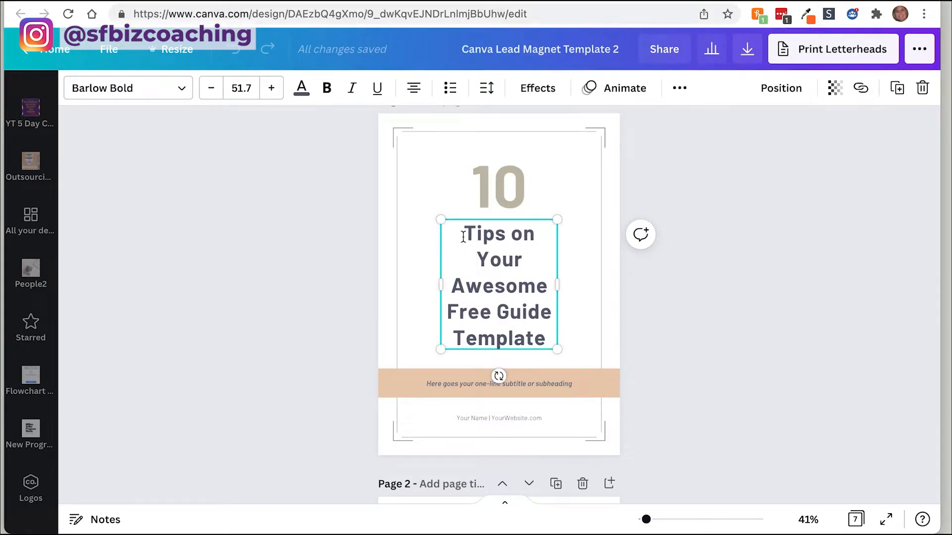
left_click_drag(461, 236, 548, 342)
left_click(475, 267)
left_click_drag(462, 232, 546, 331)
key("ctrl+v")
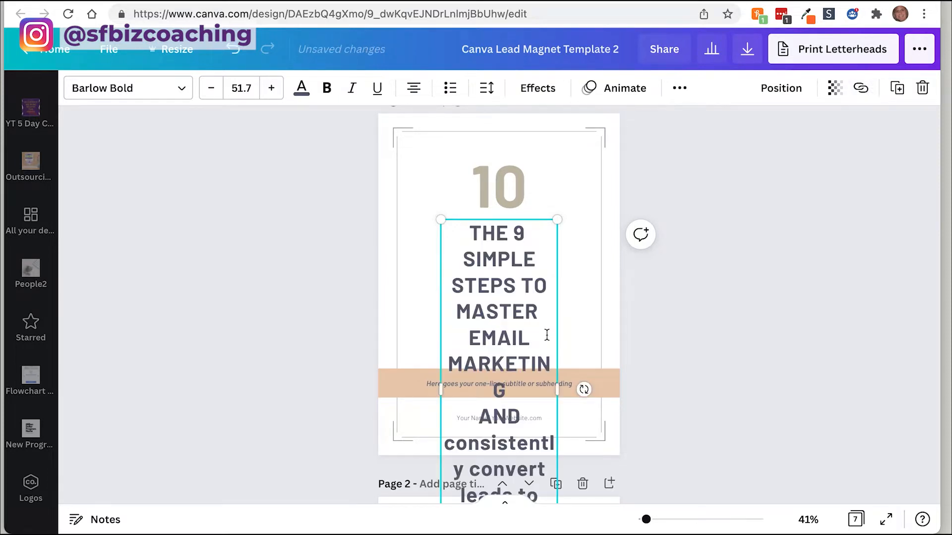
Step: Change the large number above the cover title to 9
left_click(498, 199)
double_click(502, 194)
type("9")
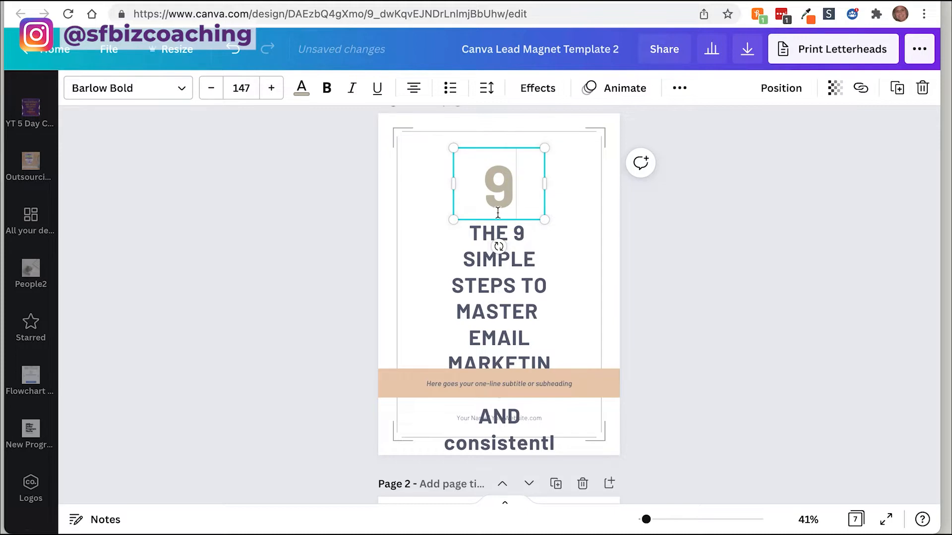
Step: Widen the cover's title text box on both sides so it nearly fills the inner frame
left_click(495, 286)
left_click_drag(439, 388, 410, 387)
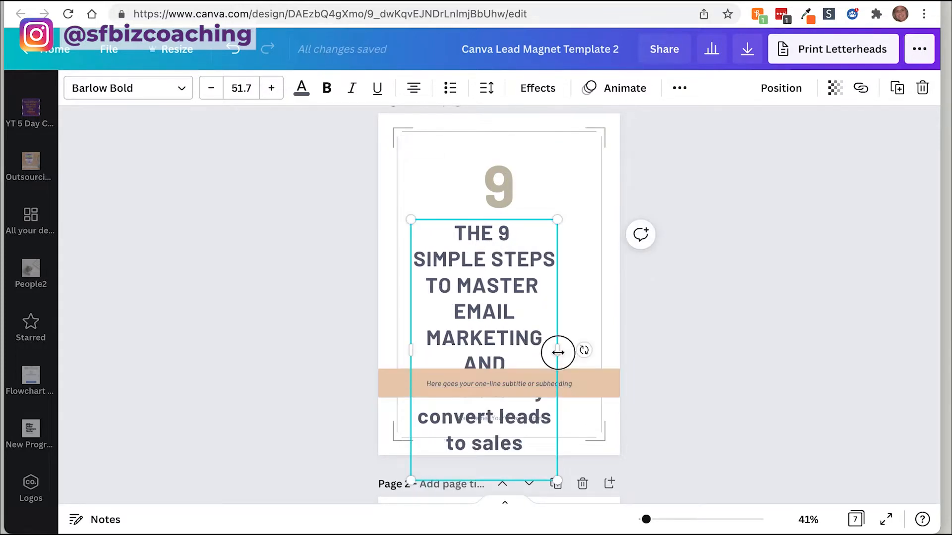
left_click_drag(557, 350, 589, 348)
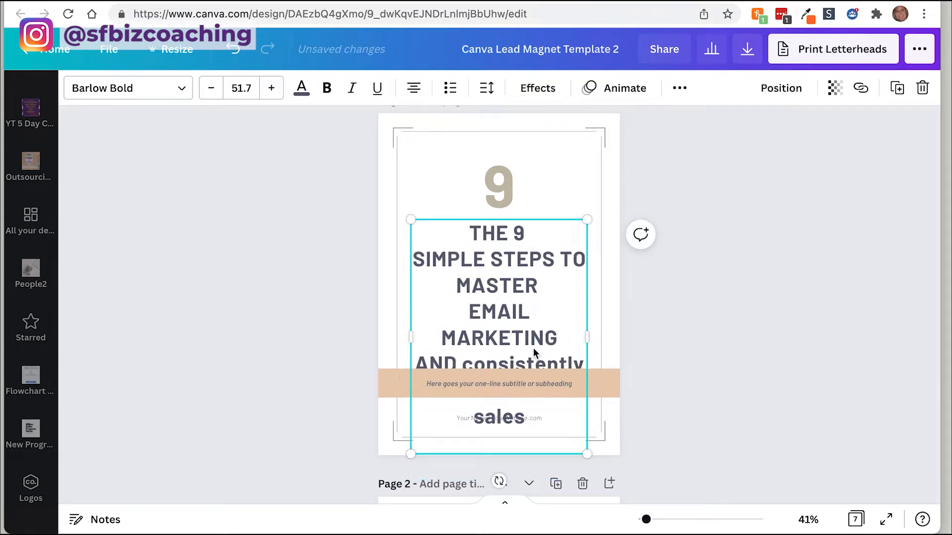
Step: Remove "AND" from the cover title, then copy "consistently convert leads to sales" and delete it so the title ends at "MARKETING"
left_click(486, 341)
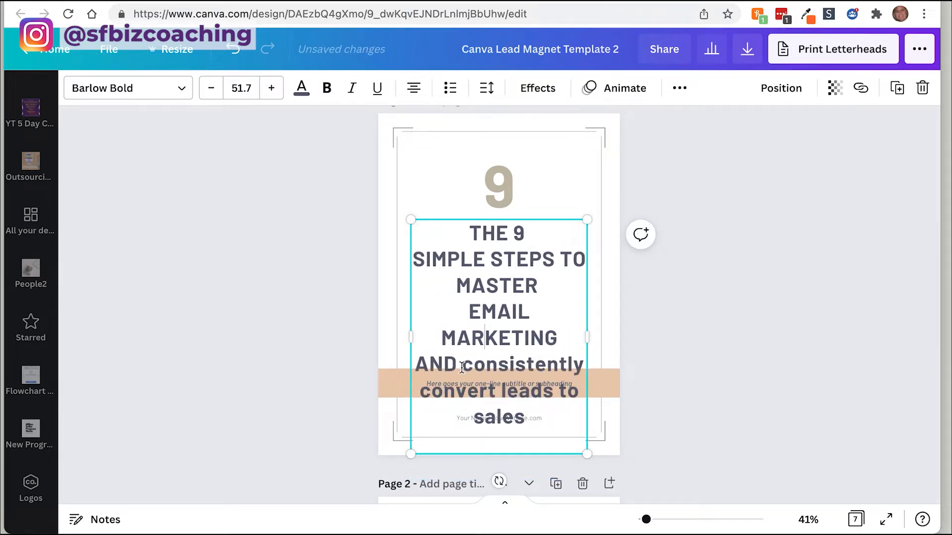
key("BackSpace")
key("BackSpace")
key("BackSpace")
key("BackSpace")
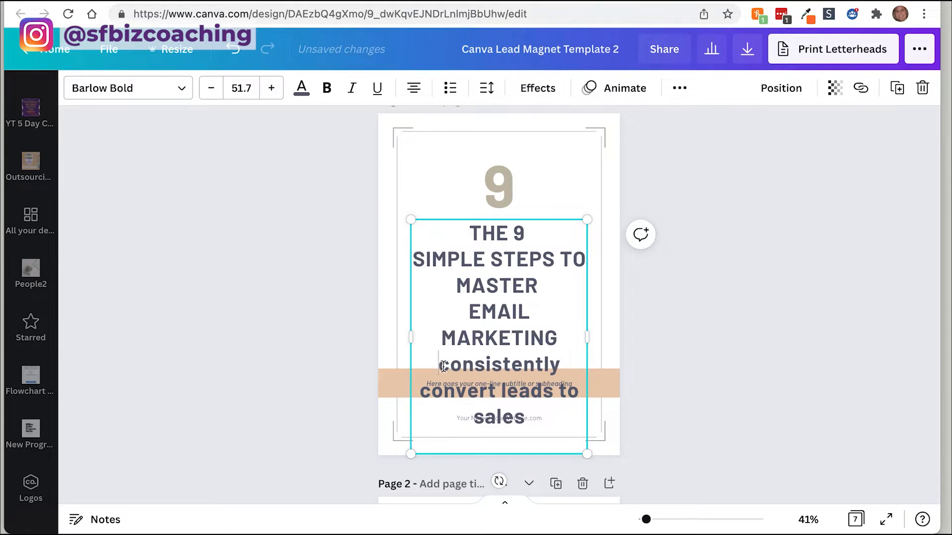
left_click_drag(439, 366, 526, 418)
key("ctrl+c")
key("BackSpace")
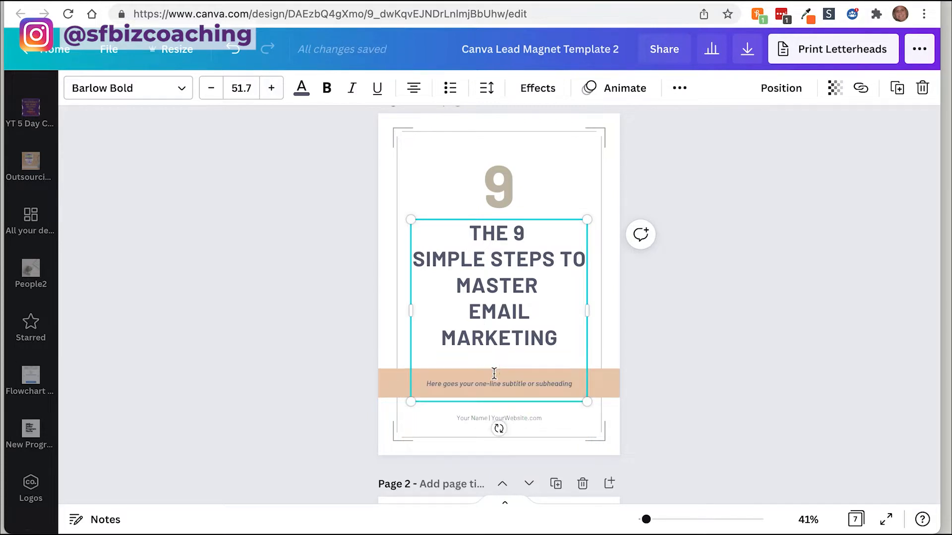
key("BackSpace")
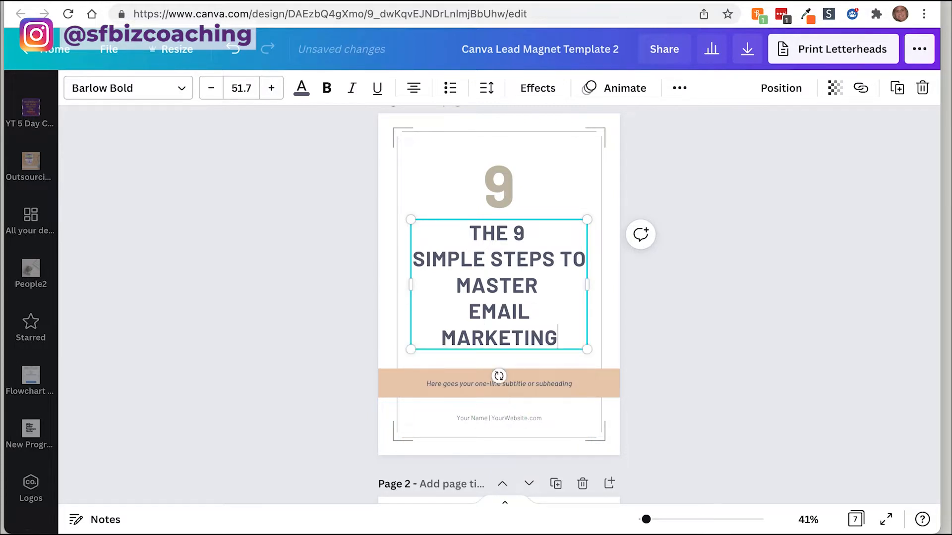
Step: Replace the subtitle placeholder in the cover's peach band with the copied phrase "consistently convert leads to sales"
left_click(475, 383)
left_click(475, 382)
key("ctrl+v")
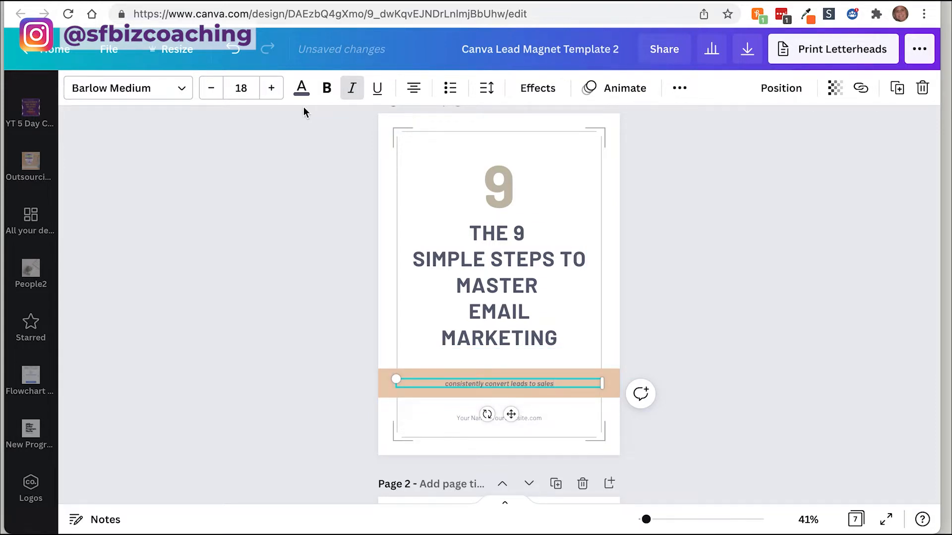
Step: Set the cover subtitle's font size to 25 and its text colour to black
left_click(271, 89)
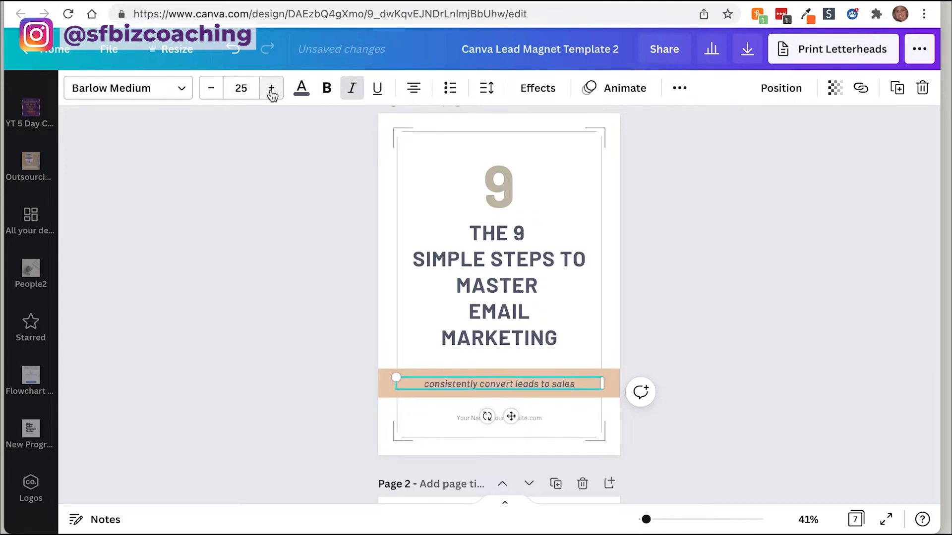
left_click(246, 90)
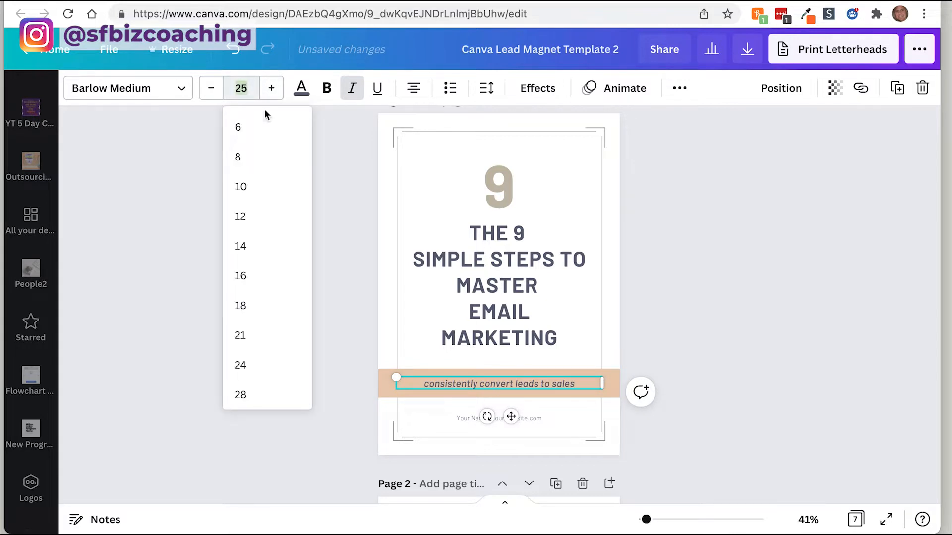
left_click(242, 90)
left_click(303, 89)
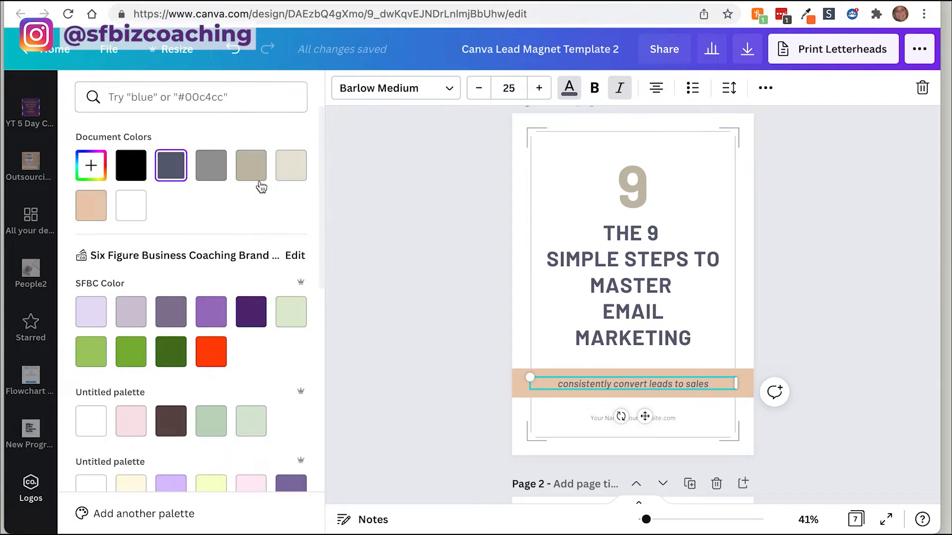
left_click(132, 168)
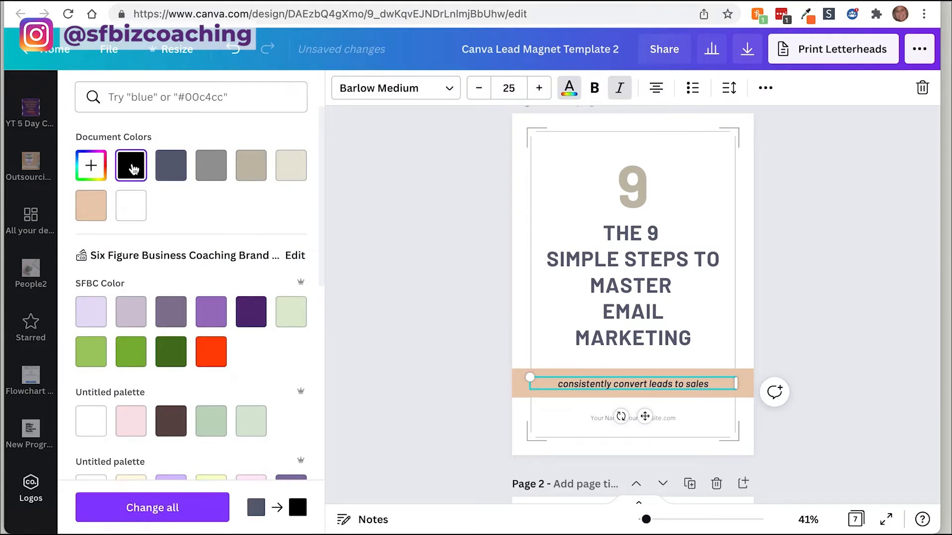
left_click(463, 259)
left_click(509, 187)
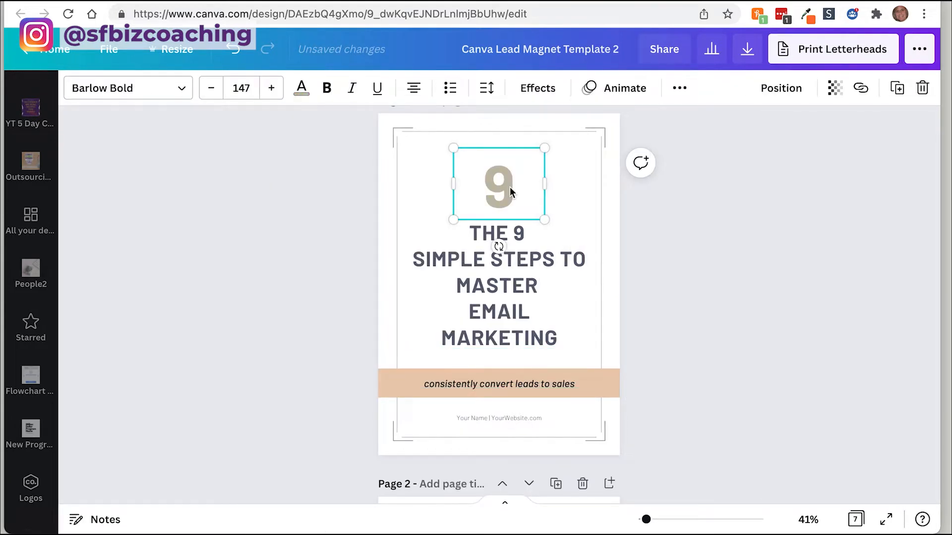
double_click(509, 186)
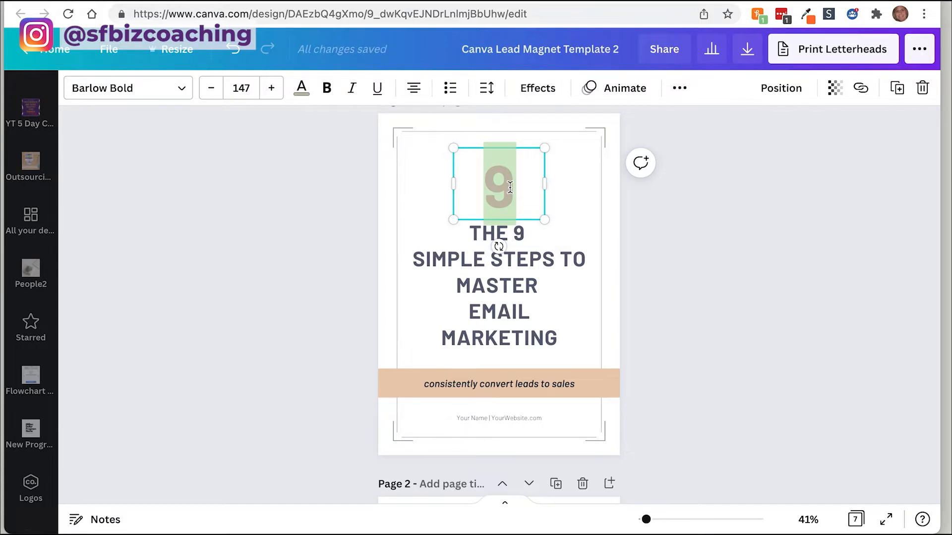
left_click(301, 88)
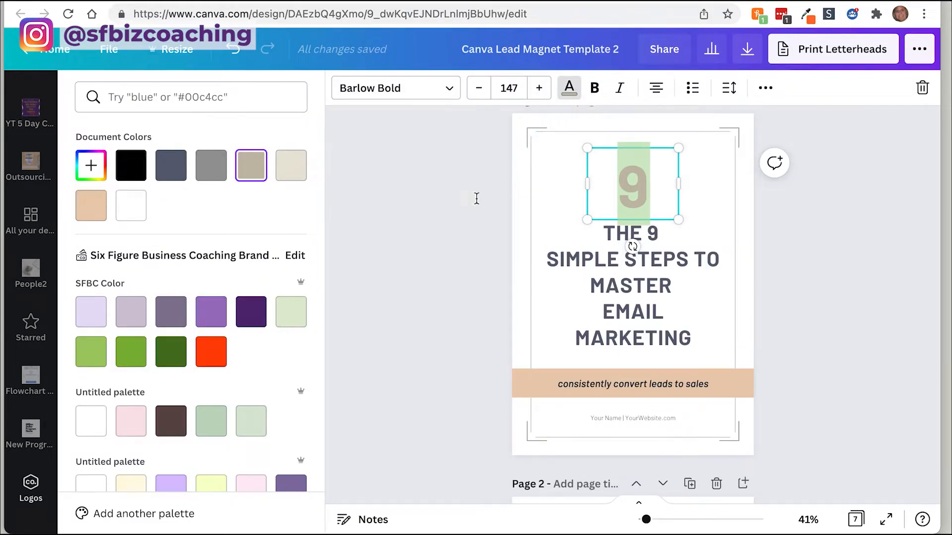
left_click(635, 255)
left_click(582, 187)
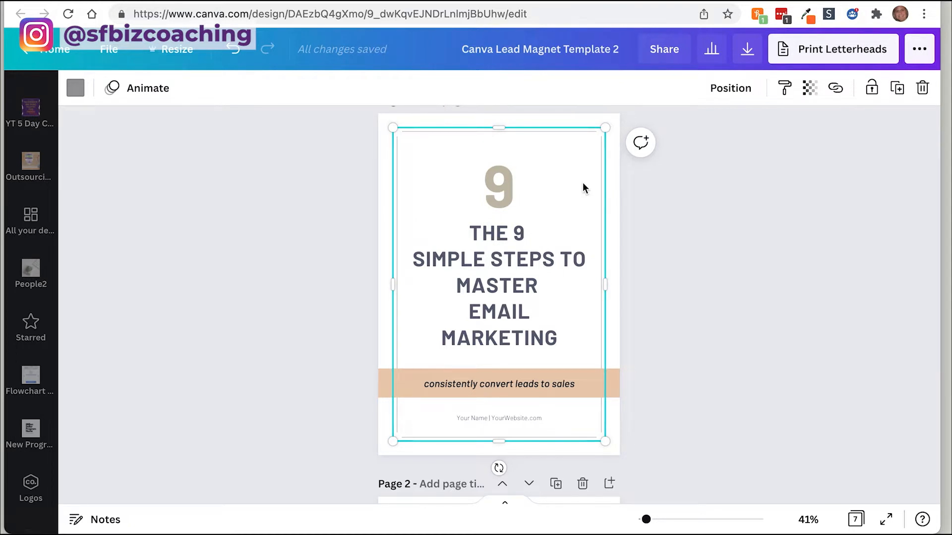
Step: Replace the name and website placeholder at the foot of the cover with "SixFigureBusinessCoaching.com"
scroll(526, 337, "down", 1)
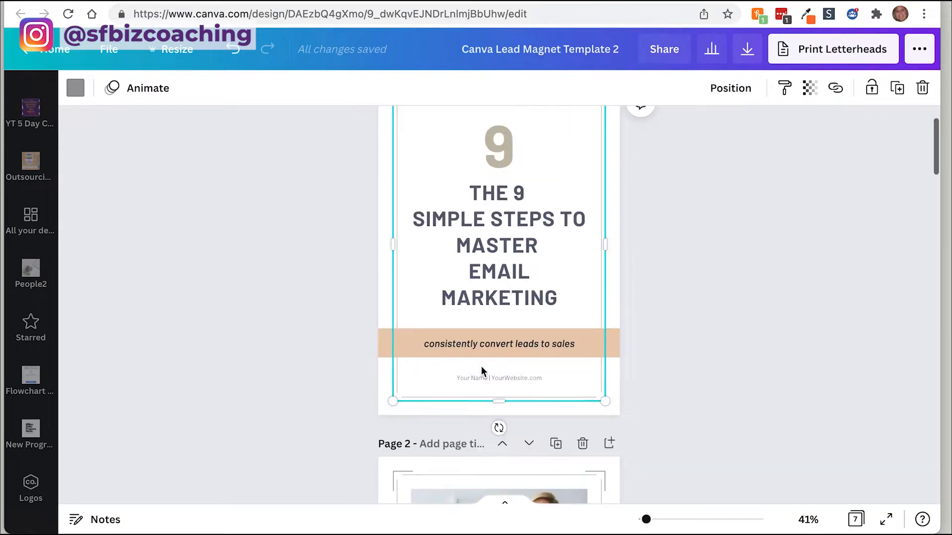
left_click(466, 377)
left_click(466, 377)
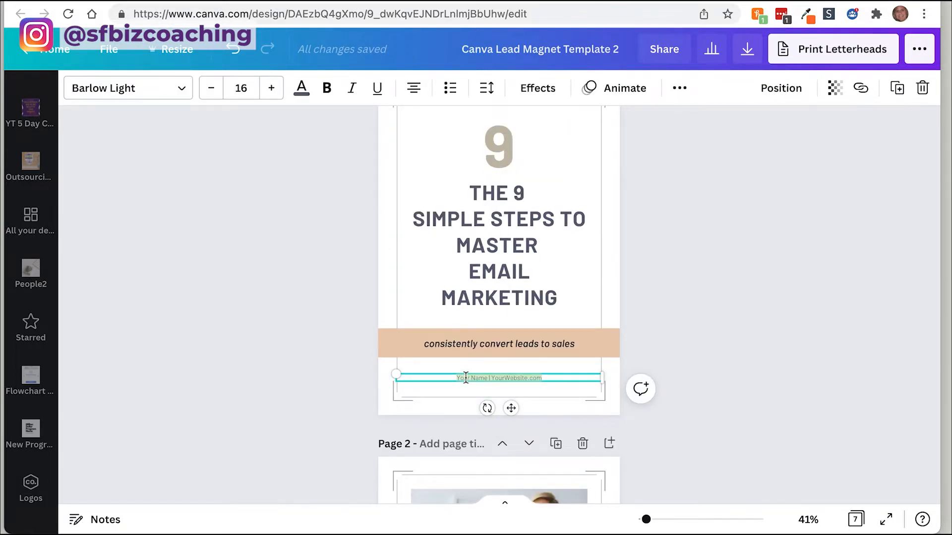
type("SixFigureBusinessCoaching.com")
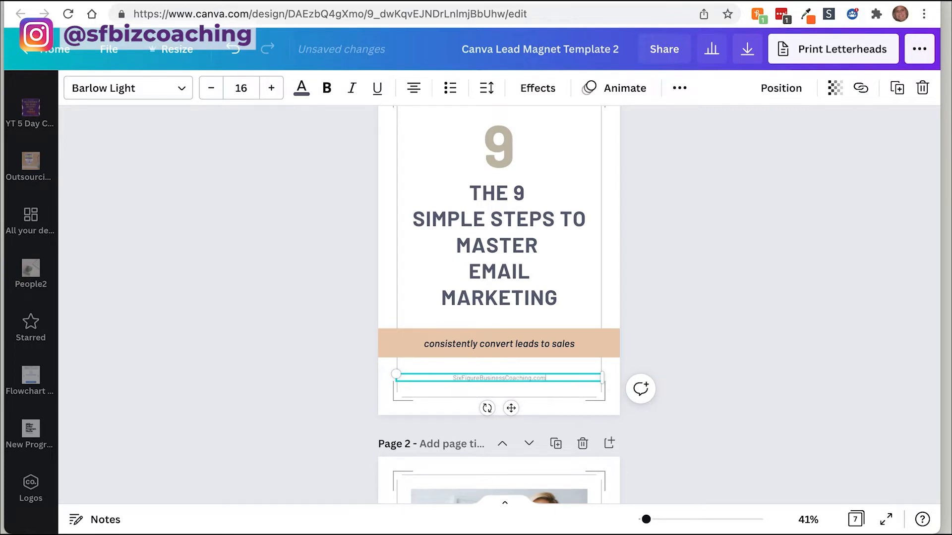
triple_click(487, 378)
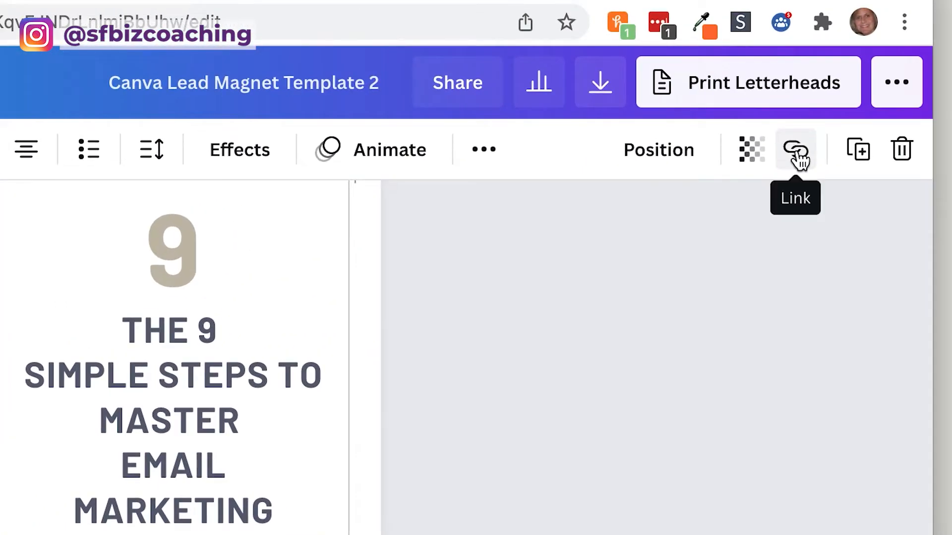
left_click(827, 125)
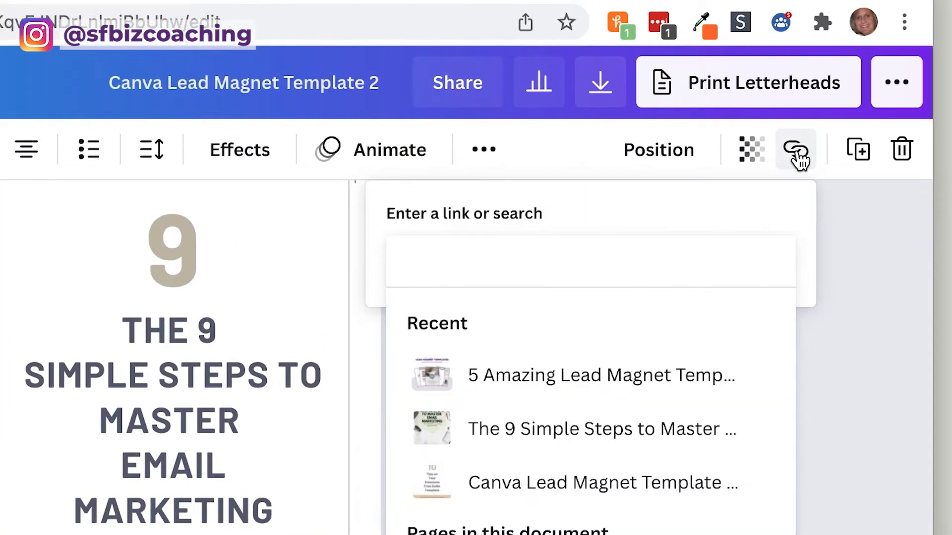
type("htpss")
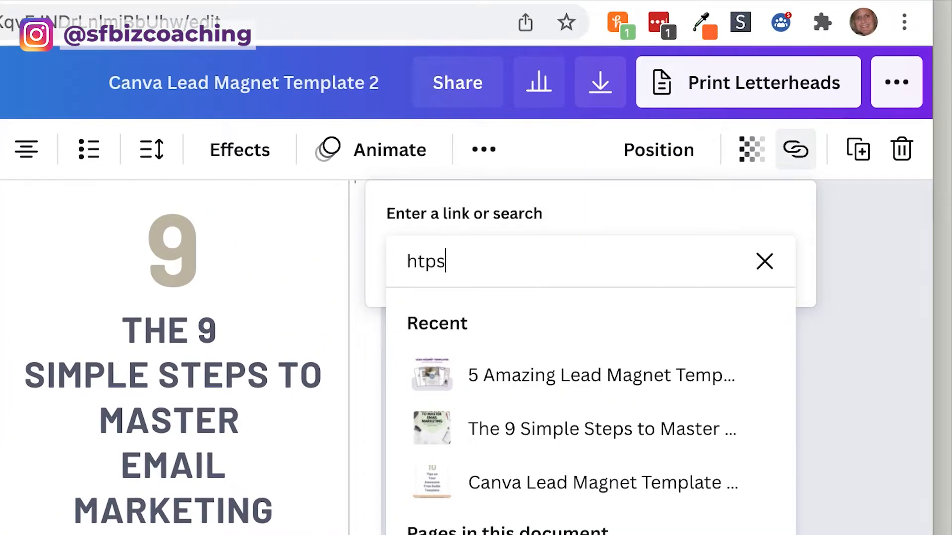
key("BackSpace")
key("BackSpace")
key("BackSpace")
type("tps://sixfigurebusinesscoaching.com")
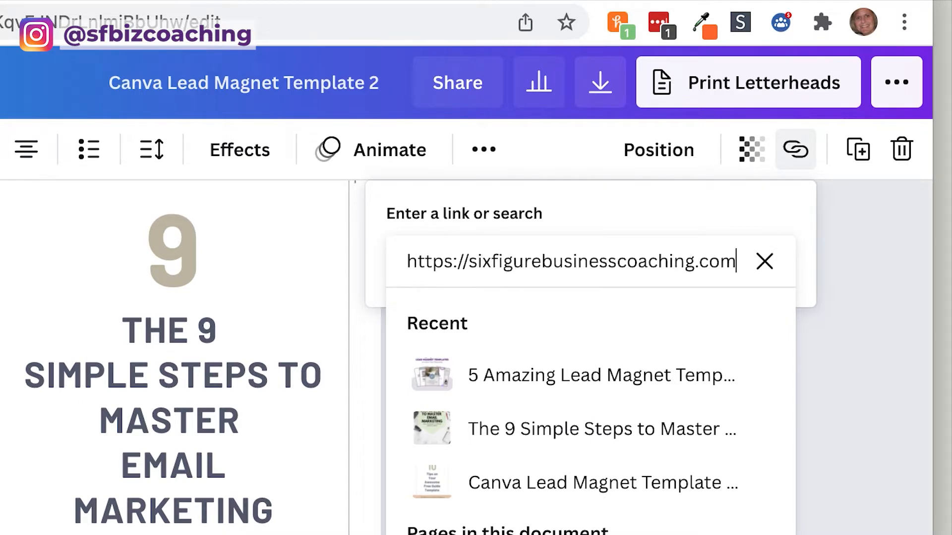
key("Return")
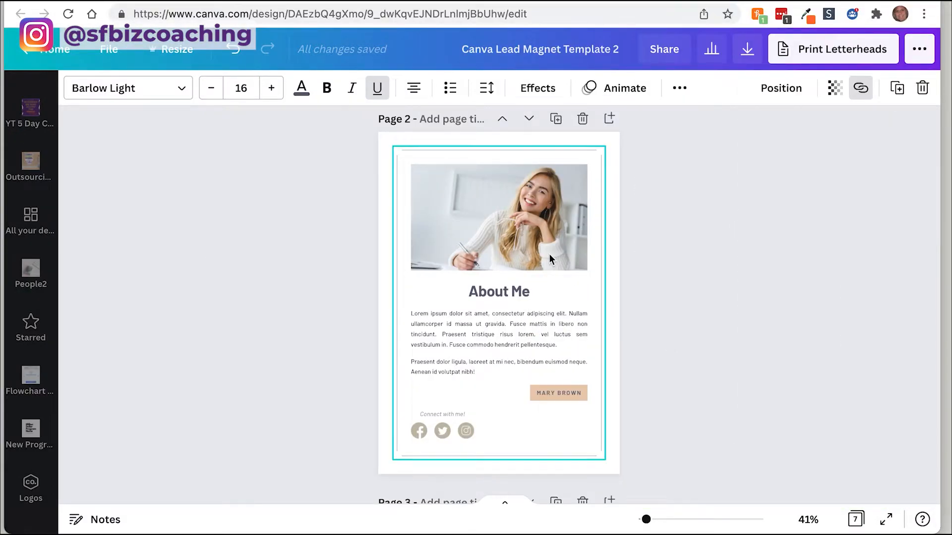
Step: Insert the brand kit photo of two women before greenery on page 2 and place it over the stock portrait
left_click(523, 228)
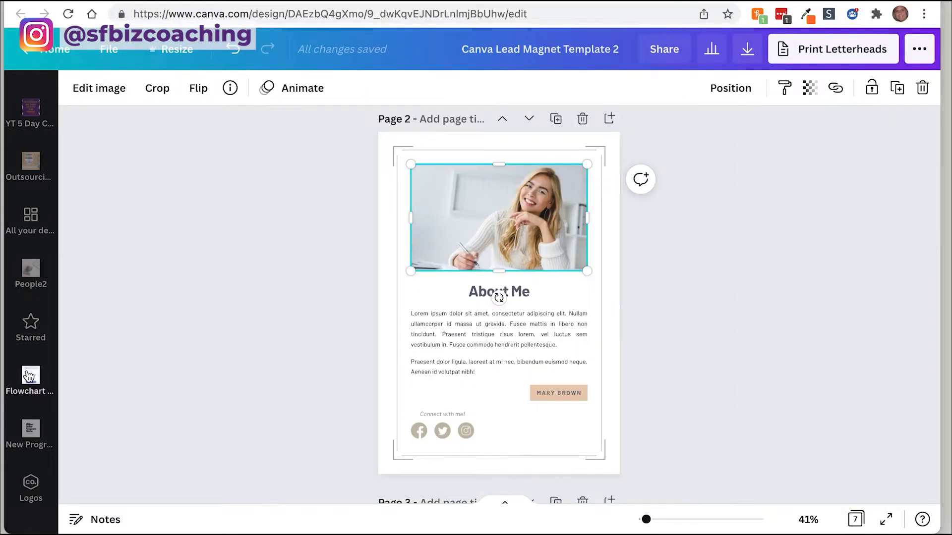
scroll(30, 381, "down", 2)
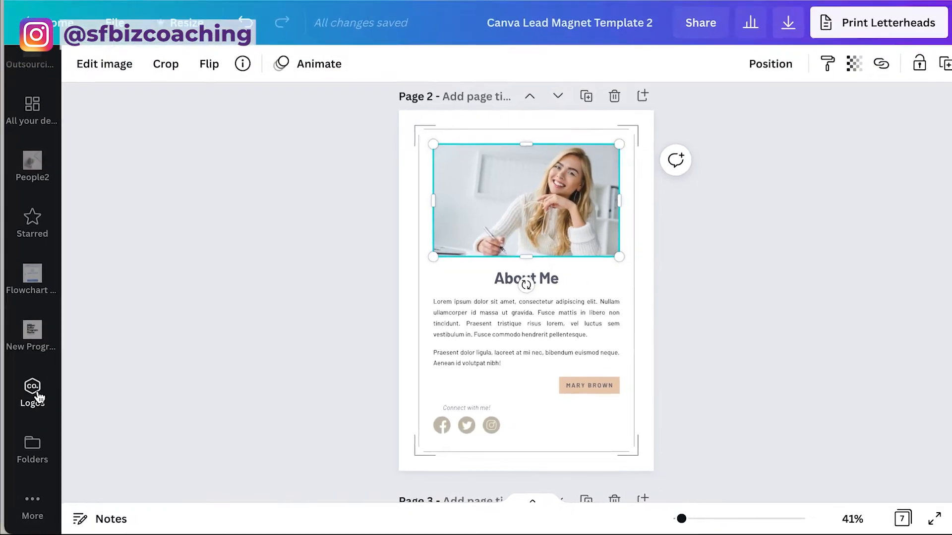
left_click(44, 361)
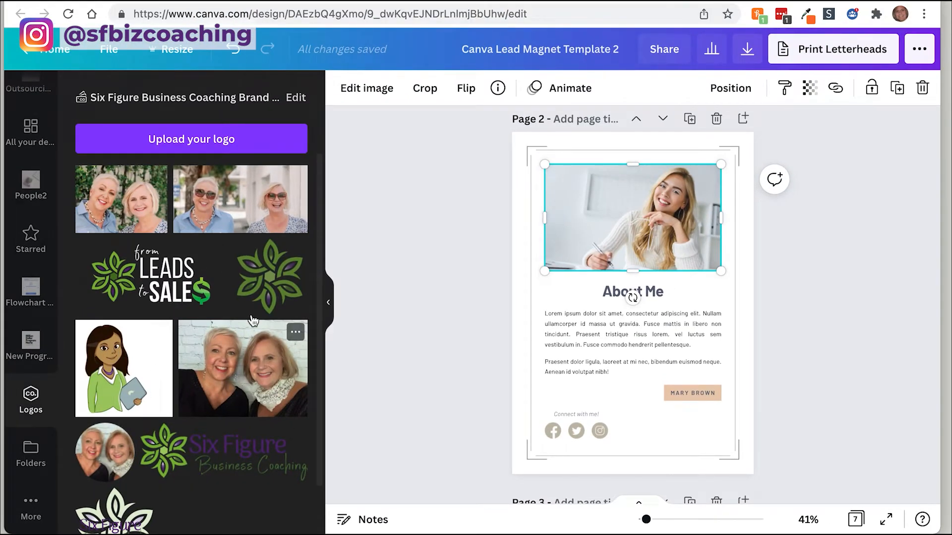
left_click(130, 212)
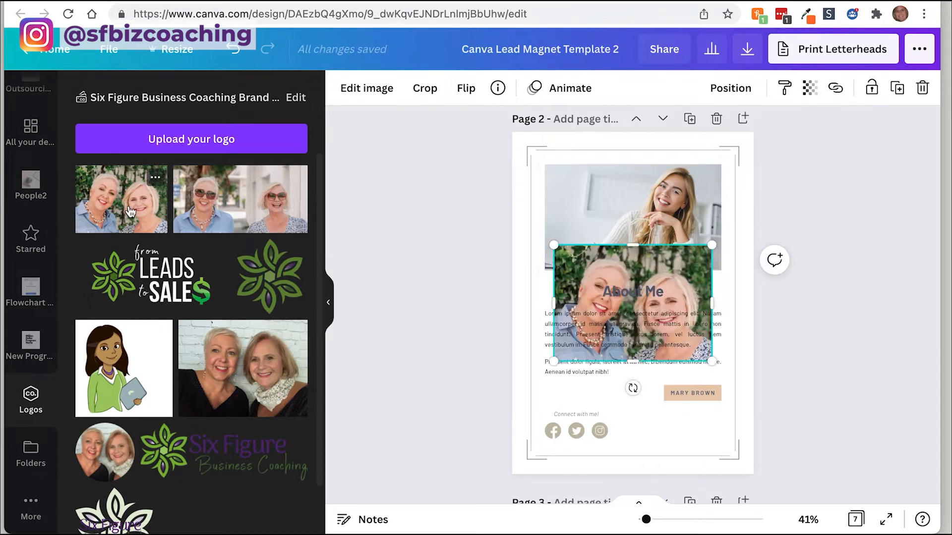
left_click_drag(581, 257, 587, 188)
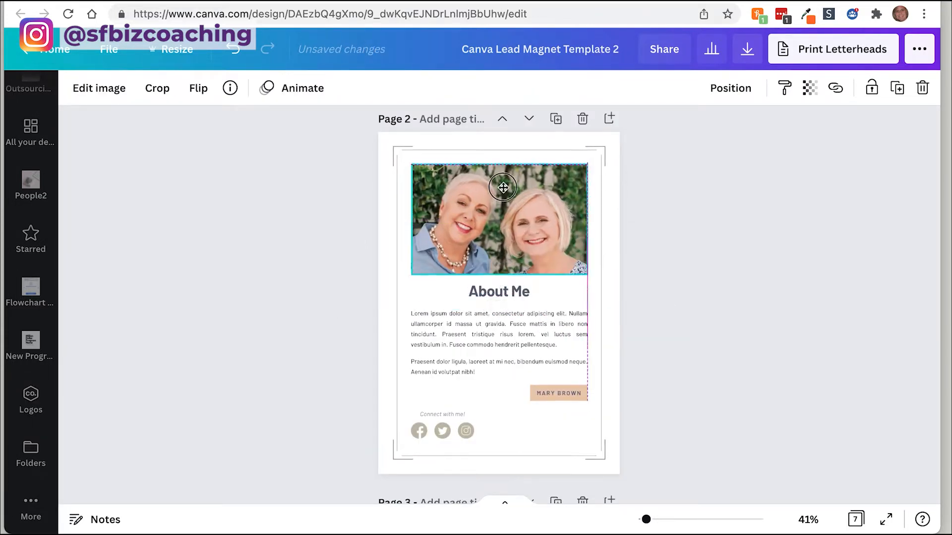
Step: Change the page 2 heading under the photo to "About Us"
left_click(557, 289)
double_click(504, 289)
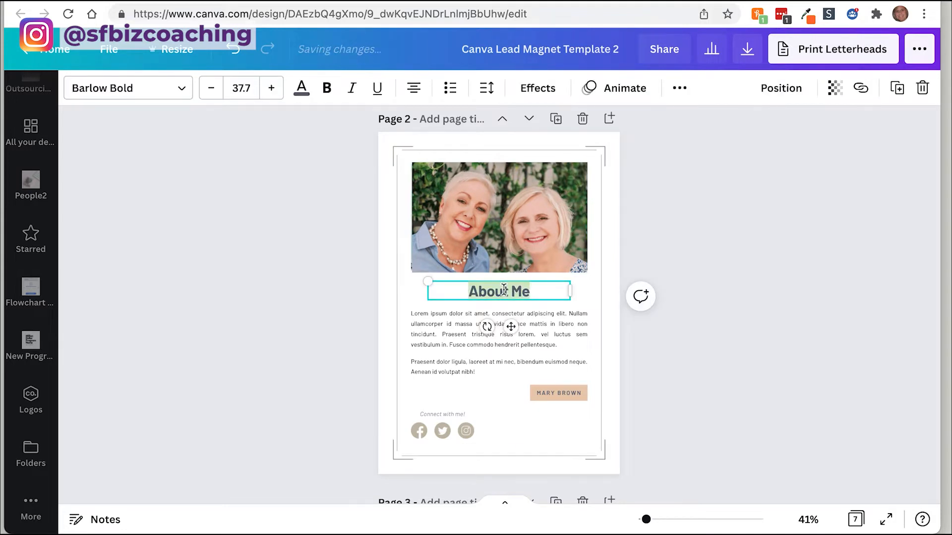
key("Right")
key("BackSpace")
key("BackSpace")
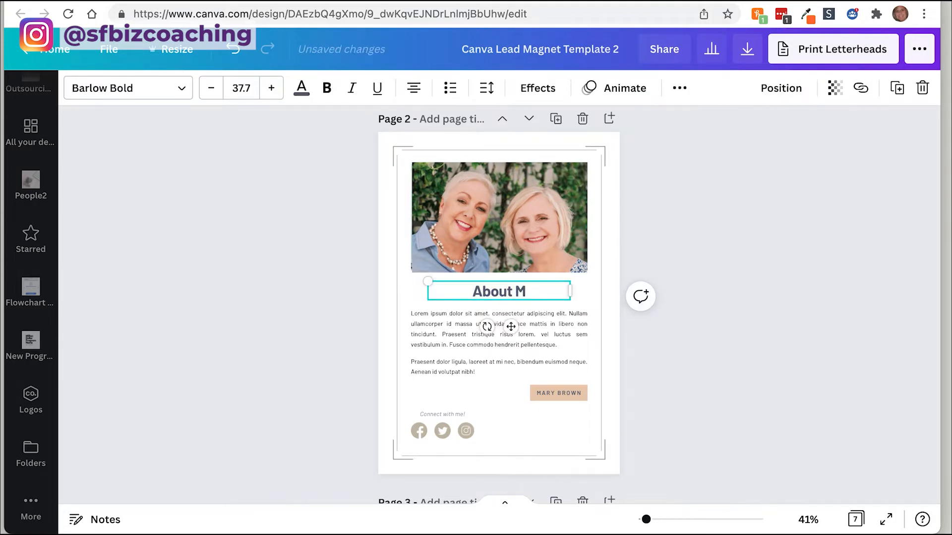
type("Us")
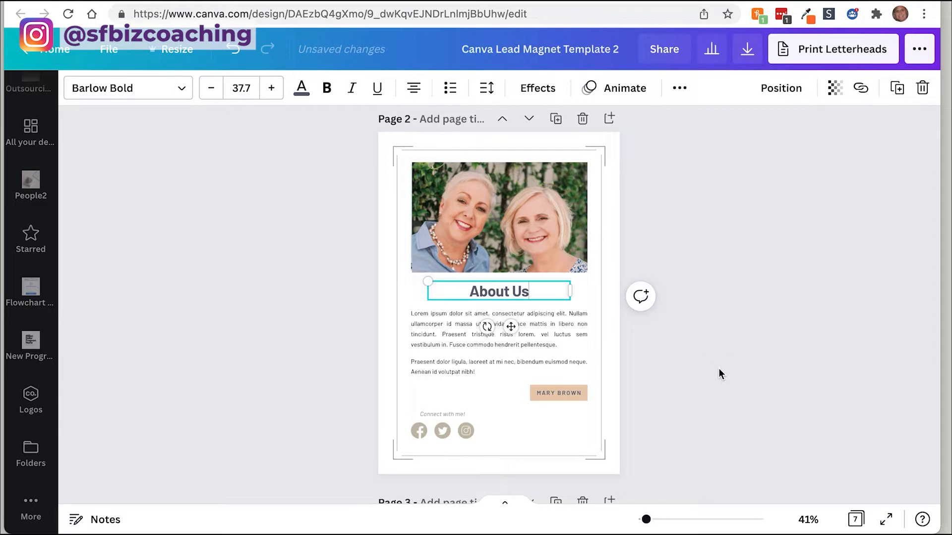
Step: Switch to the "Lead Magnet text" note and copy the three paragraphs under the ABOUT heading
left_click(720, 375)
key("super+Tab")
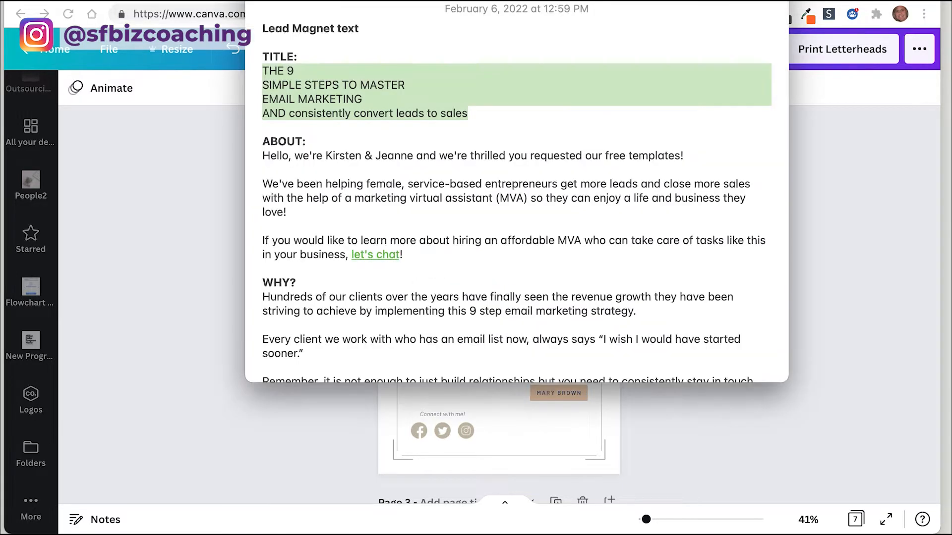
left_click_drag(262, 161, 404, 255)
key("super+c")
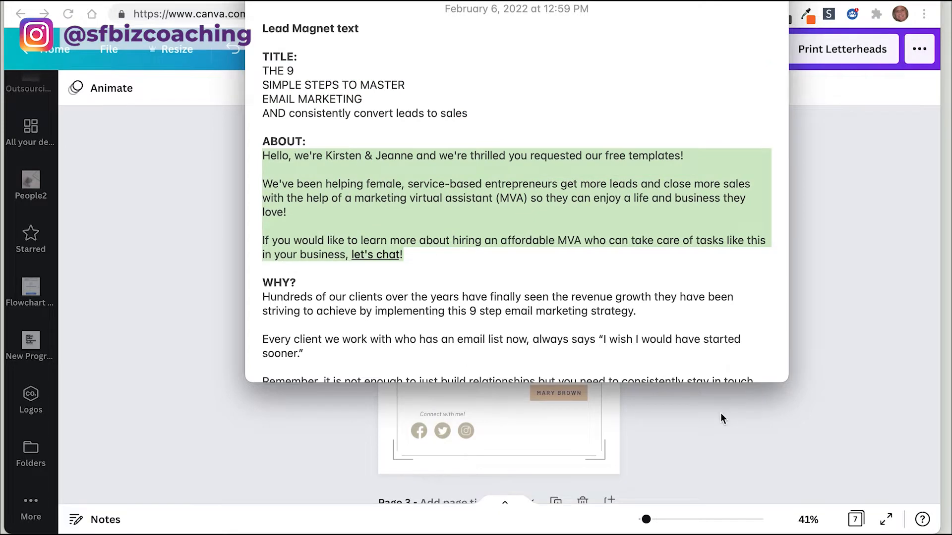
Step: Back in Canva, delete the second placeholder paragraph on page 2 and replace the first with the copied About text
key("super+Tab")
left_click(480, 326)
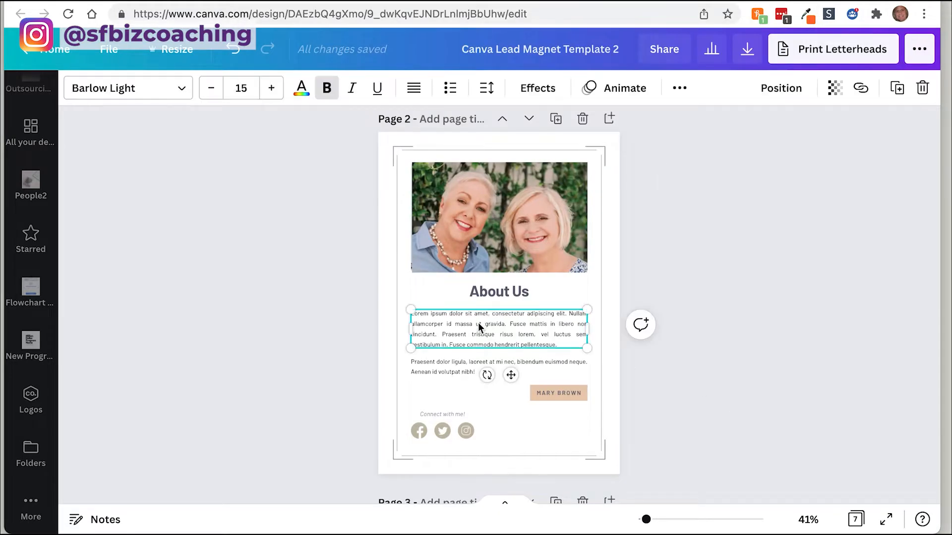
left_click(430, 362)
key("Delete")
left_click(432, 343)
double_click(416, 315)
key("super+a")
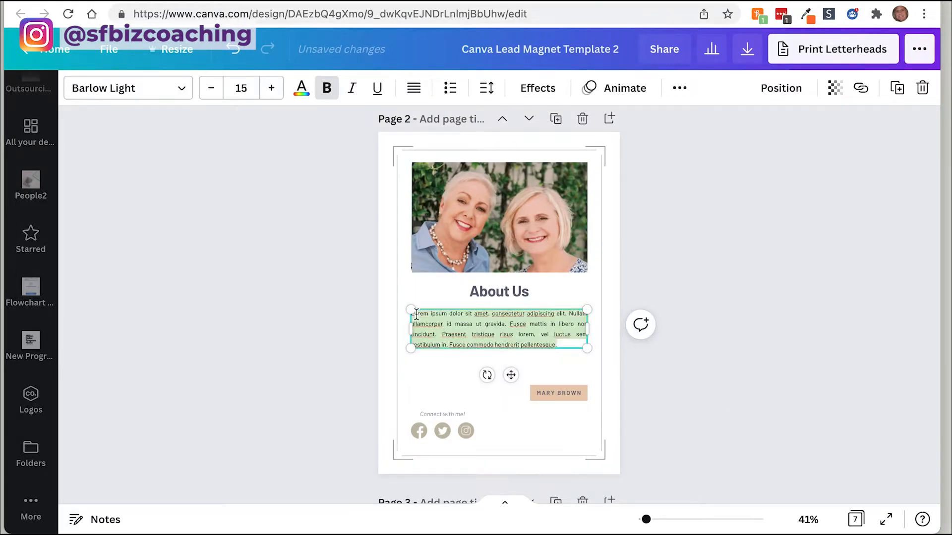
key("super+v")
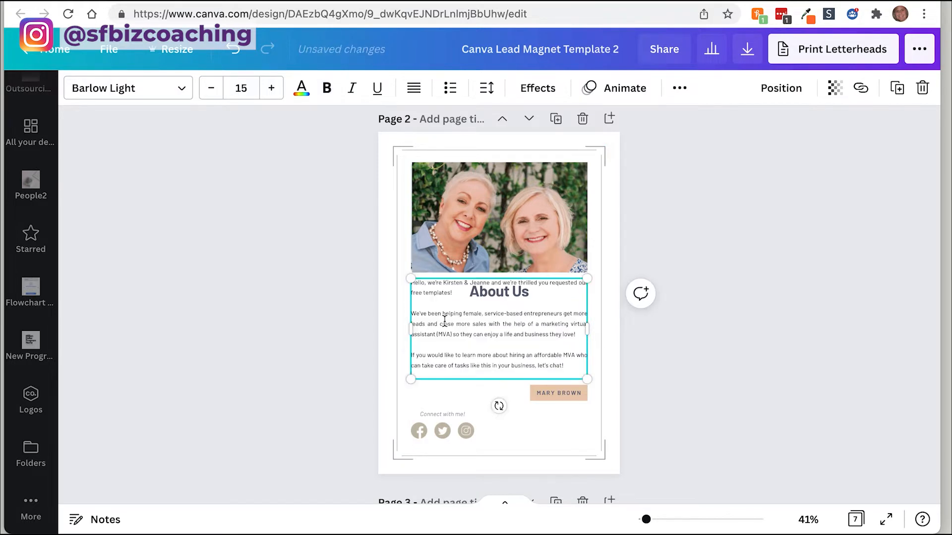
Step: Move the name label lower on page 2 and shift the pasted body text down below the "About Us" heading
left_click(563, 394)
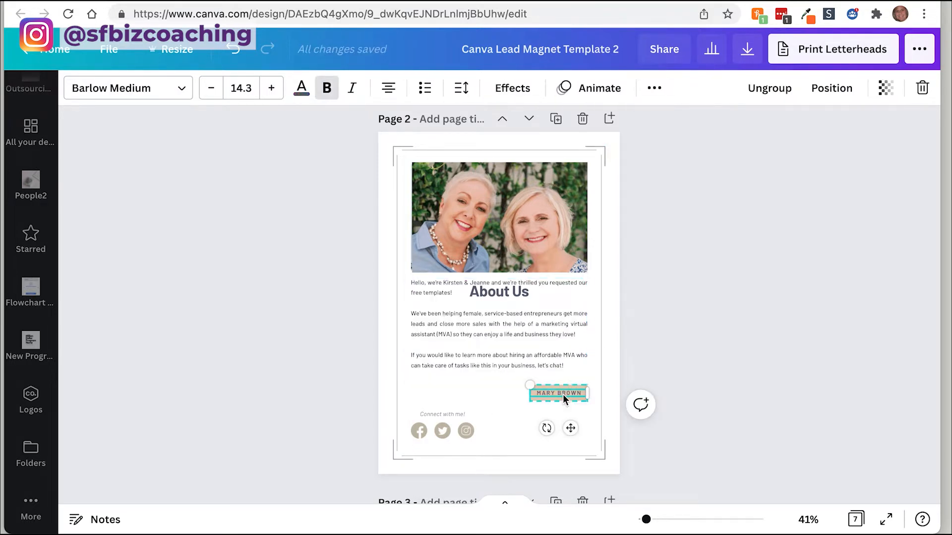
left_click_drag(563, 394, 562, 412)
left_click(529, 350)
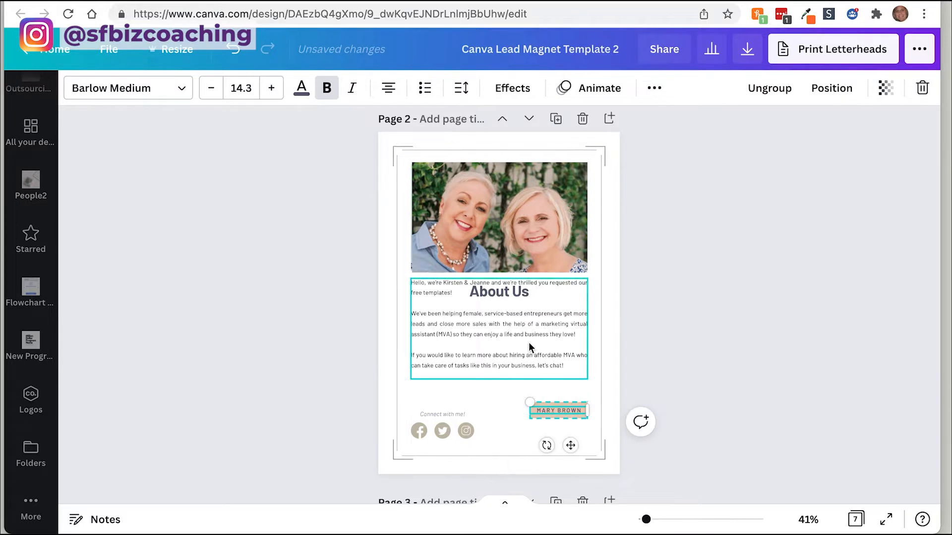
left_click_drag(529, 351, 529, 369)
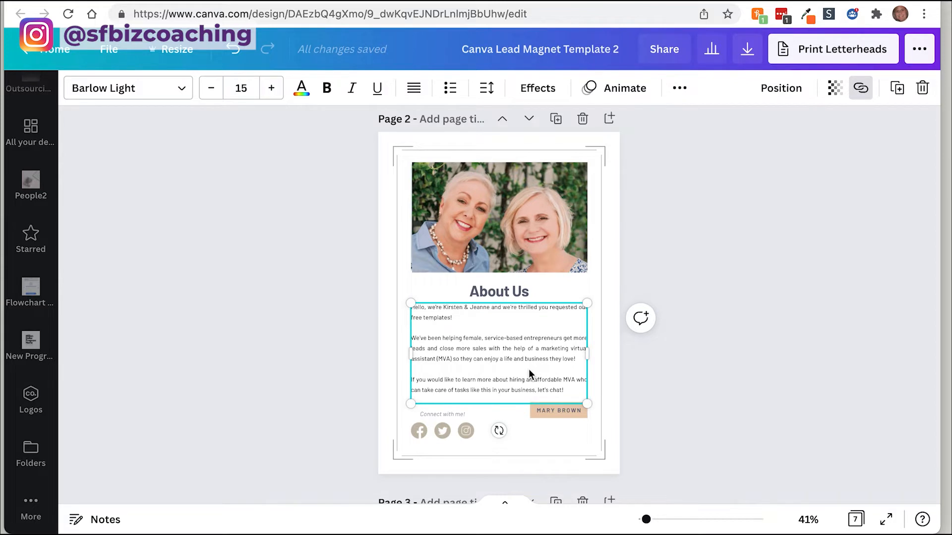
Step: Set the About text's line spacing to 1.47 and letter spacing to 5, and move the text up just under the heading
left_click(489, 94)
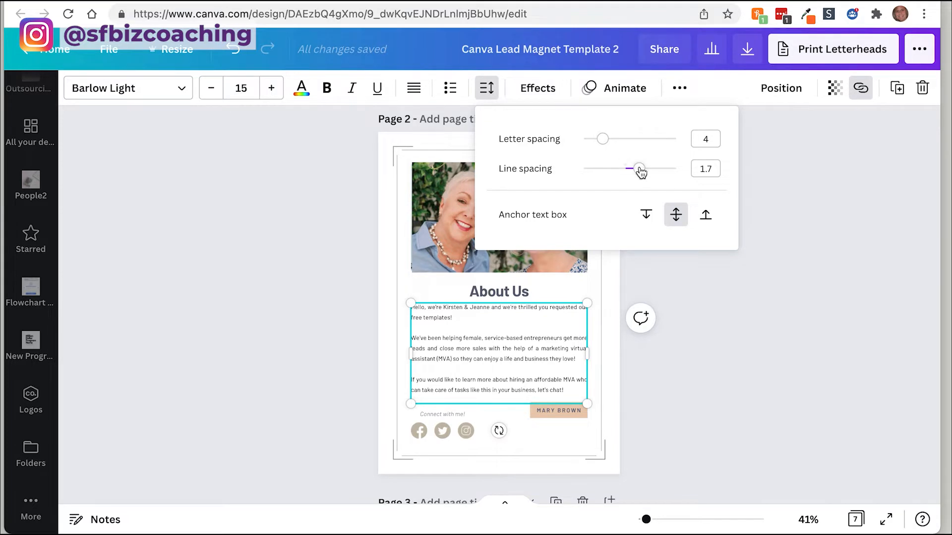
left_click_drag(640, 172, 604, 144)
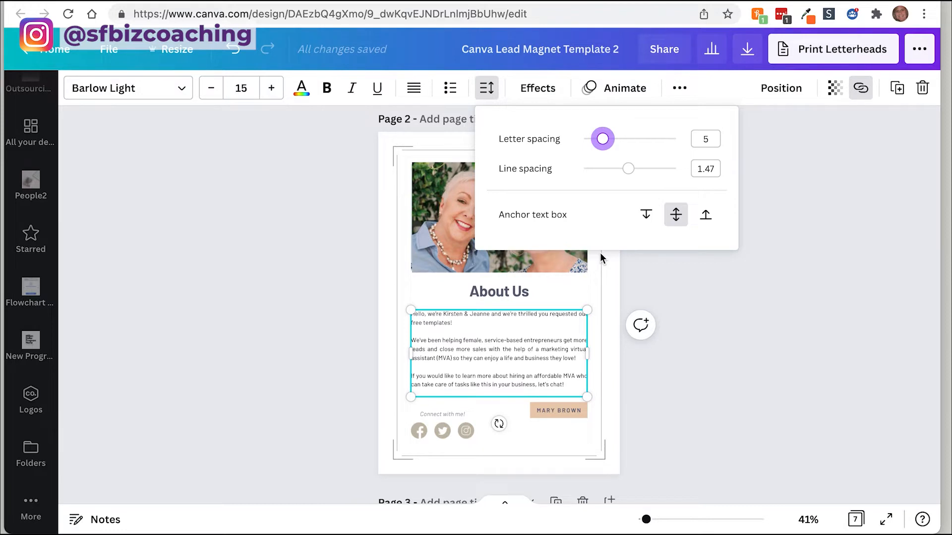
left_click(711, 291)
left_click_drag(514, 364, 514, 360)
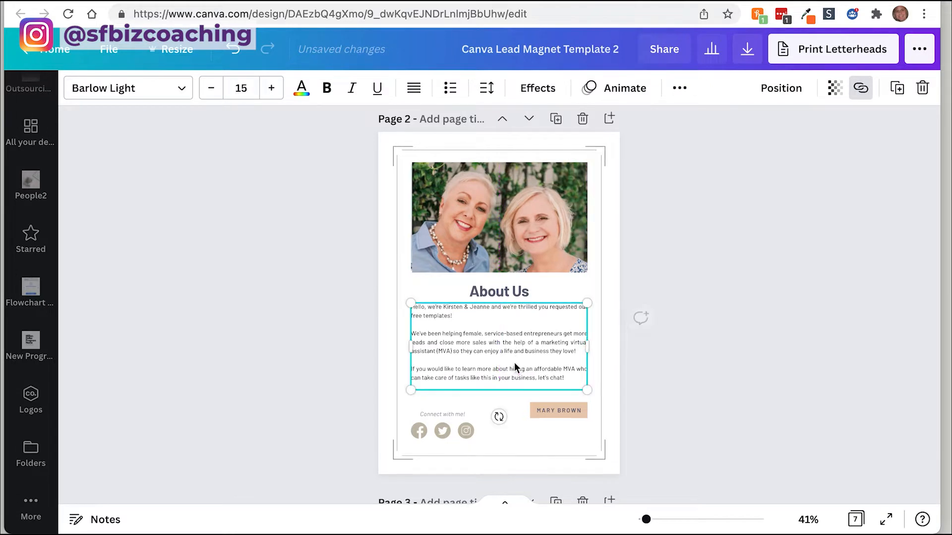
Step: Move the grouped name label up slightly, closer to the About text
left_click(549, 415)
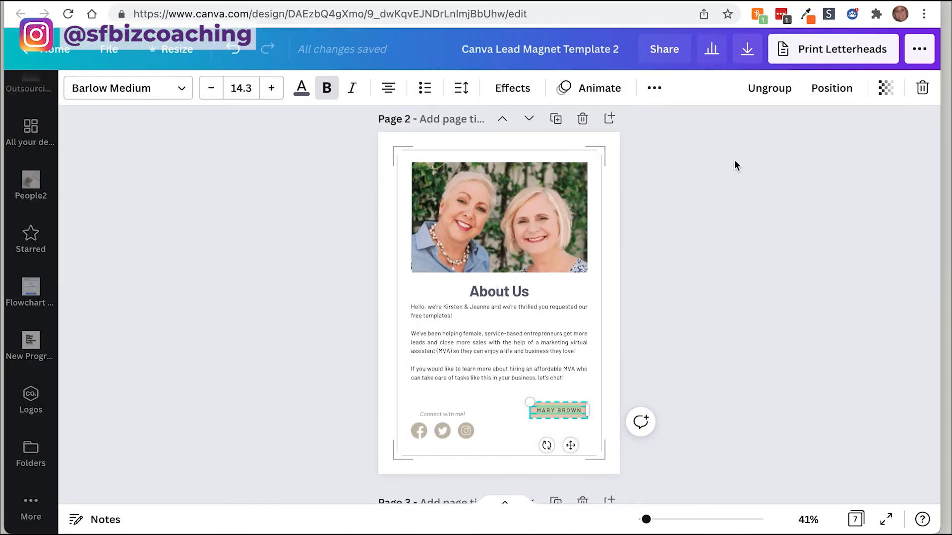
left_click(569, 446)
mouse_move(569, 446)
left_mouse_down()
mouse_move(504, 438)
mouse_move(507, 453)
mouse_move(533, 437)
mouse_move(567, 440)
left_mouse_up()
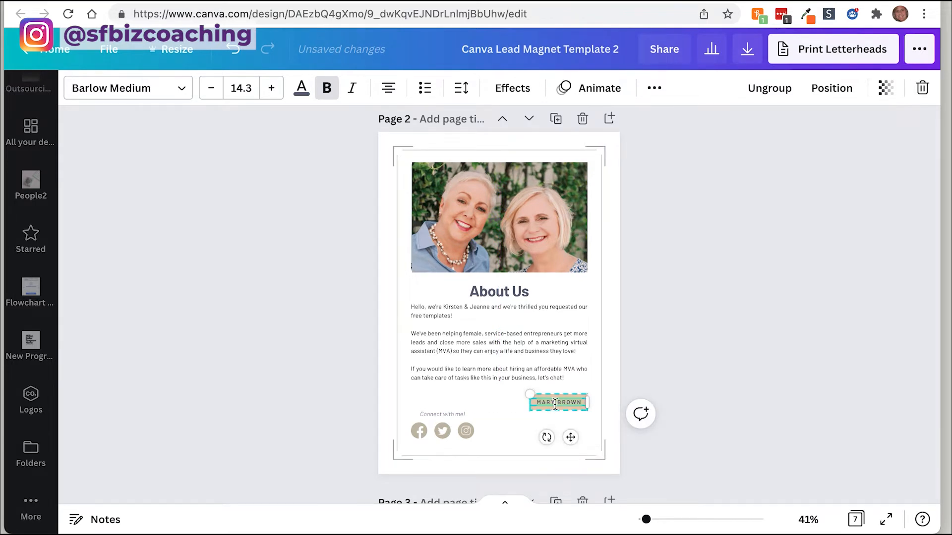
Step: Ungroup the name label and replace its placeholder name with the two owners' first names in capitals
left_click(769, 89)
left_click(707, 300)
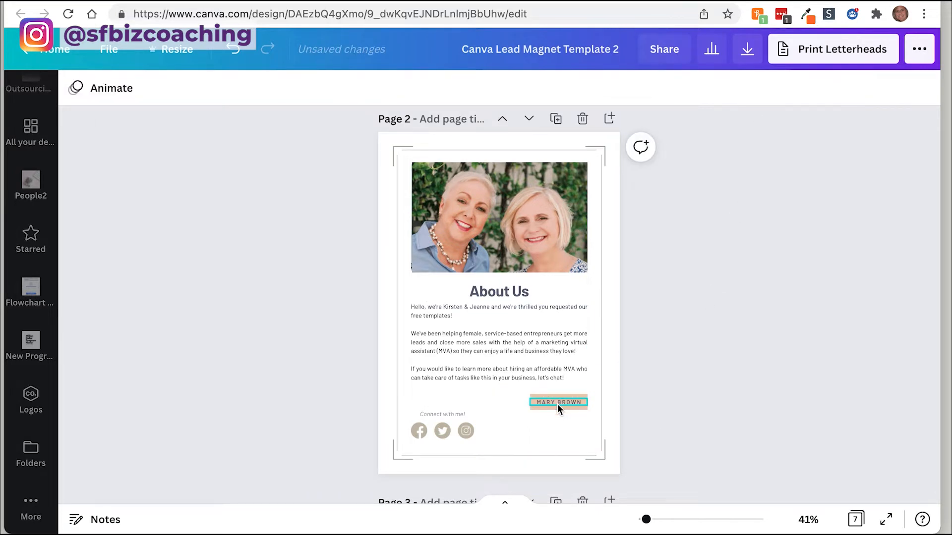
double_click(557, 404)
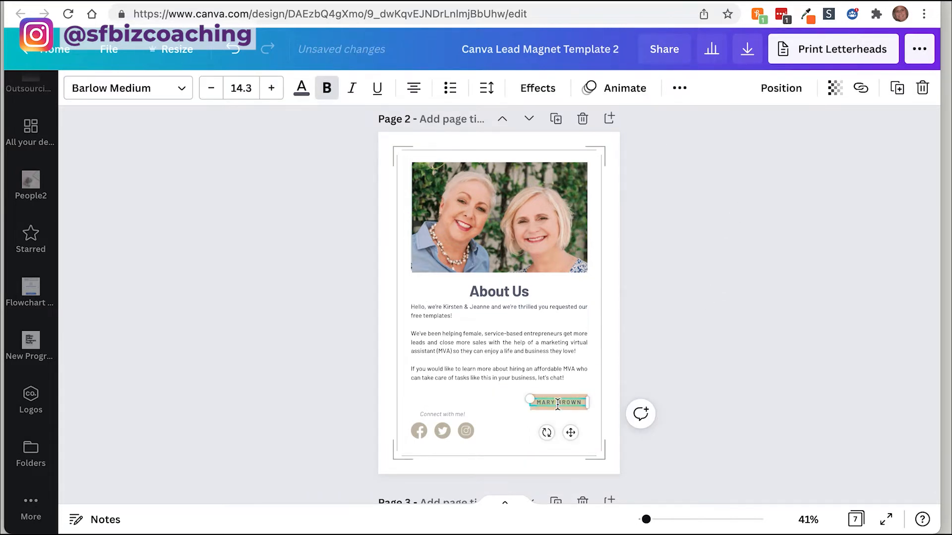
type("KIRSTEN & JEANNE")
left_click_drag(530, 404, 515, 403)
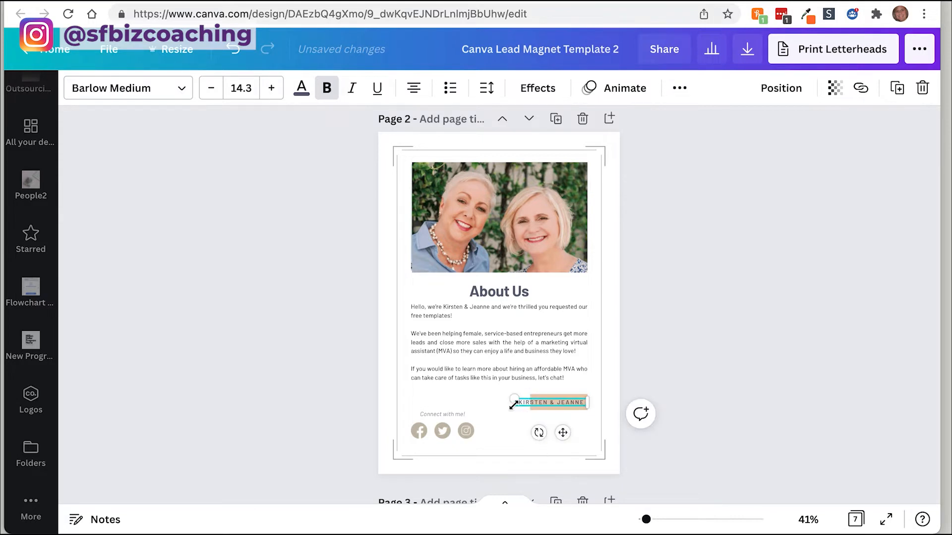
Step: Widen the tan rectangle behind the owners' names so it spans the full text
left_click(568, 418)
left_click(557, 411)
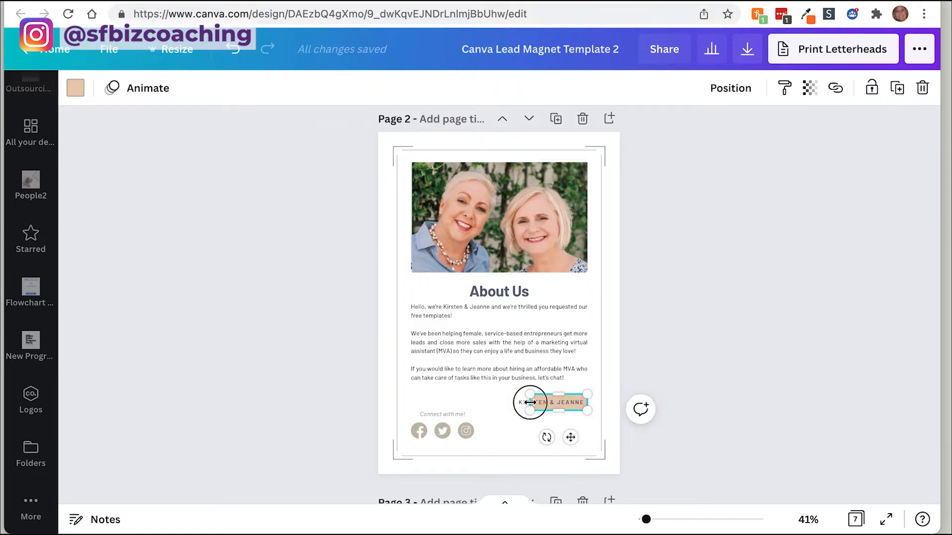
left_click(527, 427)
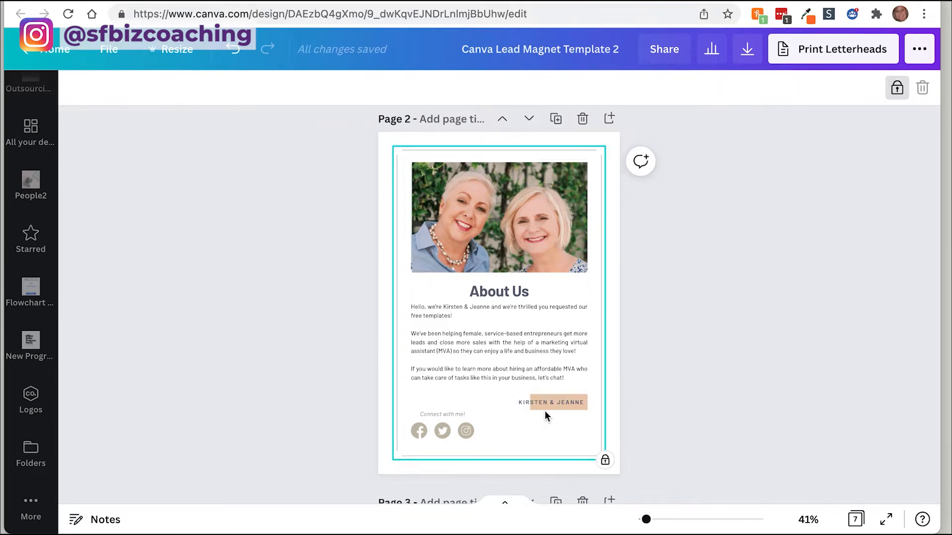
left_click(545, 409)
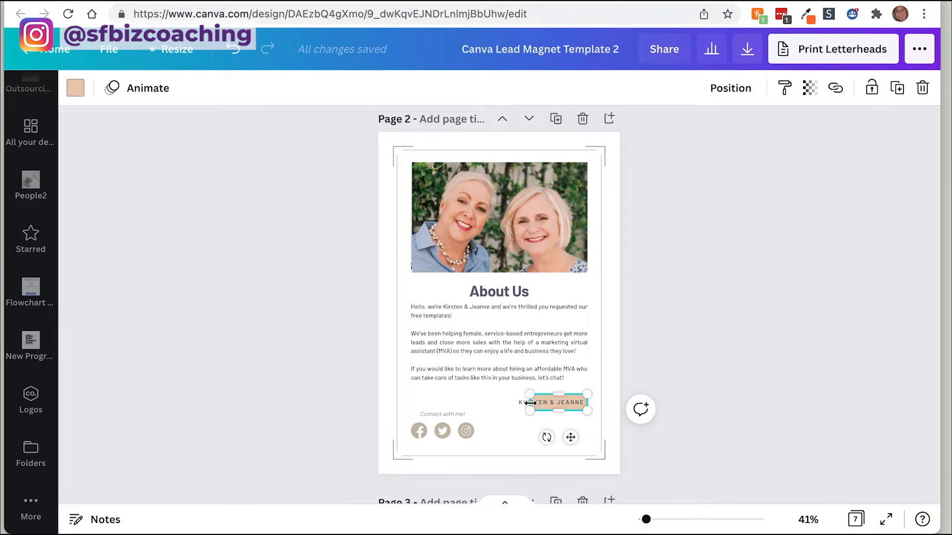
left_click_drag(530, 402, 514, 402)
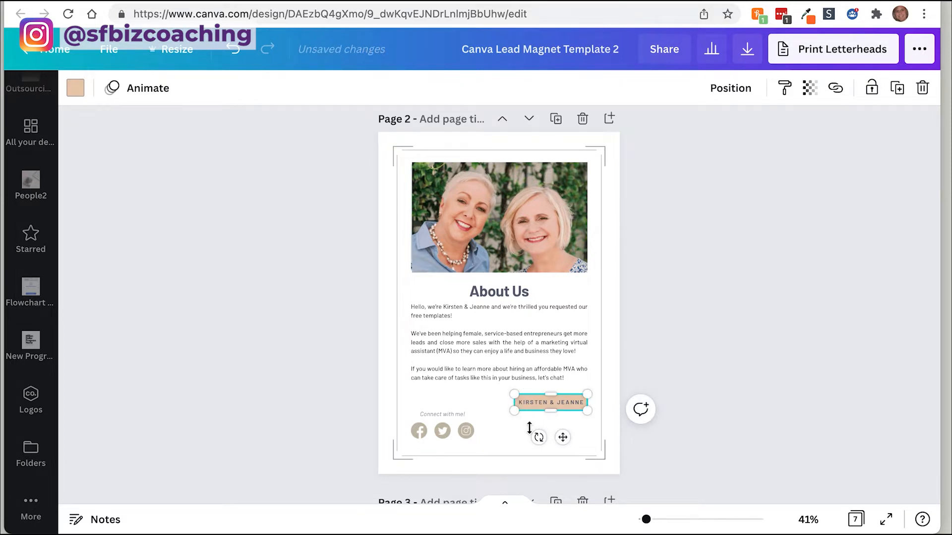
left_click(529, 427)
Step: Group the owners' names with the tan rectangle and move the group up slightly toward the About text
left_click(519, 402)
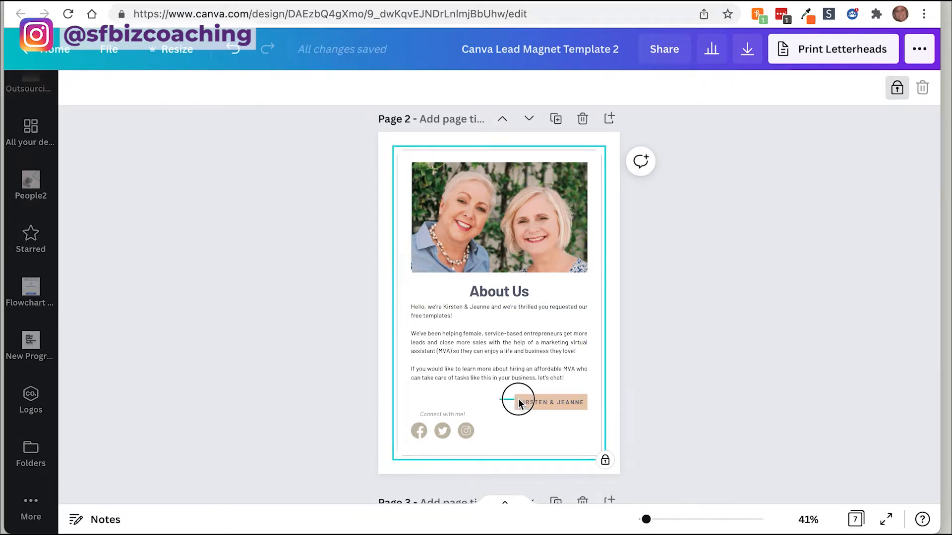
left_click(539, 406)
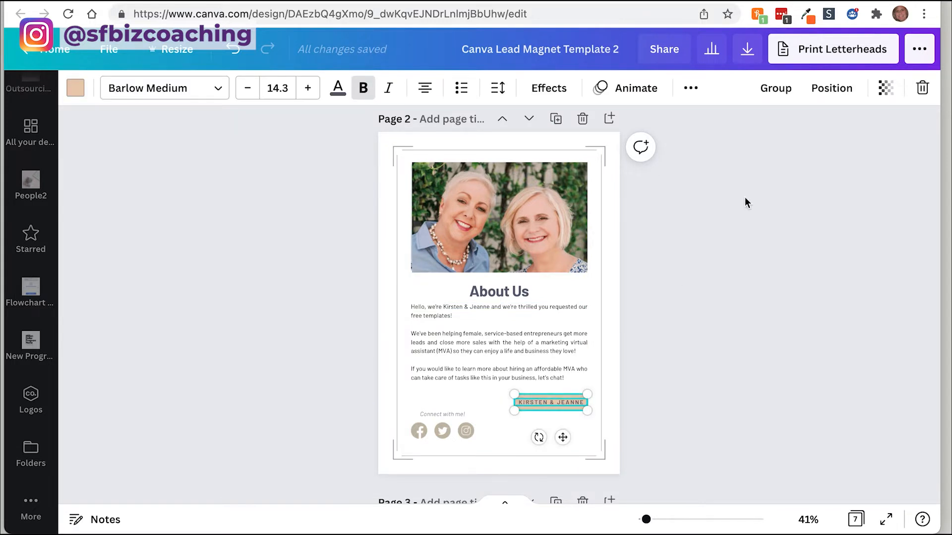
left_click(774, 96)
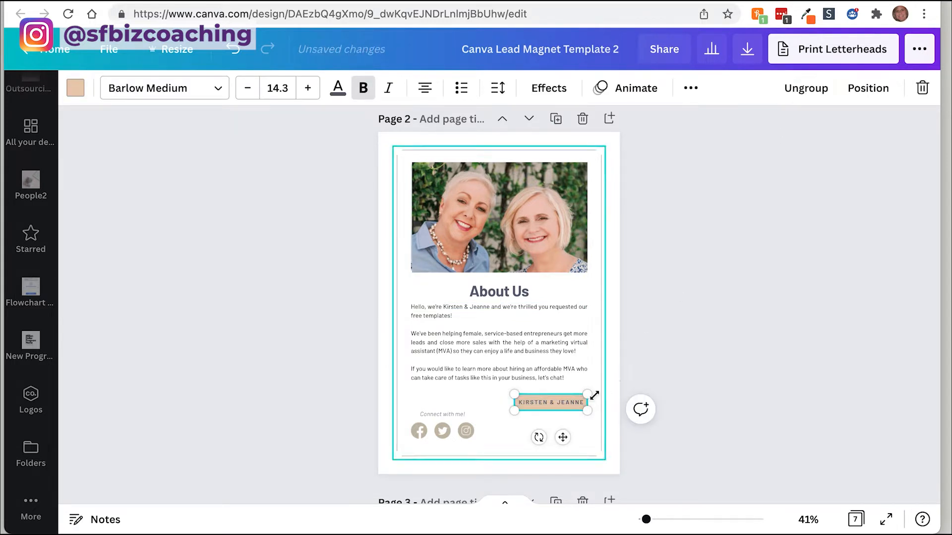
mouse_move(562, 437)
left_mouse_down()
mouse_move(520, 434)
mouse_move(570, 429)
left_mouse_up()
Step: Change the line above the social media icons to "Connect with us!"
scroll(448, 322, "down", 1)
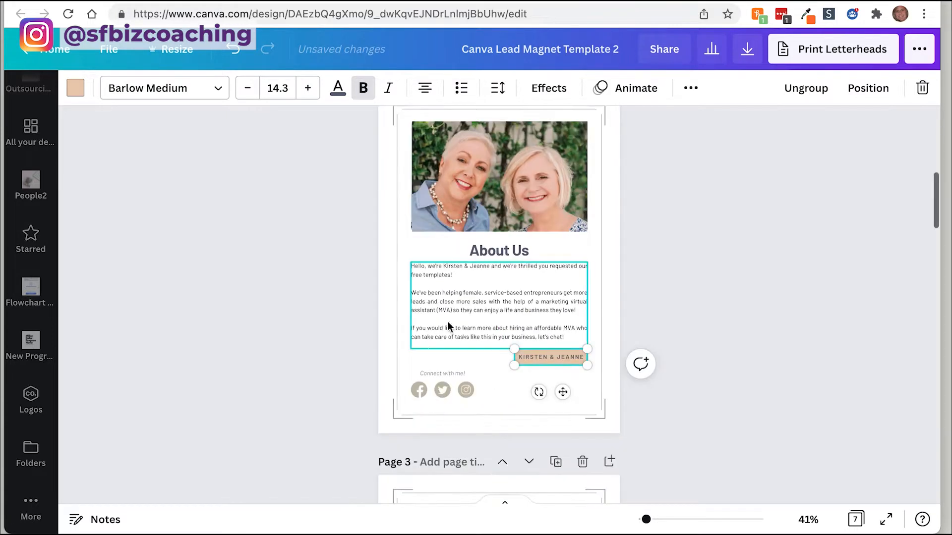
left_click(445, 370)
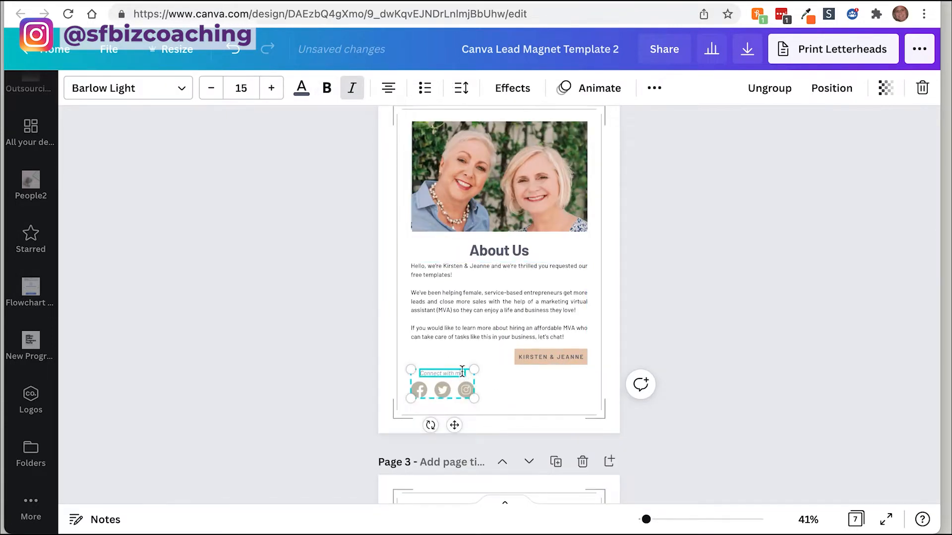
key("BackSpace")
key("BackSpace")
type("us")
left_click(524, 395)
Step: Ungroup the "Connect with us!" text and the three social media icons on page 2
left_click_drag(646, 520, 658, 521)
scroll(509, 454, "down", 5)
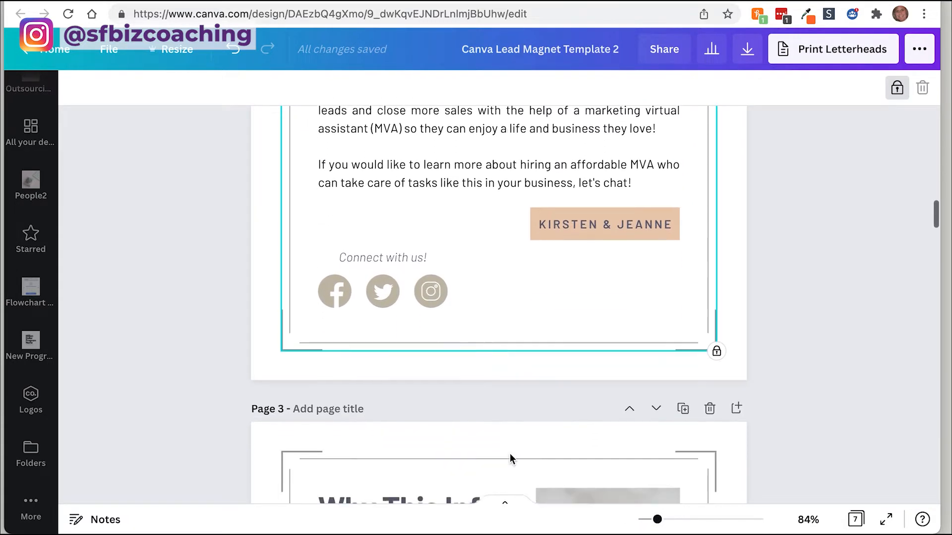
left_click(328, 296)
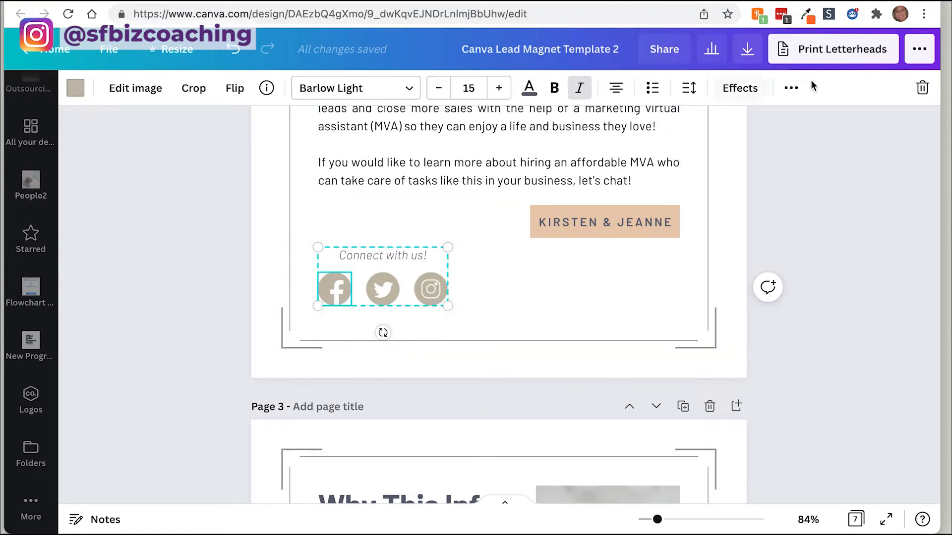
left_click(791, 99)
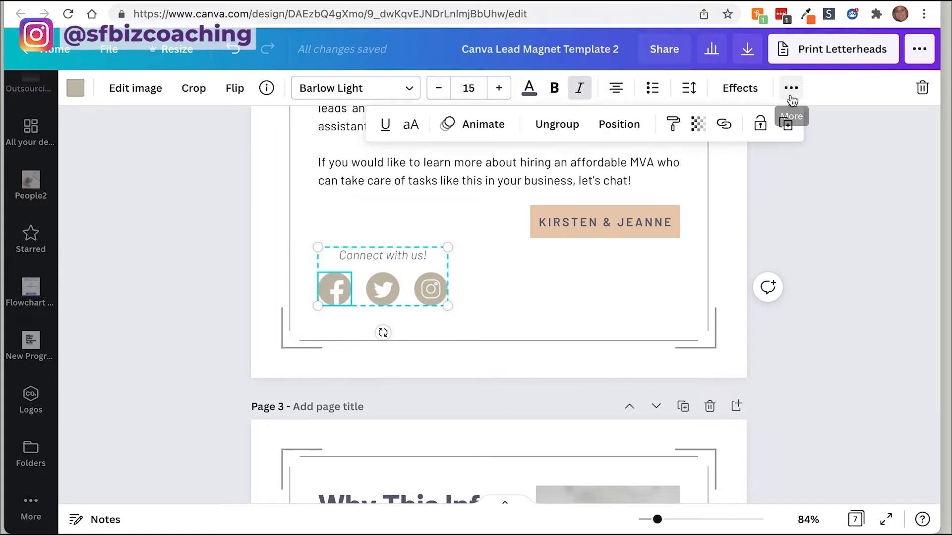
left_click(552, 124)
left_click(541, 314)
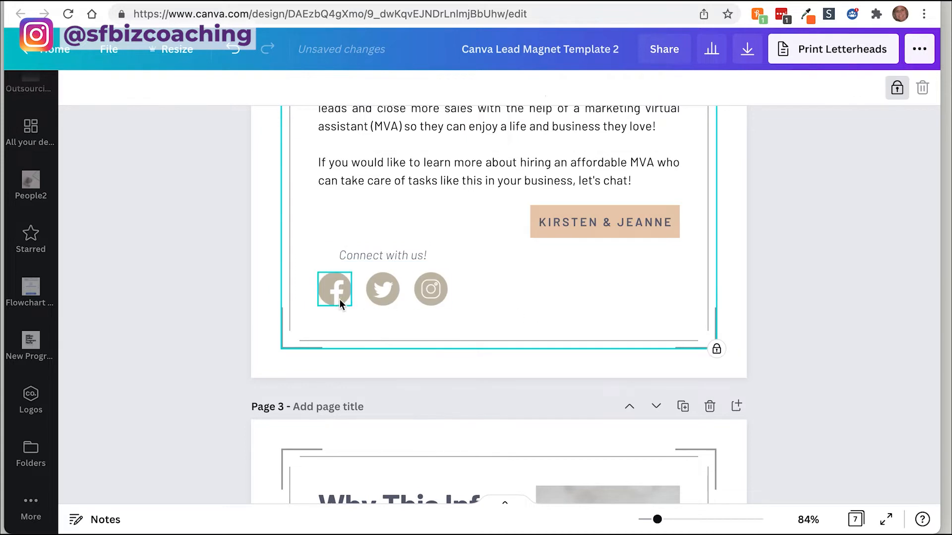
Step: Open the link entry for the Facebook, Twitter and Instagram icons in turn without adding a link, and reselect the Twitter icon
left_click(329, 298)
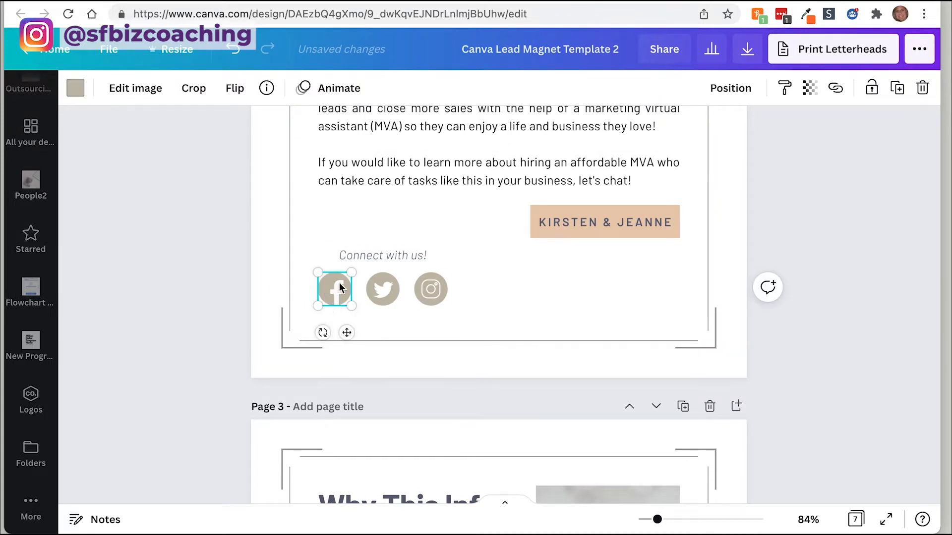
left_click(835, 88)
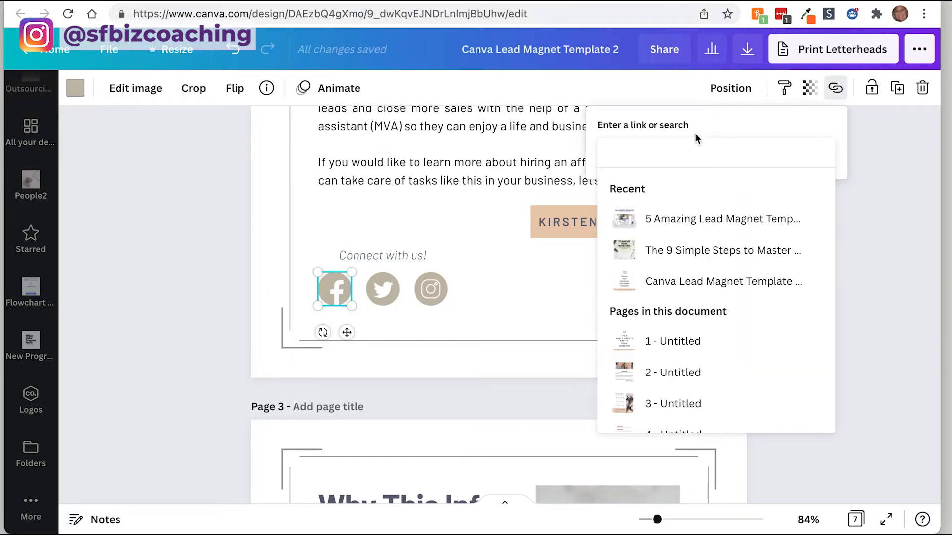
left_click(378, 295)
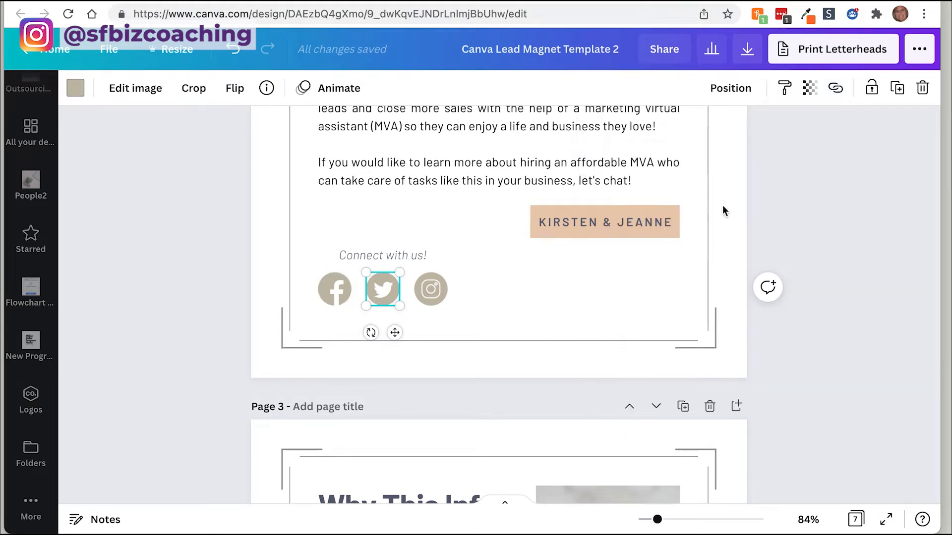
left_click(835, 88)
left_click(441, 298)
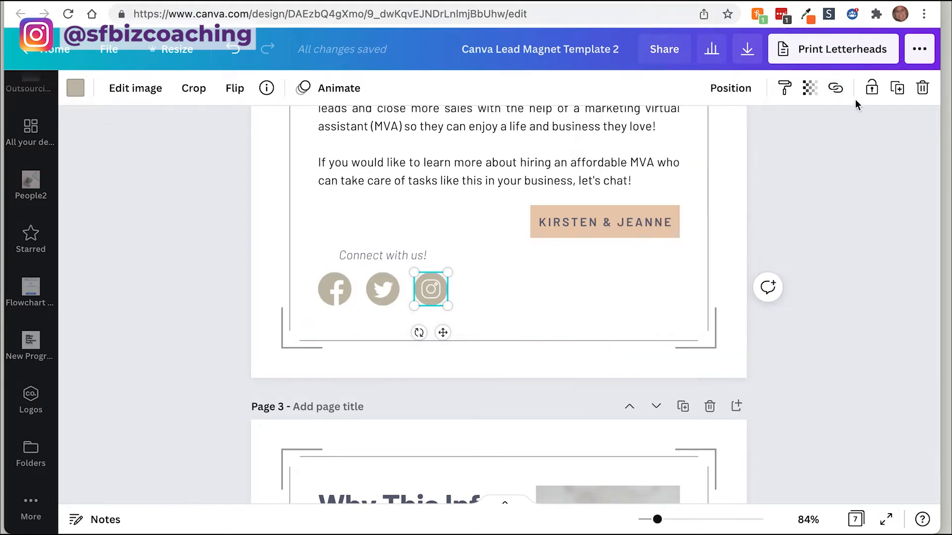
left_click(835, 88)
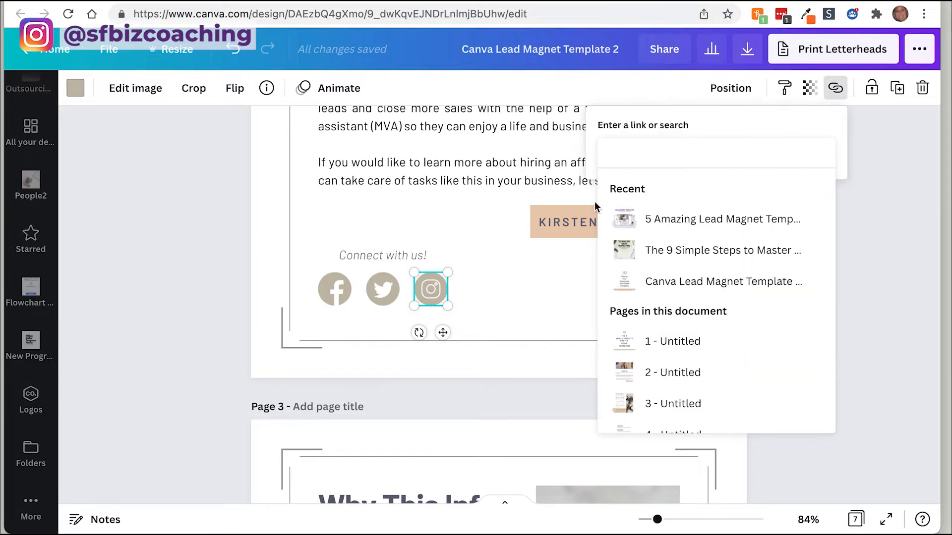
left_click(526, 276)
left_click(379, 296)
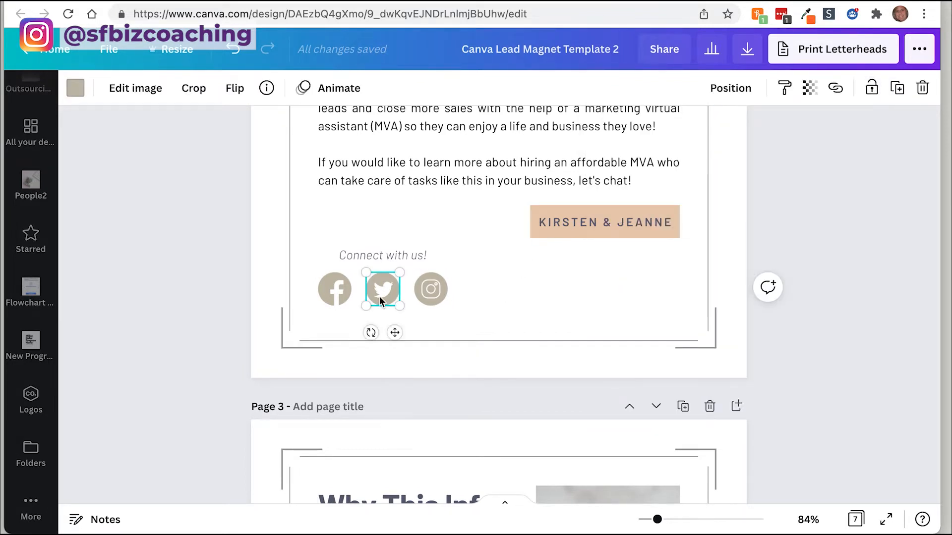
Step: Delete the Twitter icon and move the Facebook and Instagram icons closer together, centred under "Connect with us!"
key("Delete")
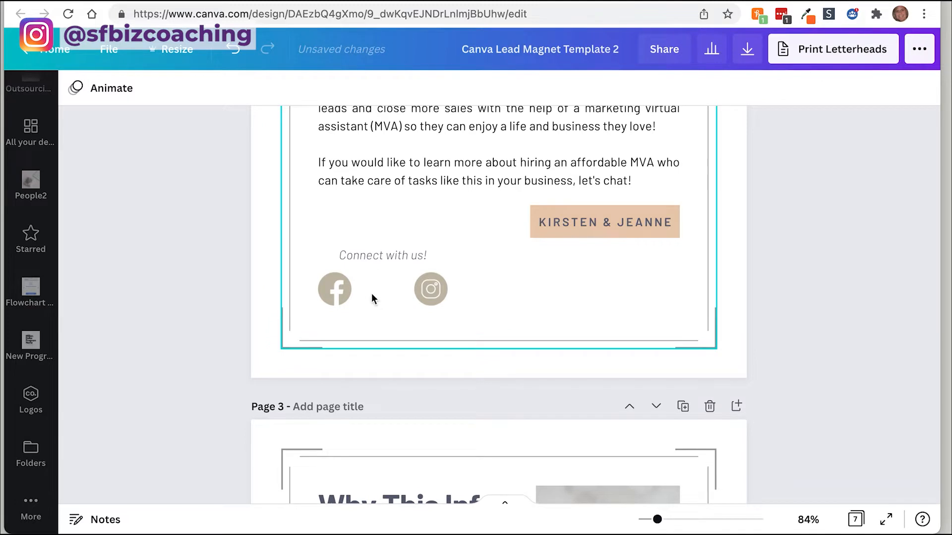
left_click_drag(337, 290, 356, 289)
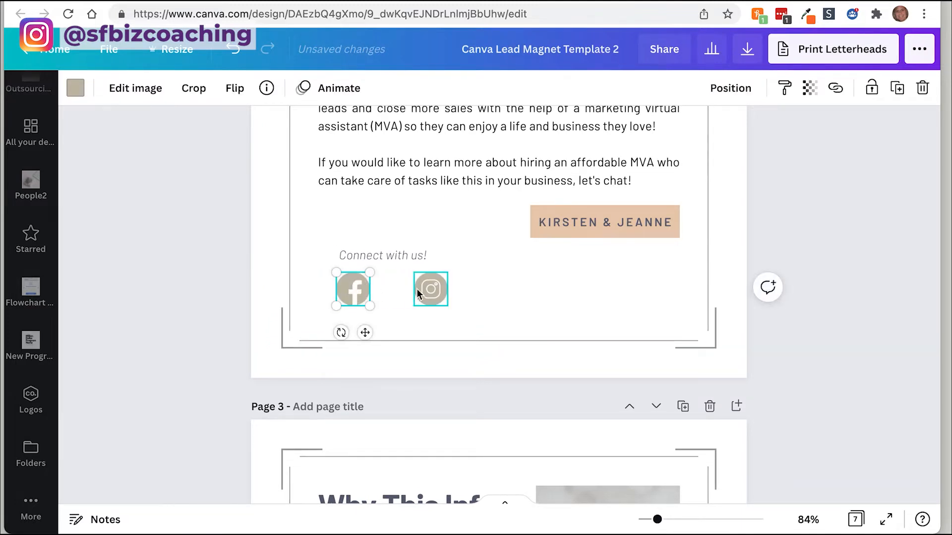
left_click_drag(423, 292, 366, 292)
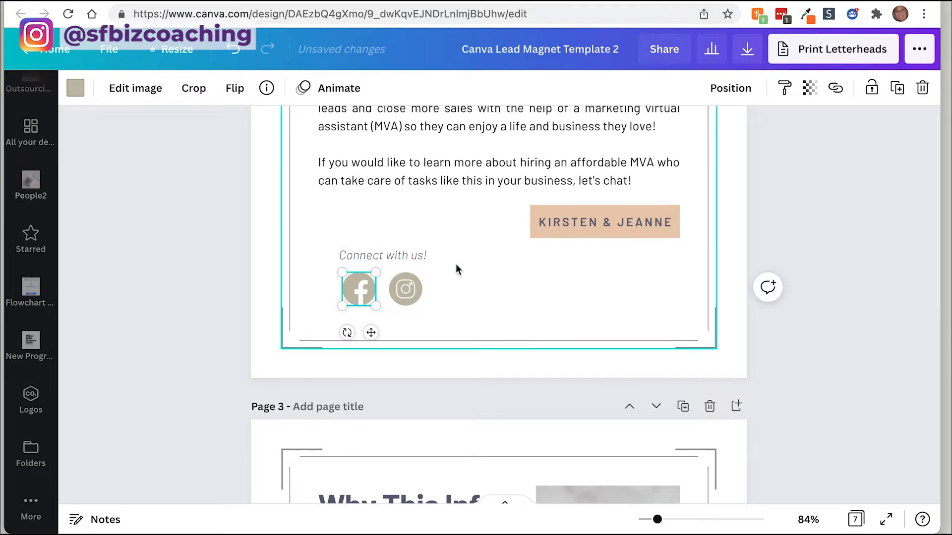
Step: Unlock the page 2 border frame, enlarge it slightly from its lower-right corner, and lock it again
left_click(471, 310)
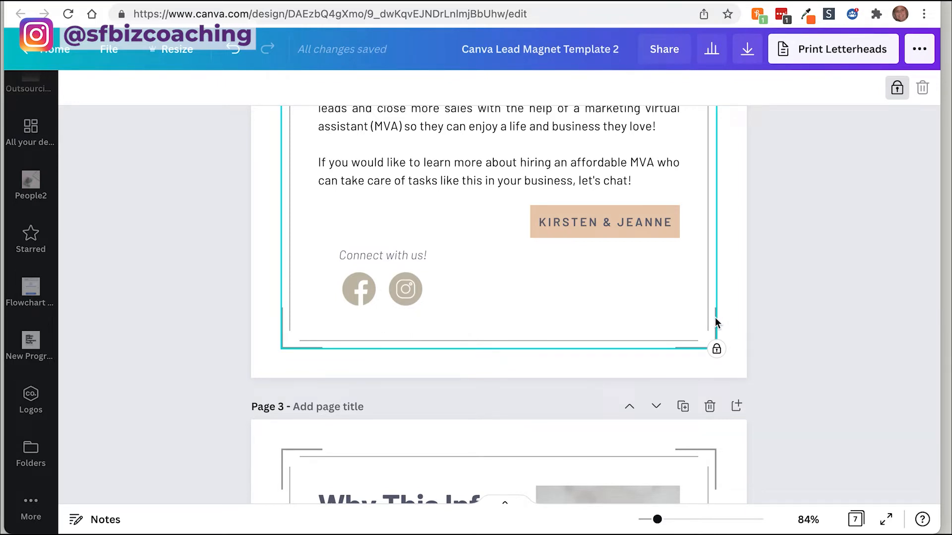
left_click(899, 88)
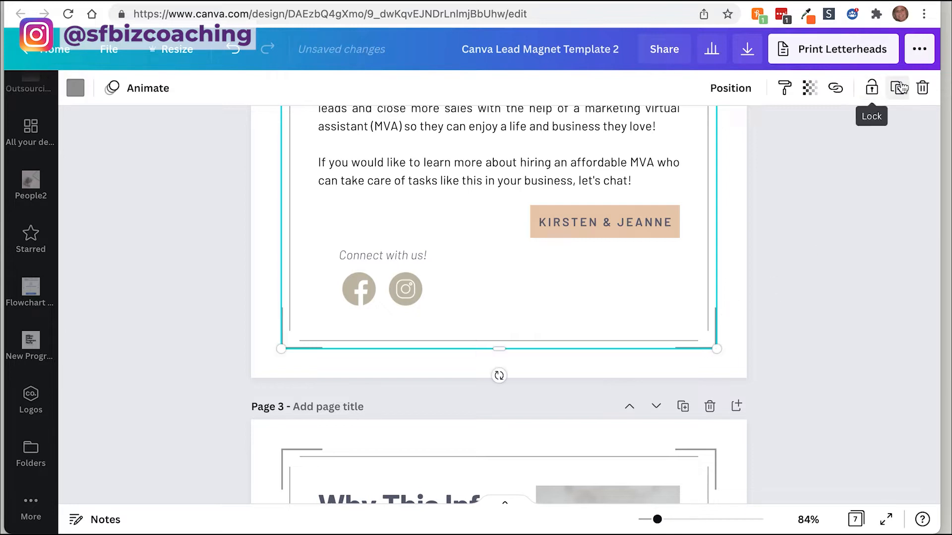
left_click(829, 282)
left_click(686, 332)
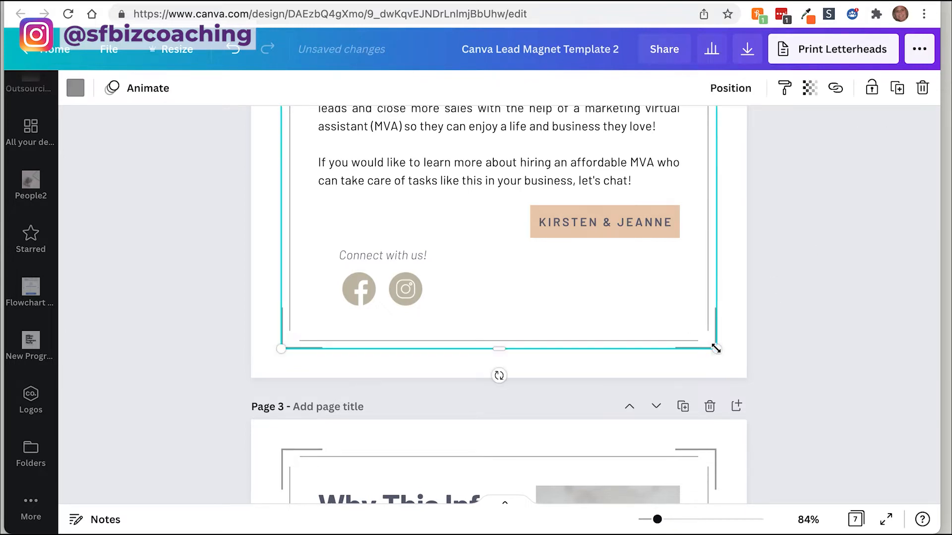
mouse_move(715, 348)
left_mouse_down()
mouse_move(728, 360)
mouse_move(718, 352)
left_mouse_up()
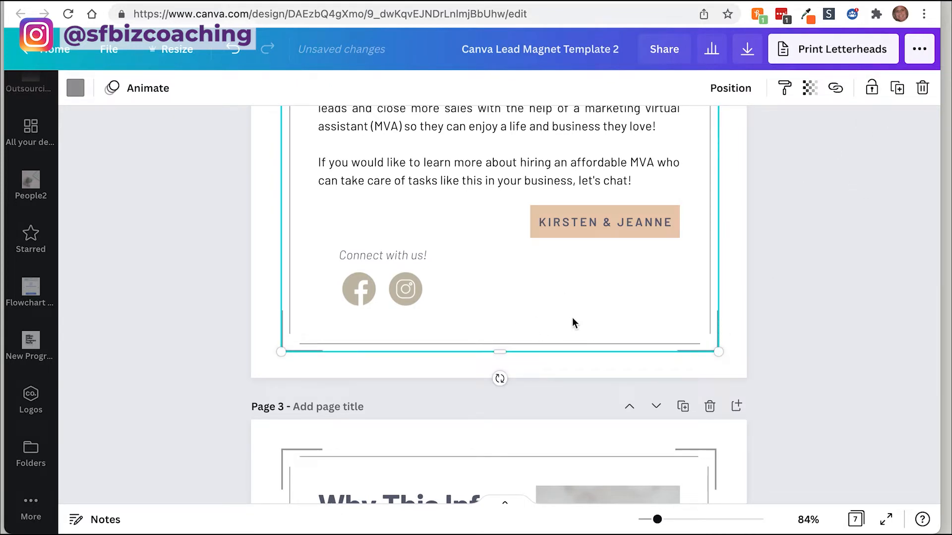
left_click(871, 89)
Step: Zoom out to 55% at page 3, switch to the text document and copy the three paragraphs under "WHY?"
scroll(801, 298, "up", 5)
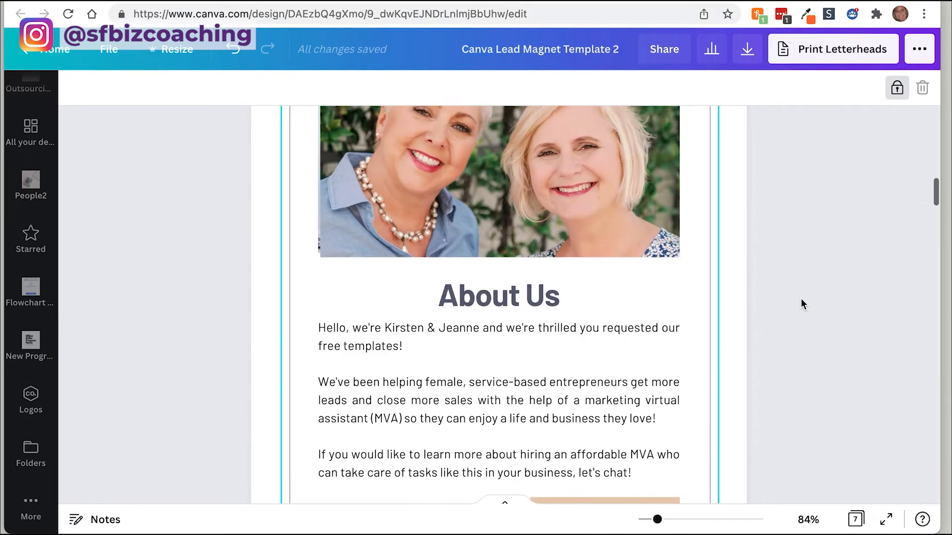
scroll(801, 298, "down", 1)
scroll(802, 299, "down", 10)
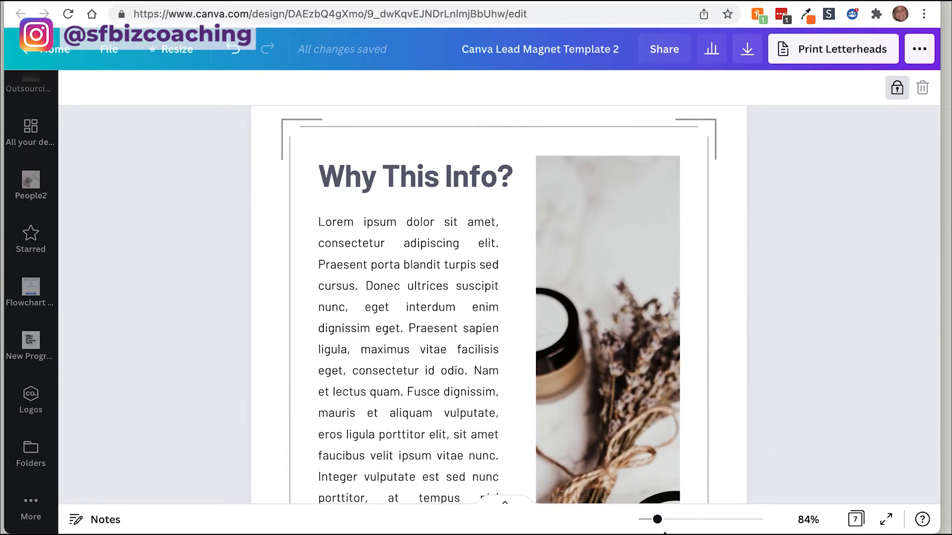
left_click_drag(658, 520, 650, 524)
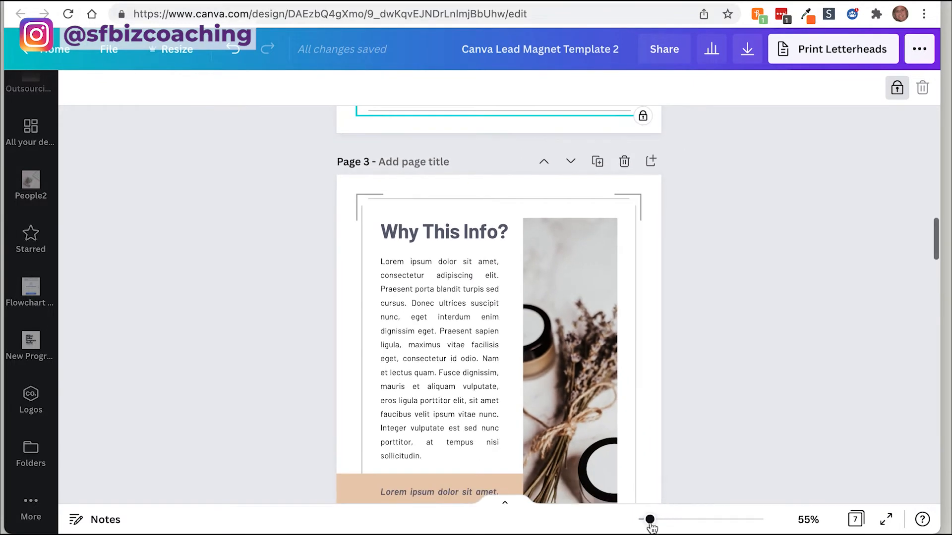
scroll(744, 384, "down", 4)
scroll(743, 382, "down", 1)
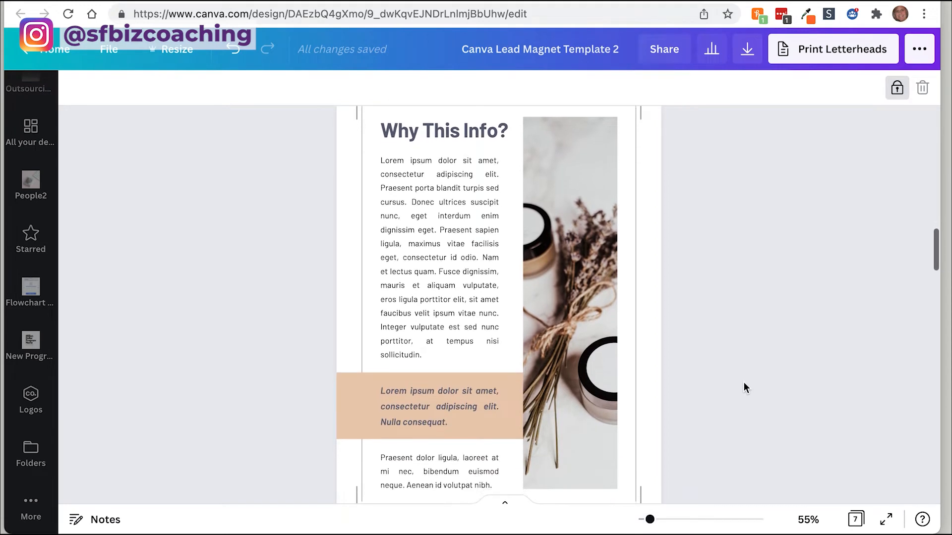
key("super+Tab")
scroll(424, 350, "down", 4)
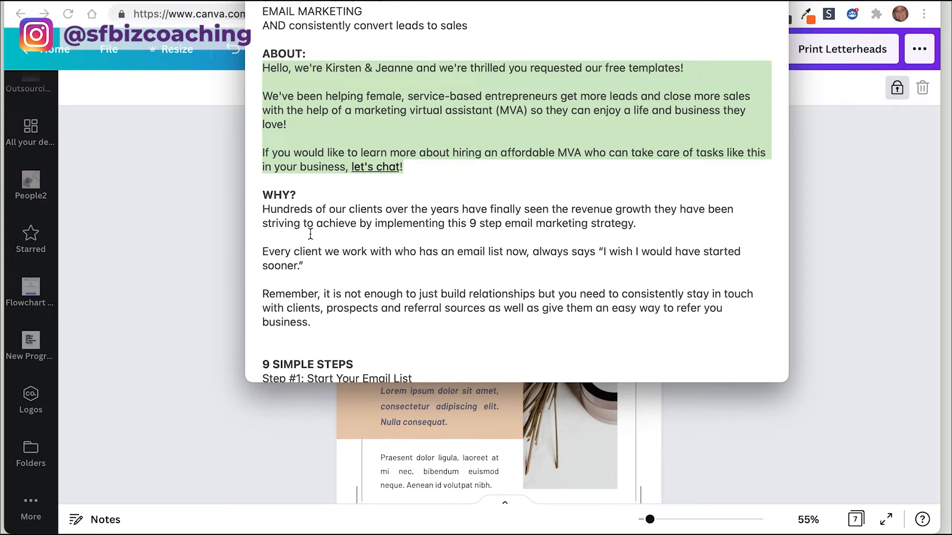
left_click_drag(263, 212, 319, 323)
key("ctrl+c")
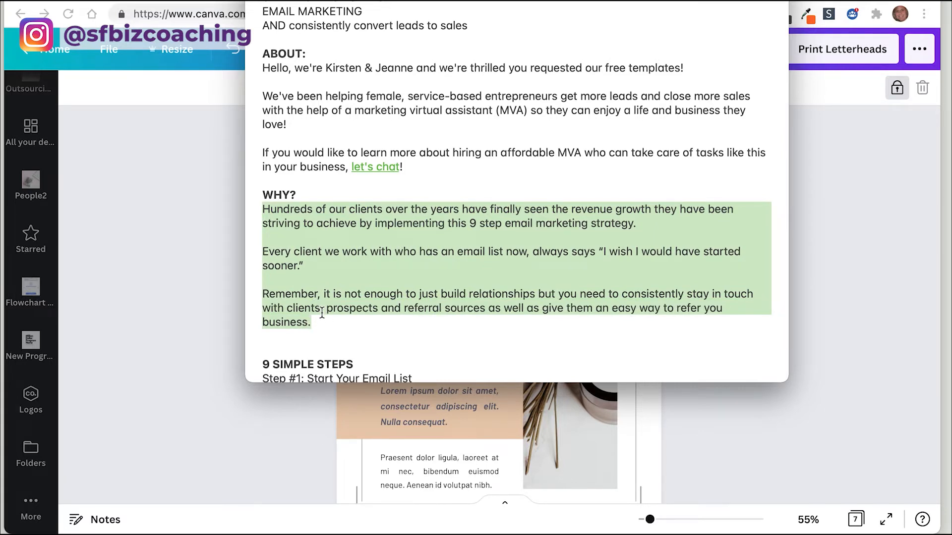
Step: Replace the main placeholder text under "Why This Info?" with the copied paragraphs and move the text box down slightly
left_click(371, 413)
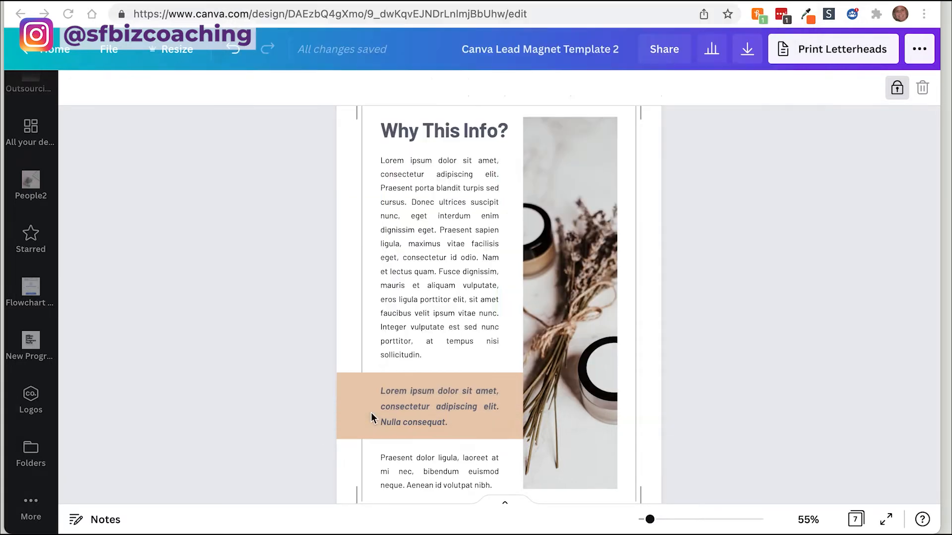
left_click(437, 233)
triple_click(413, 159)
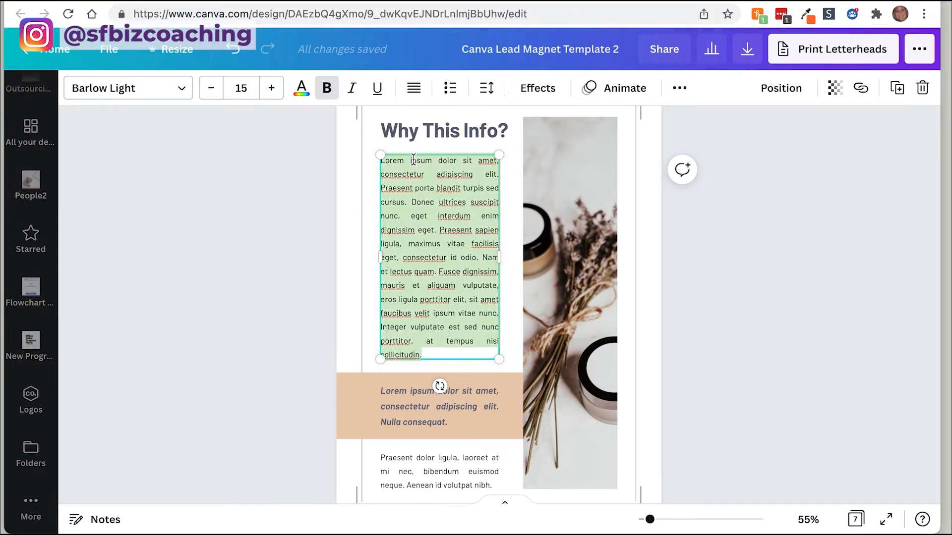
key("ctrl+v")
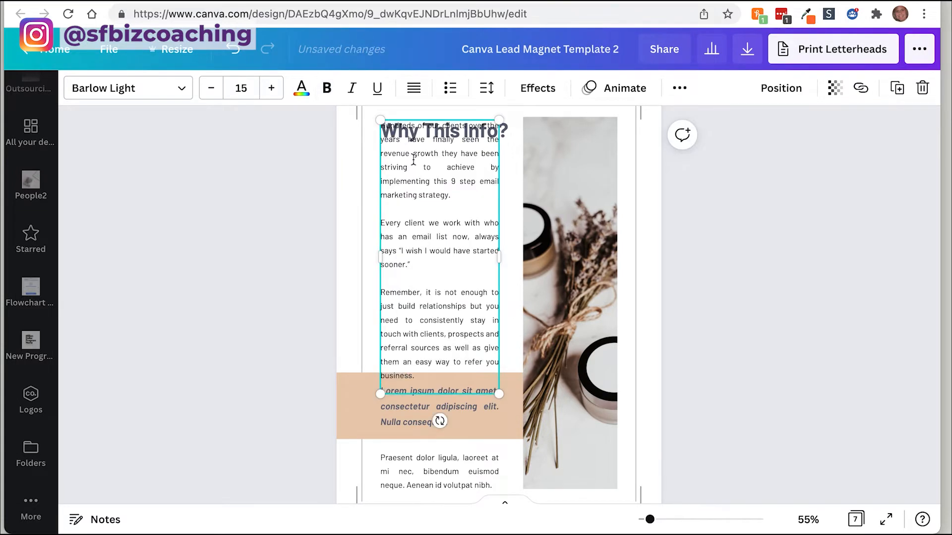
left_click_drag(452, 120, 451, 141)
Step: Move the pasted text box up and cut its last paragraph, beginning "Remember, it is not enough"
scroll(453, 439, "down", 2)
left_click(434, 393)
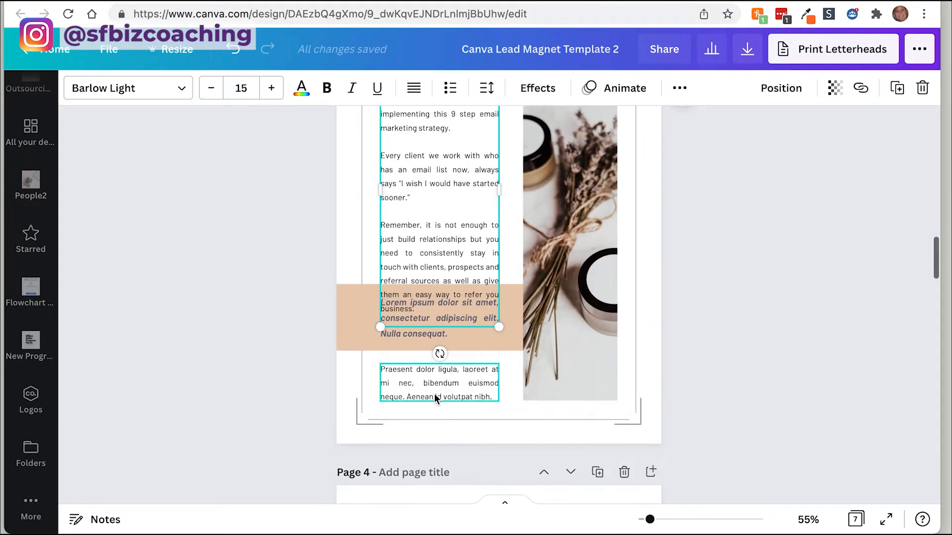
left_click(397, 331)
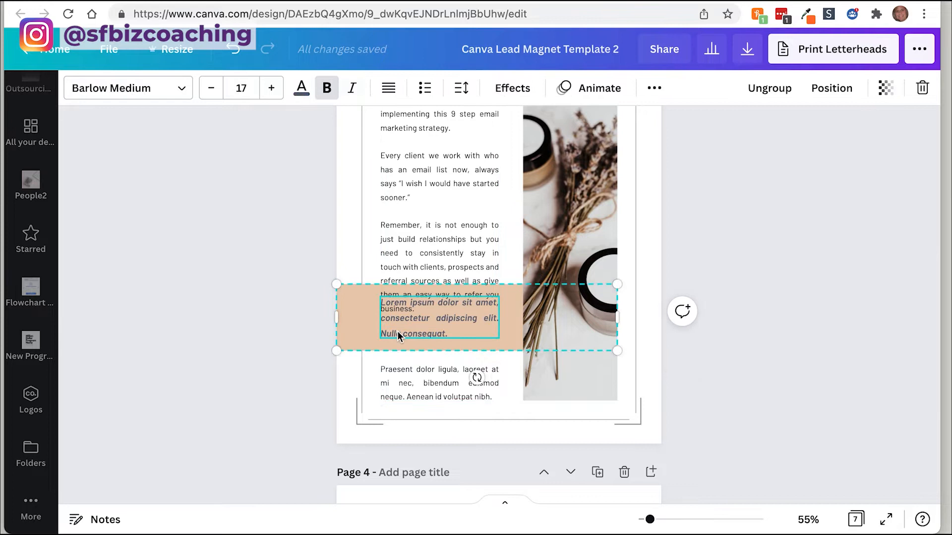
left_click(424, 270)
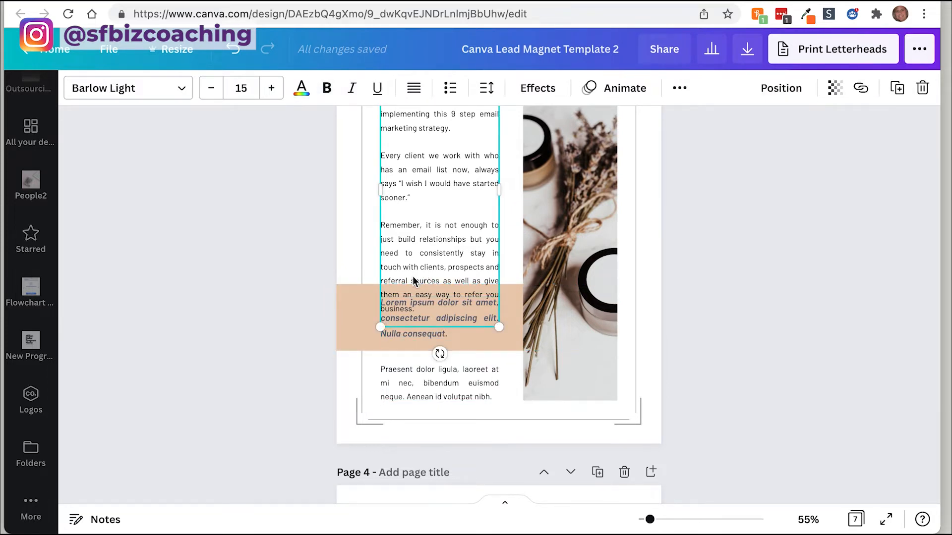
scroll(432, 290, "up", 1)
scroll(432, 290, "up", 2)
left_click_drag(431, 290, 431, 253)
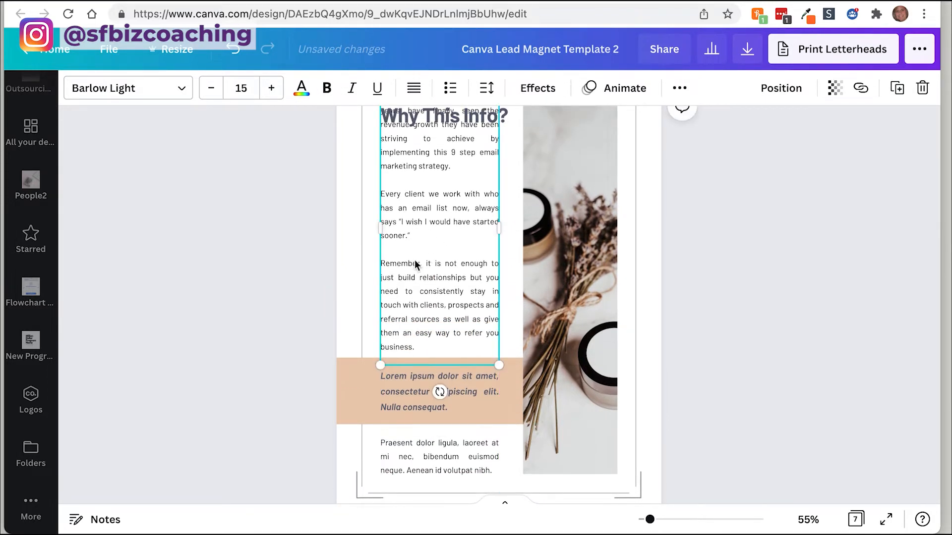
left_click(407, 264)
scroll(405, 264, "up", 5)
scroll(404, 263, "down", 3)
left_click_drag(380, 291, 425, 378)
key("BackSpace")
key("Escape")
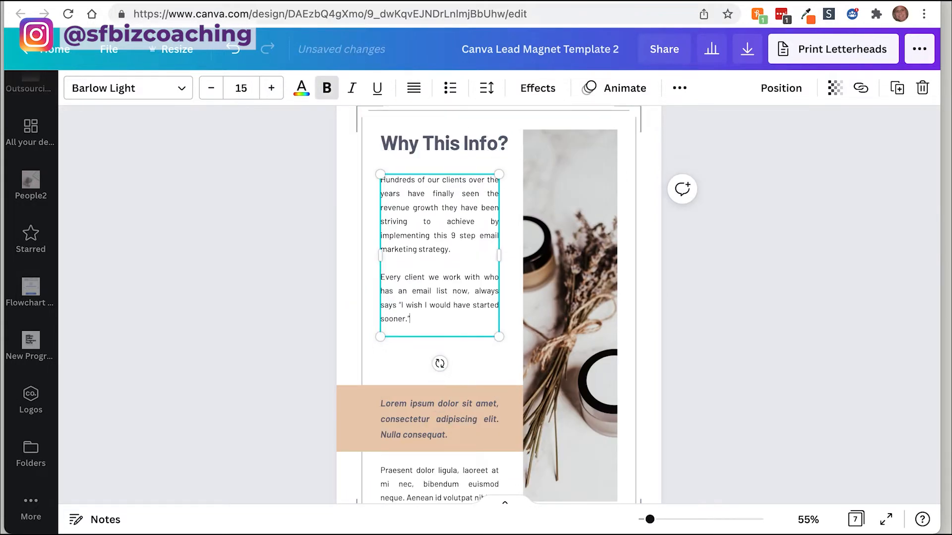
Step: Replace the placeholder paragraph below the tan band with the cut "Remember, it is not enough…" paragraph
scroll(409, 449, "down", 3)
double_click(420, 402)
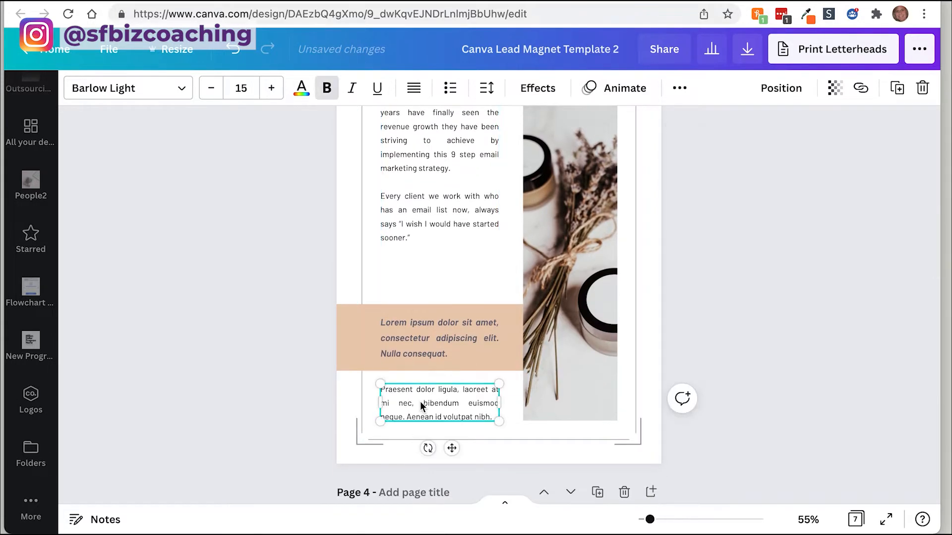
key("ctrl+a")
type("Remember, it is not enough to just build relationships but you need to consistently stay in touch with clients, prospects and referral sources as well as give them an easy way to refer your business.")
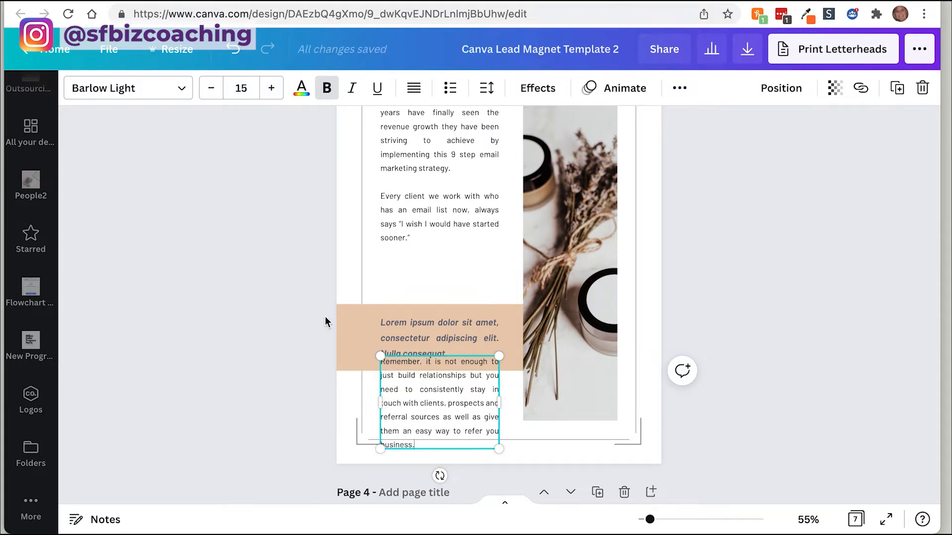
Step: Move the "Remember" paragraph up inside the border and the tan band up to just below the first text block
left_click_drag(450, 354, 441, 338)
left_click(354, 325)
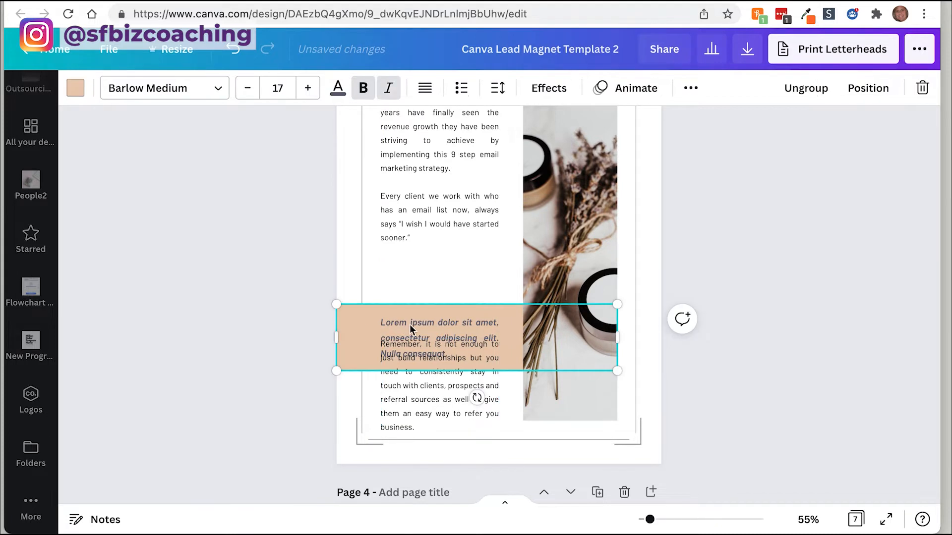
left_click_drag(362, 323, 362, 280)
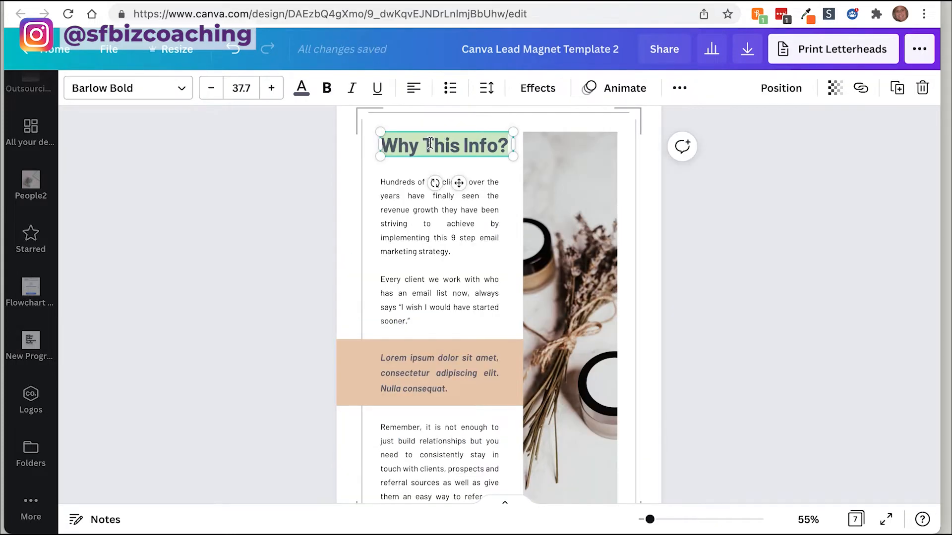
Step: Change the page 3 heading to "Why Email?"
type("Wh")
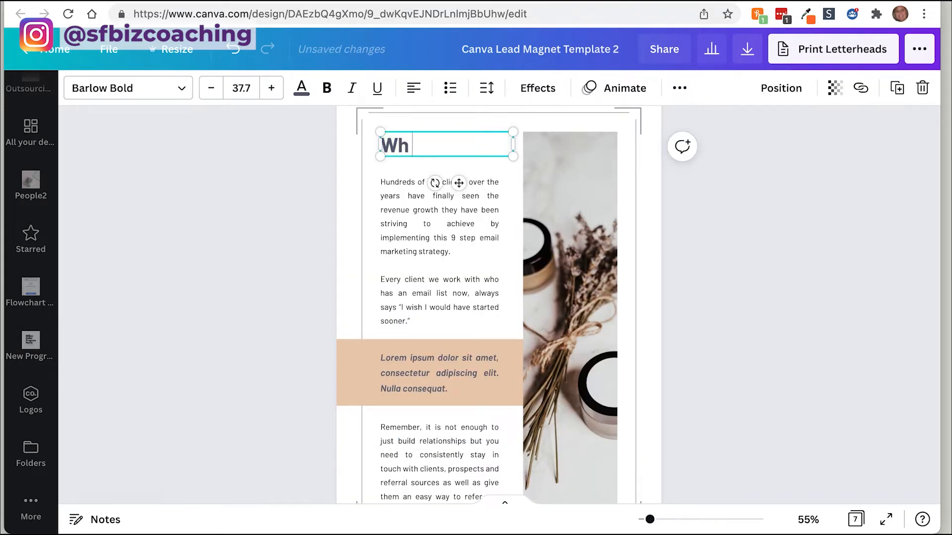
type("y Email?")
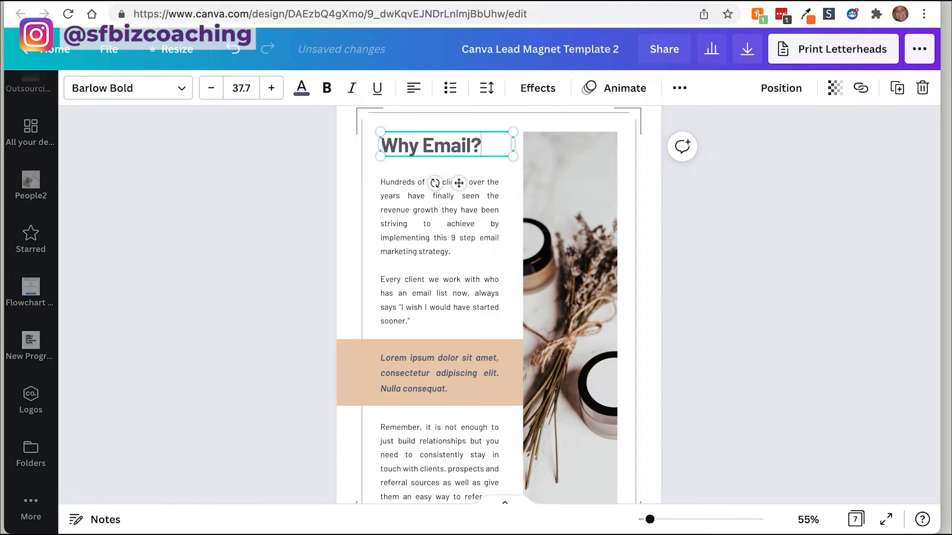
left_click(346, 254)
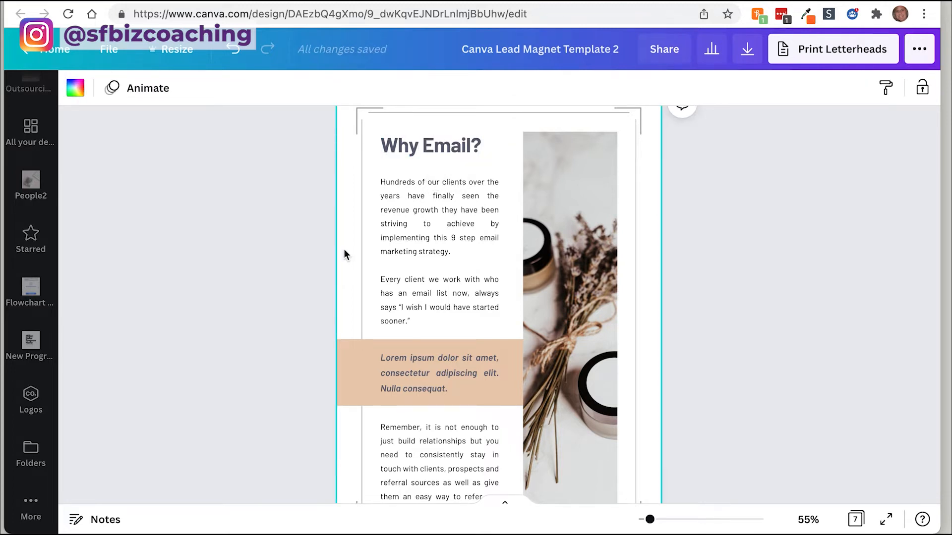
Step: Replace the tan band's placeholder text with "9 Simple Steps to Master Email Marketing" and centre-align it
double_click(422, 355)
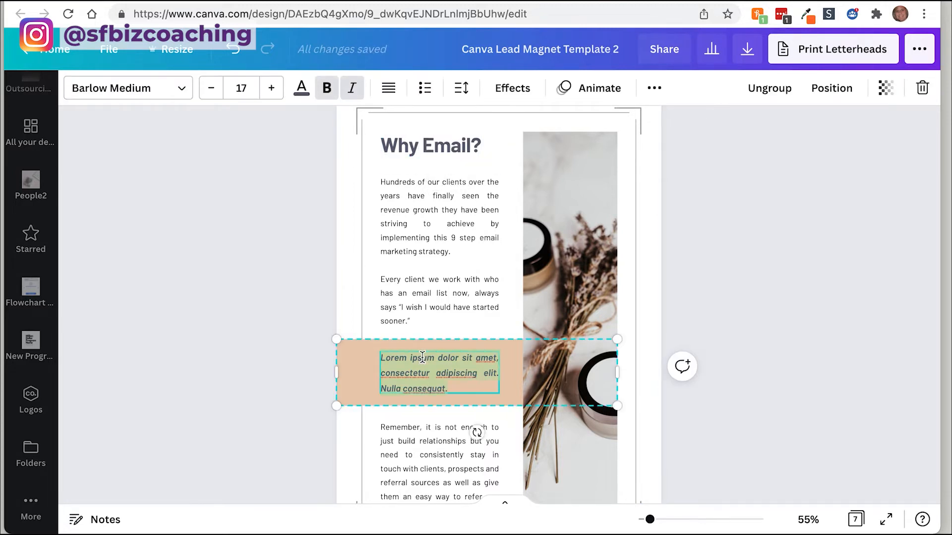
type("9")
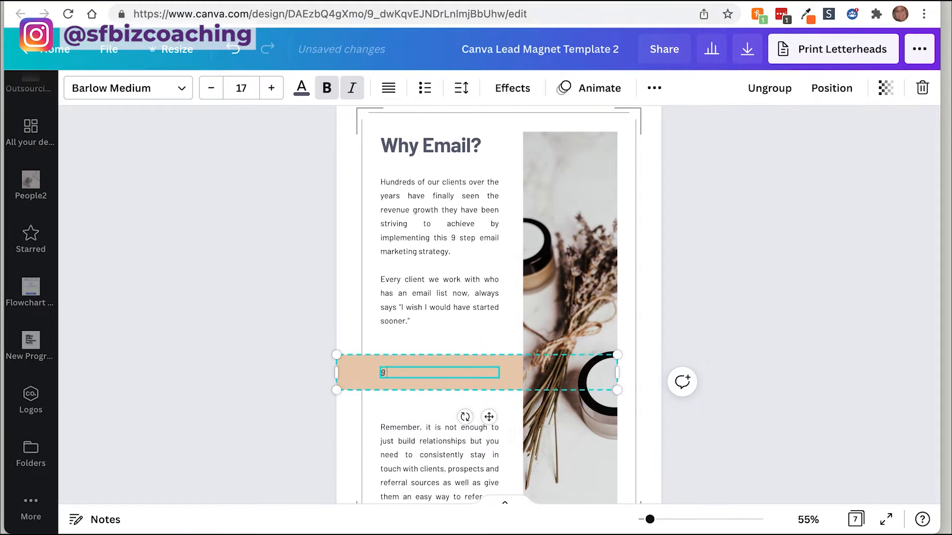
type(" Simple Steps to Master Email Marketing")
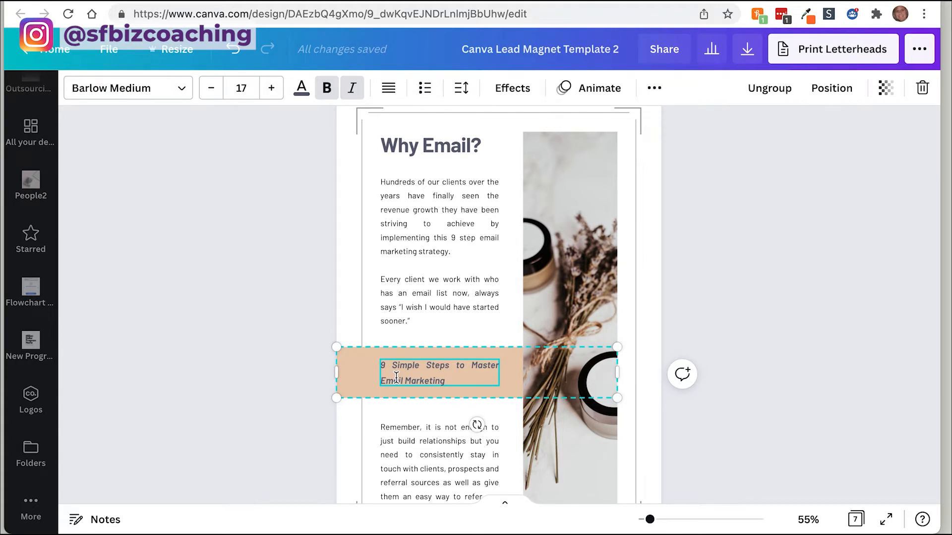
left_click(389, 92)
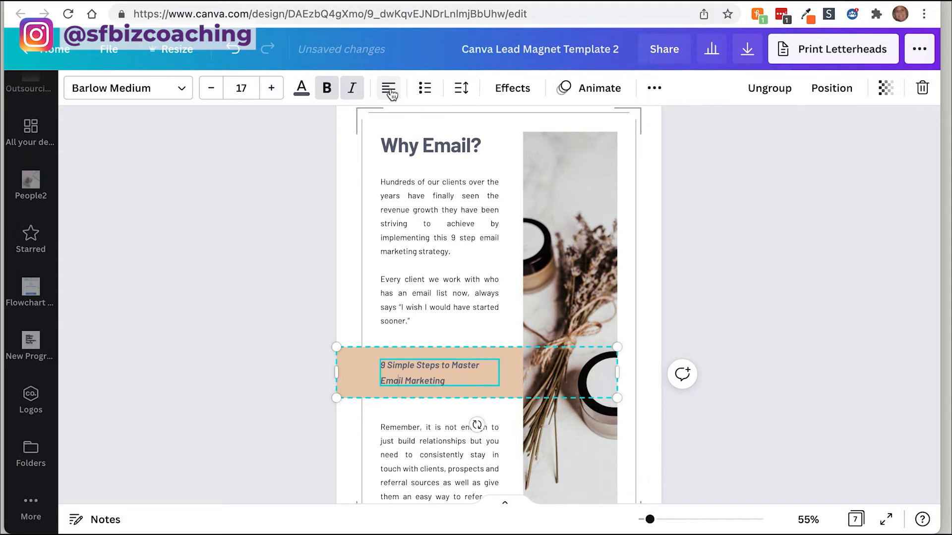
left_click(389, 92)
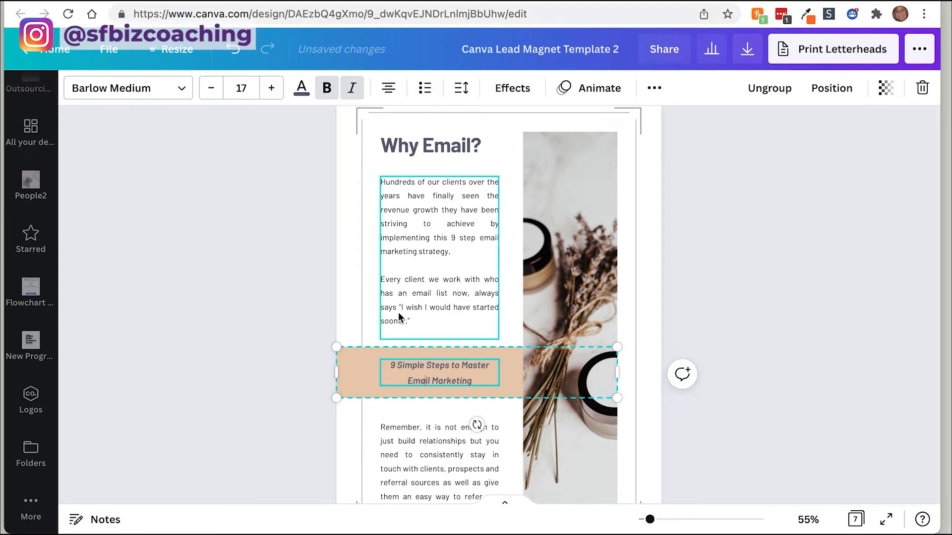
Step: Nudge the "Remember" paragraph up until its text box ends level with the lower edge of the photo
scroll(436, 377, "down", 2)
left_click(441, 385)
key("Up")
key("Up")
key("Up")
key("Up")
key("Up")
key("Up")
key("Up")
key("Up")
key("Up")
key("Up")
key("Up")
key("Up")
key("Up")
key("Up")
key("Up")
key("Up")
key("Up")
key("Up")
key("Up")
key("Up")
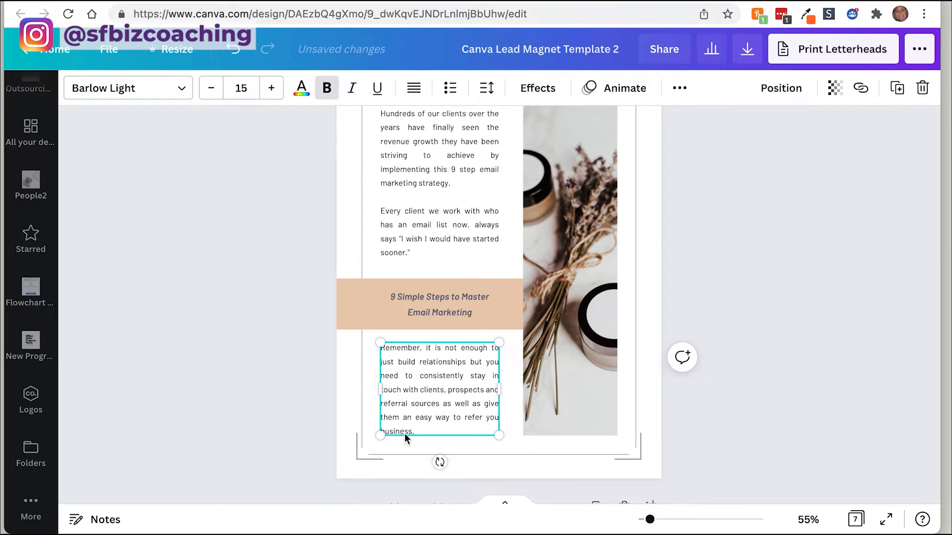
Step: Search the photo library for "laptop" and add the overhead shot of typing hands, pink flowers and notebooks to page 3
left_click(567, 238)
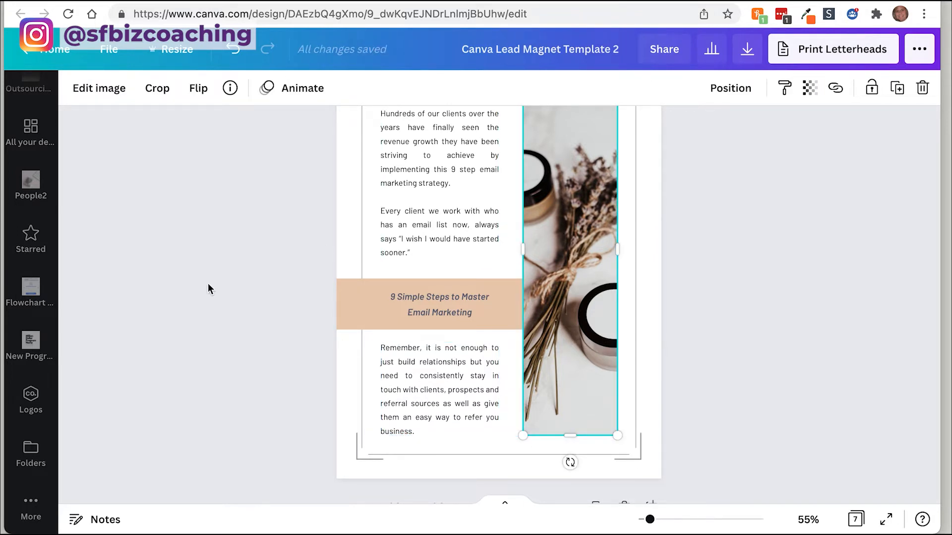
scroll(284, 271, "up", 10)
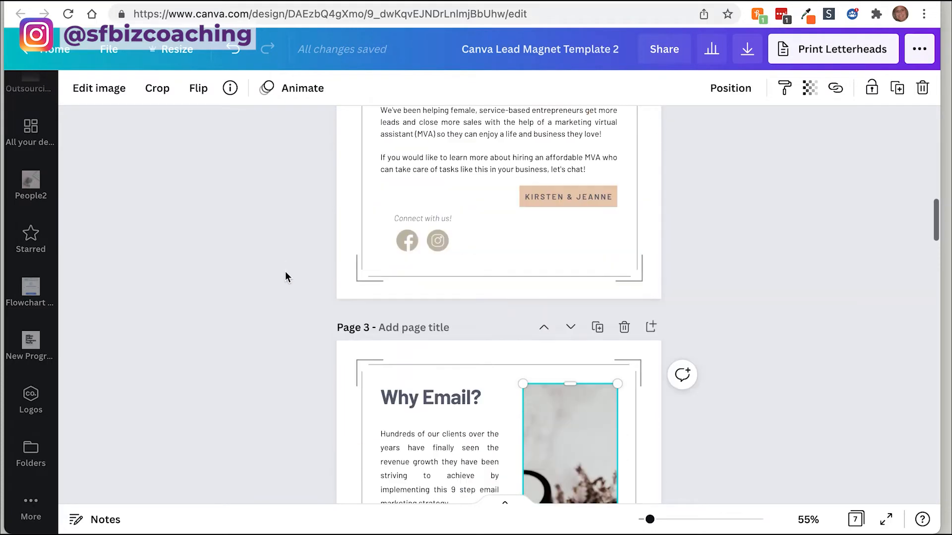
scroll(291, 184, "down", 15)
scroll(28, 180, "up", 5)
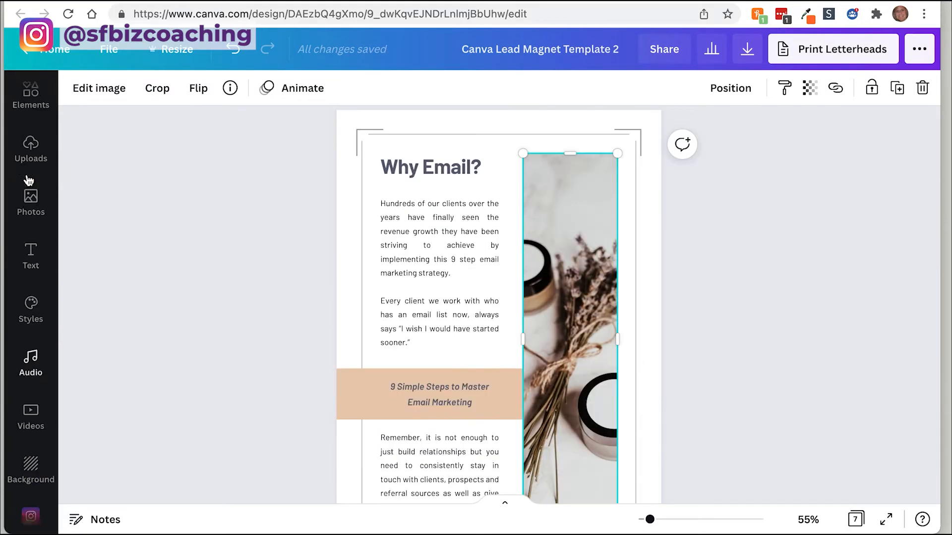
left_click(29, 262)
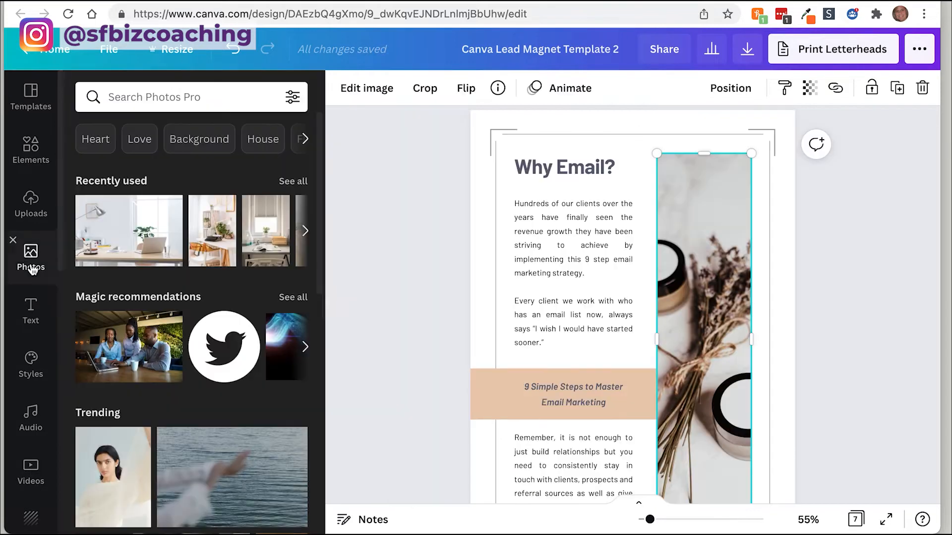
left_click(179, 98)
type("laptop")
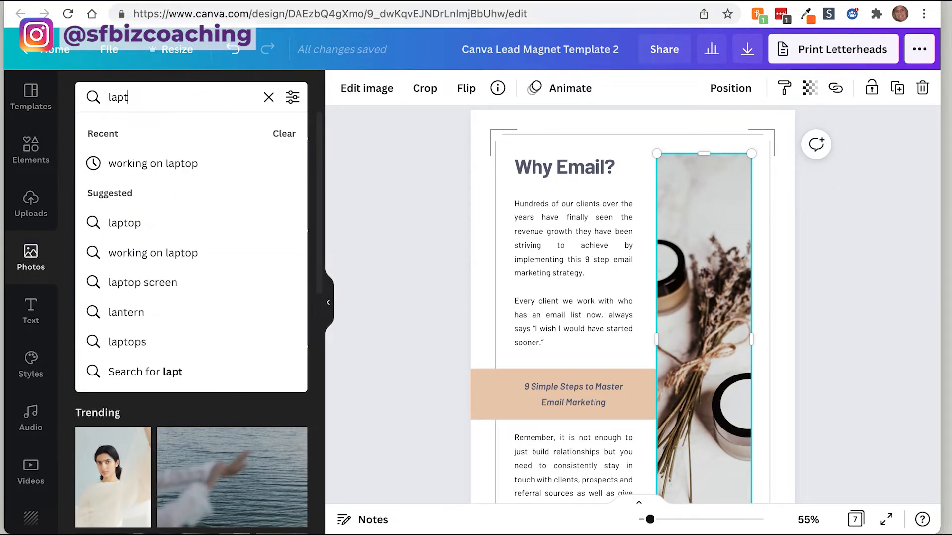
key("Return")
scroll(191, 309, "down", 2)
scroll(191, 310, "down", 10)
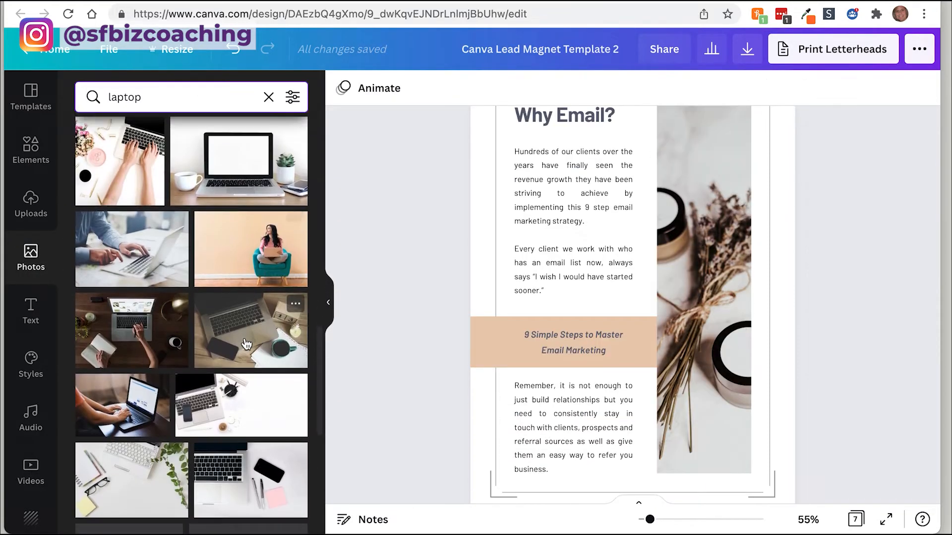
left_click(269, 328)
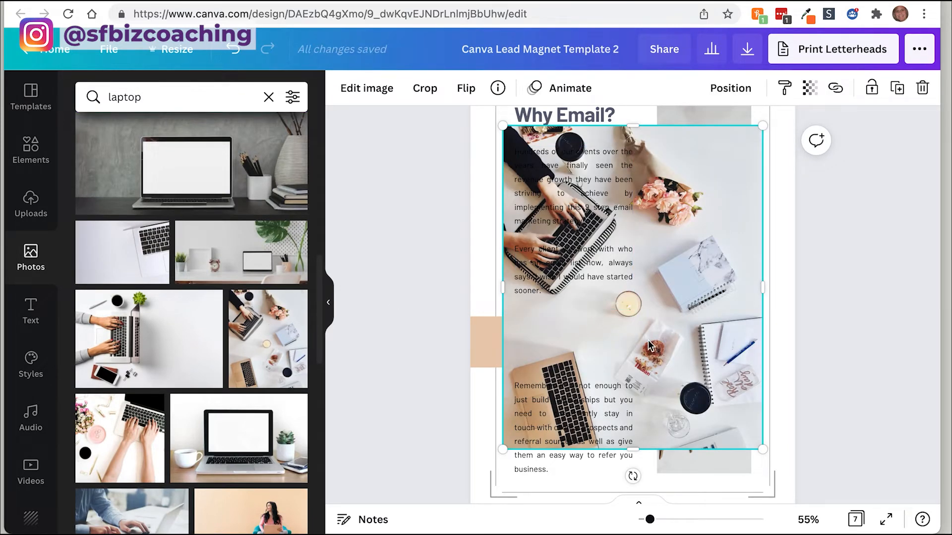
Step: Scale the new laptop photo to the old jar photo's height and crop its sides to cover that photo exactly
scroll(695, 392, "up", 1)
left_click_drag(504, 487, 529, 464)
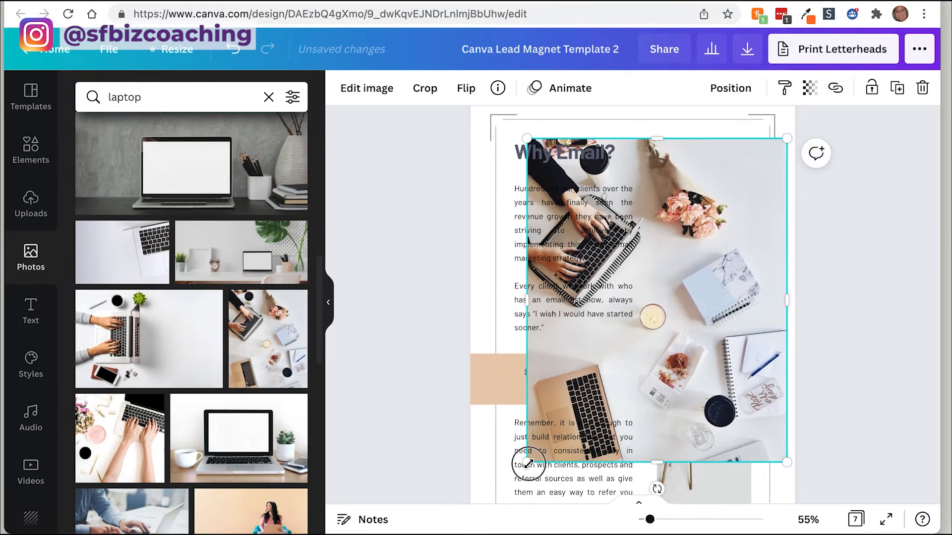
scroll(529, 464, "down", 2)
left_click_drag(527, 396, 481, 449)
left_click_drag(650, 519, 646, 520)
left_click_drag(742, 296, 714, 299)
left_click_drag(530, 296, 650, 302)
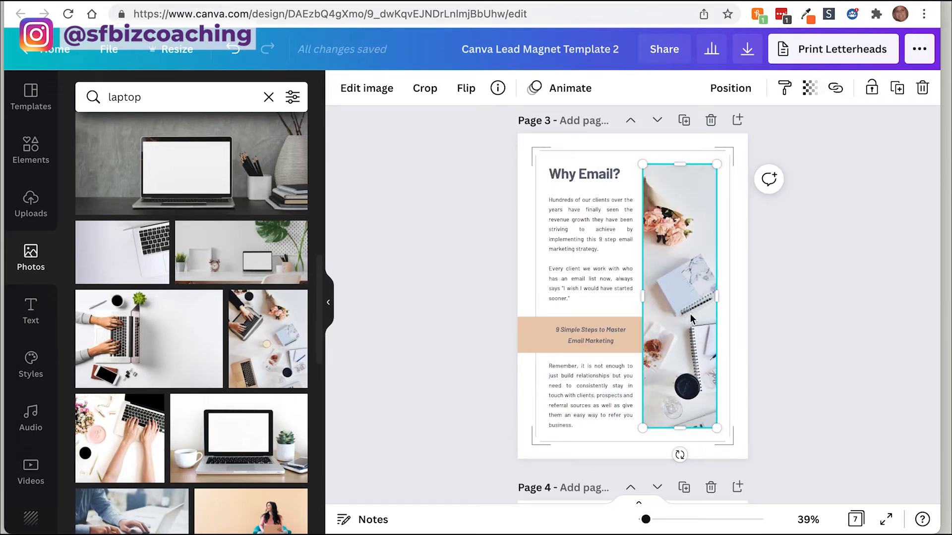
Step: Shift the laptop photo within its crop frame until the typing hands and the lower laptop fill the narrow strip
double_click(676, 284)
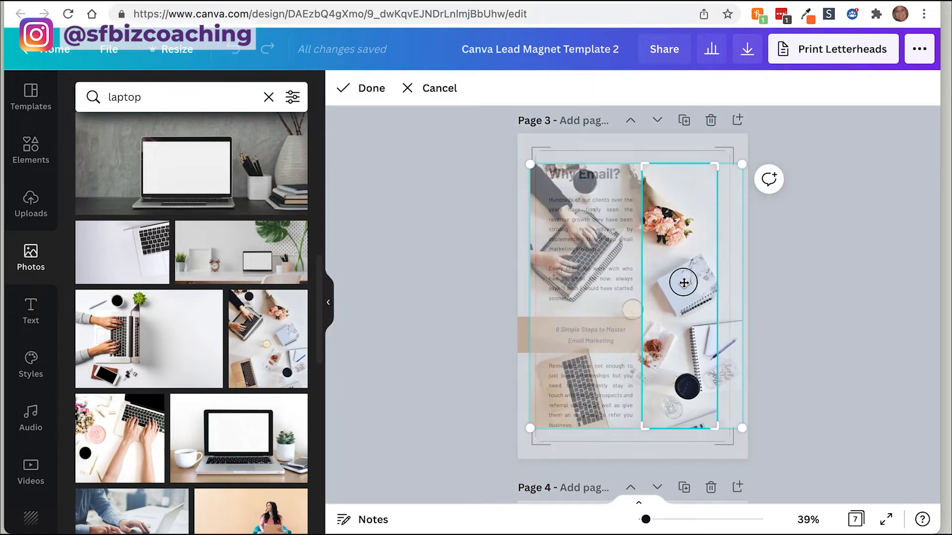
left_click_drag(677, 283, 816, 272)
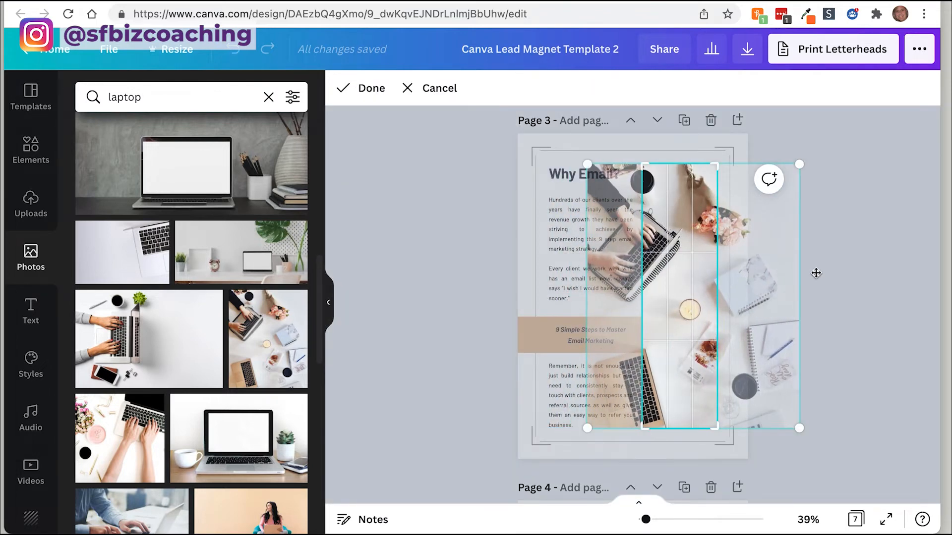
left_click(859, 279)
double_click(671, 291)
left_click_drag(671, 291, 692, 292)
left_click(862, 352)
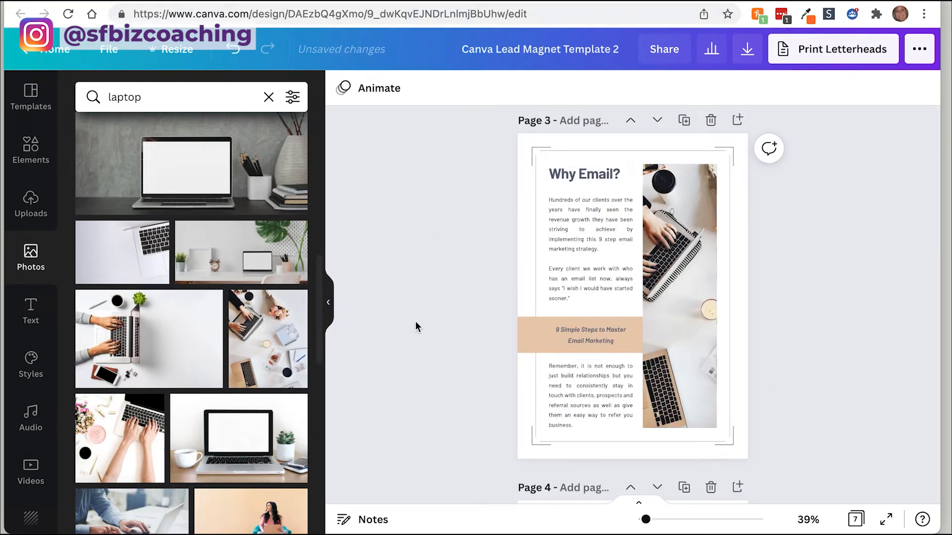
Step: Replace the page 4 heading with "THE 9 SIMPLE STEPS TO MASTER EMAIL MARKETING" copied from the title in the notes
scroll(570, 352, "down", 7)
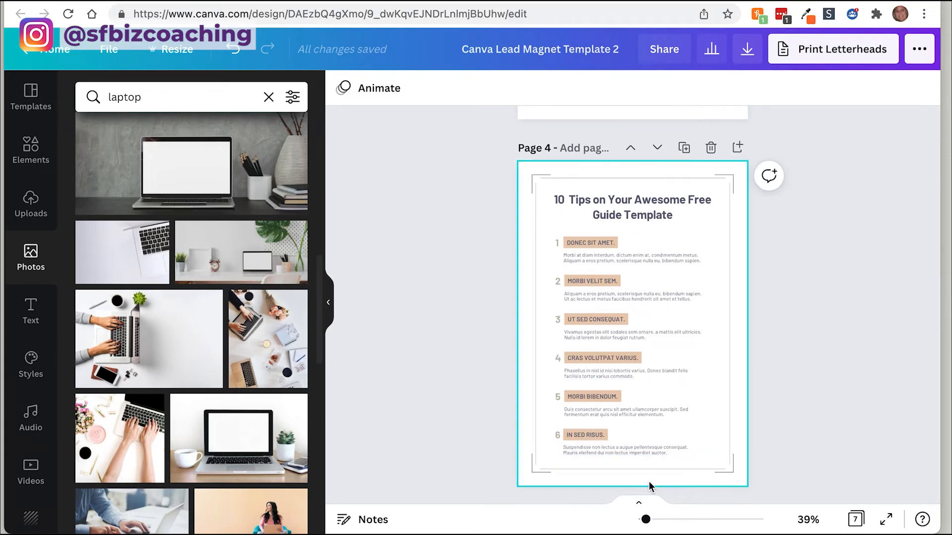
left_click_drag(646, 524, 650, 524)
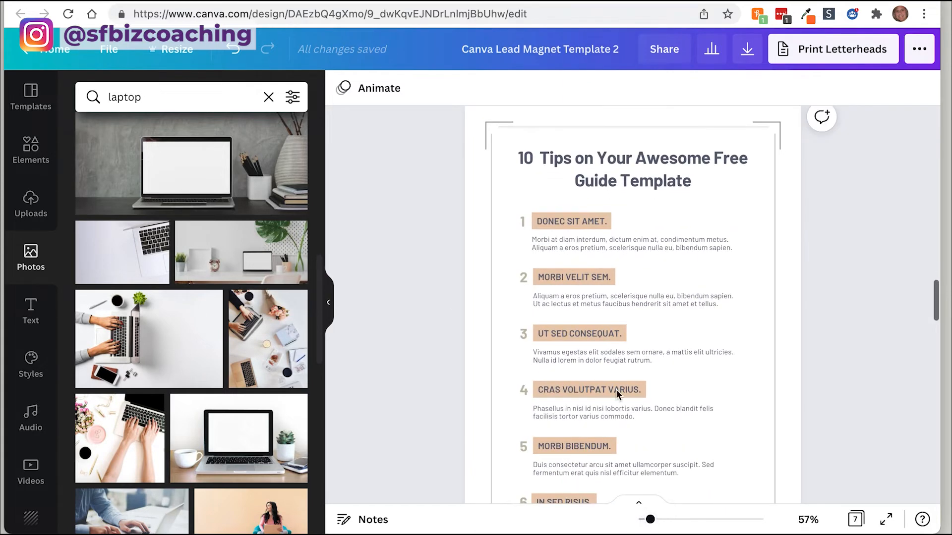
left_click(563, 157)
double_click(562, 156)
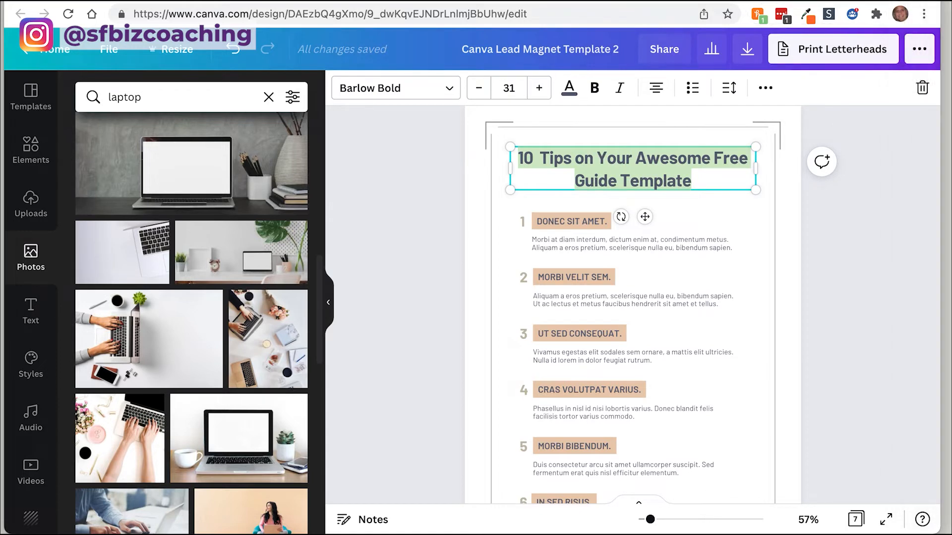
key("super+Tab")
scroll(515, 198, "up", 3)
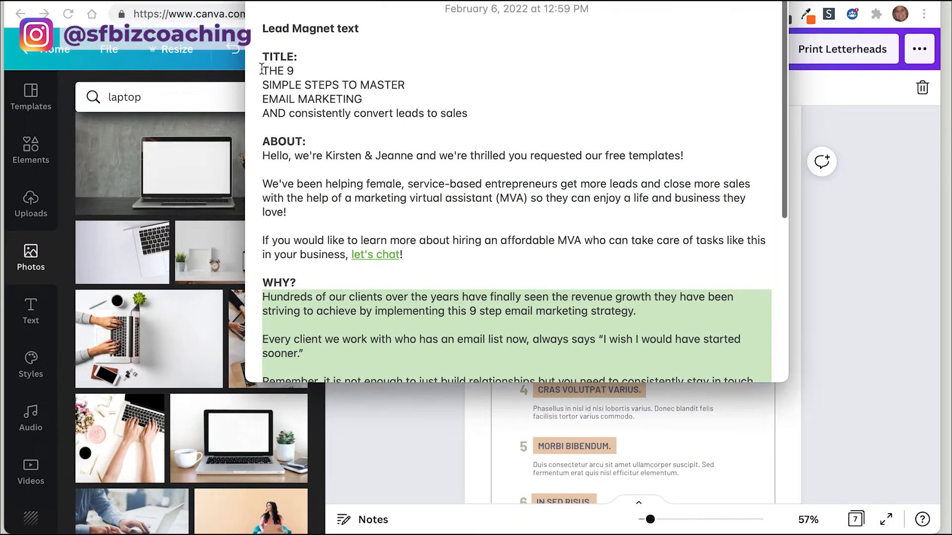
left_click_drag(263, 70, 324, 94)
key("super+c")
key("super+Tab")
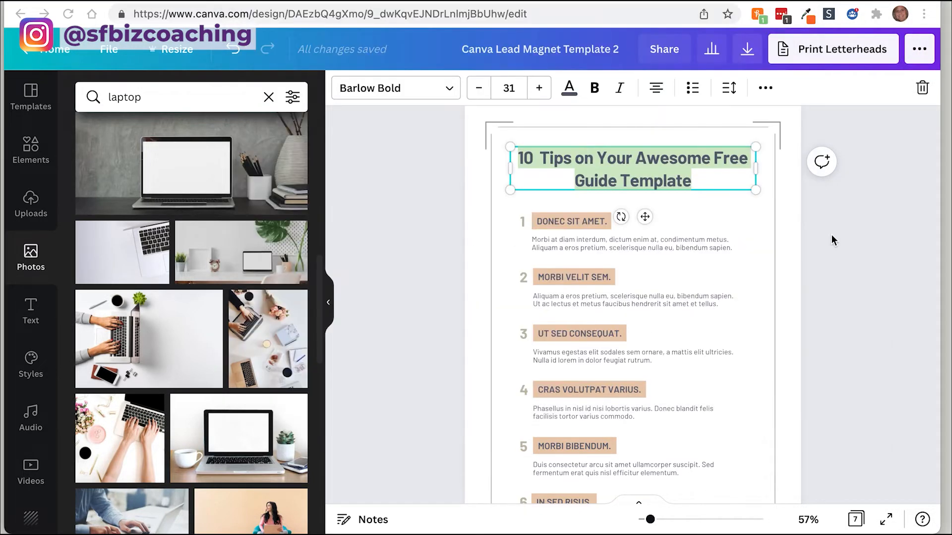
key("super+v")
left_click(813, 221)
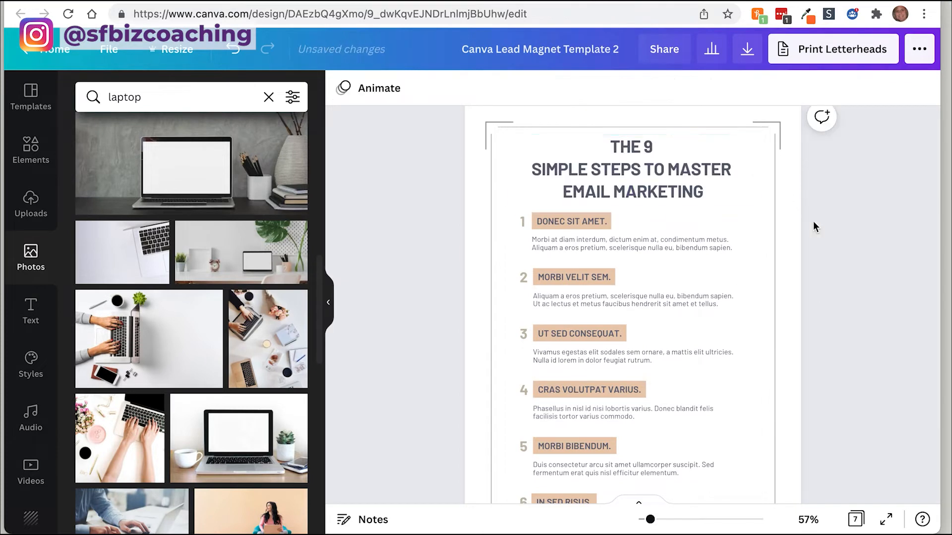
Step: Try to switch the heading line "SIMPLE STEPS TO MASTER" out of uppercase
left_click(617, 160)
double_click(617, 159)
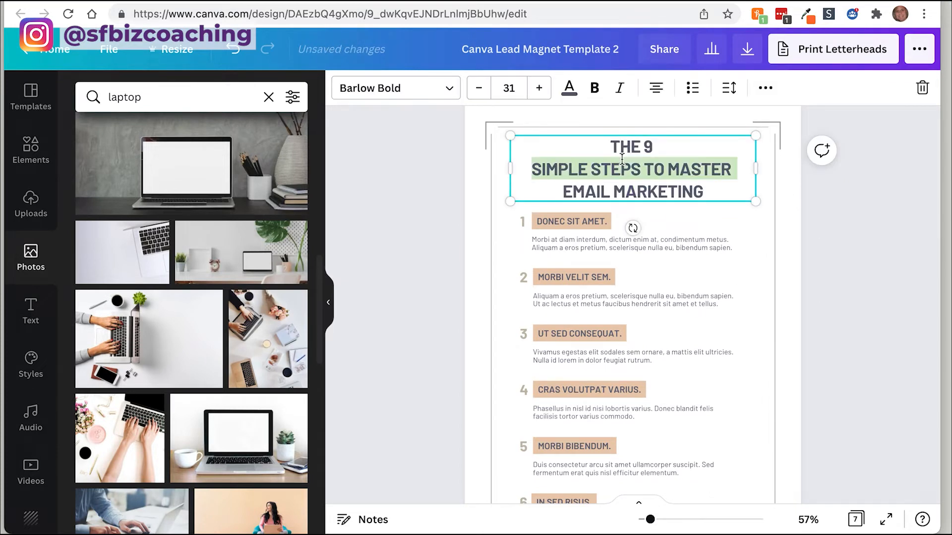
left_click(765, 87)
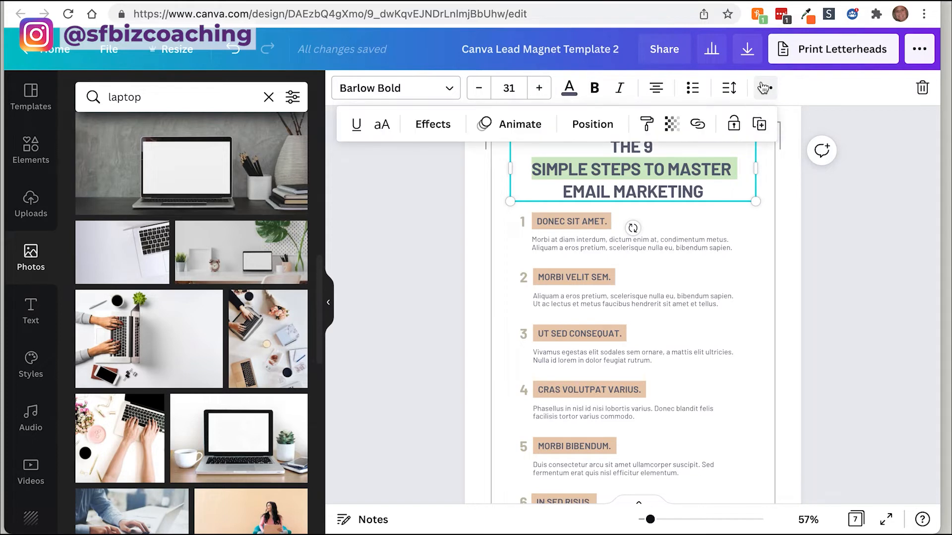
left_click(381, 129)
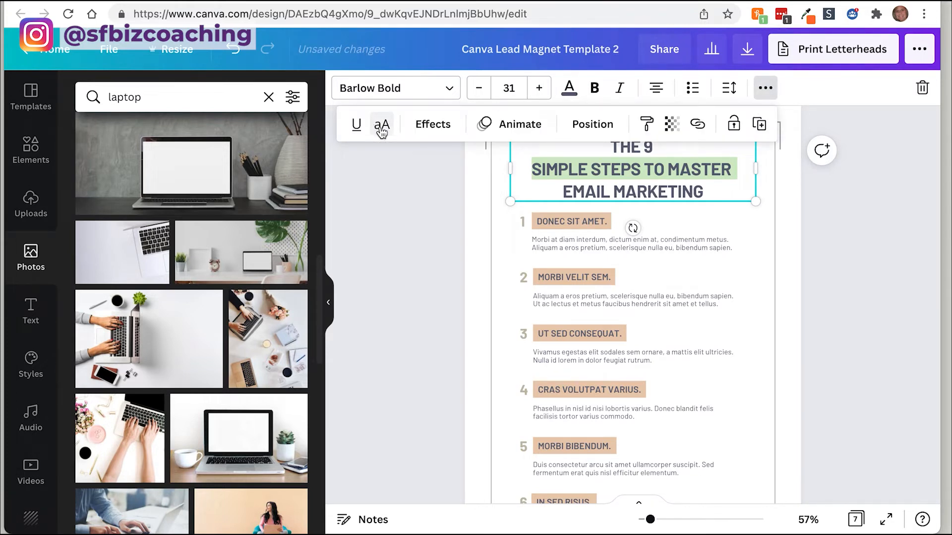
Step: Retype the second line of the page 4 heading as "Simple Steps to", keeping it on its own line
type("Seimp")
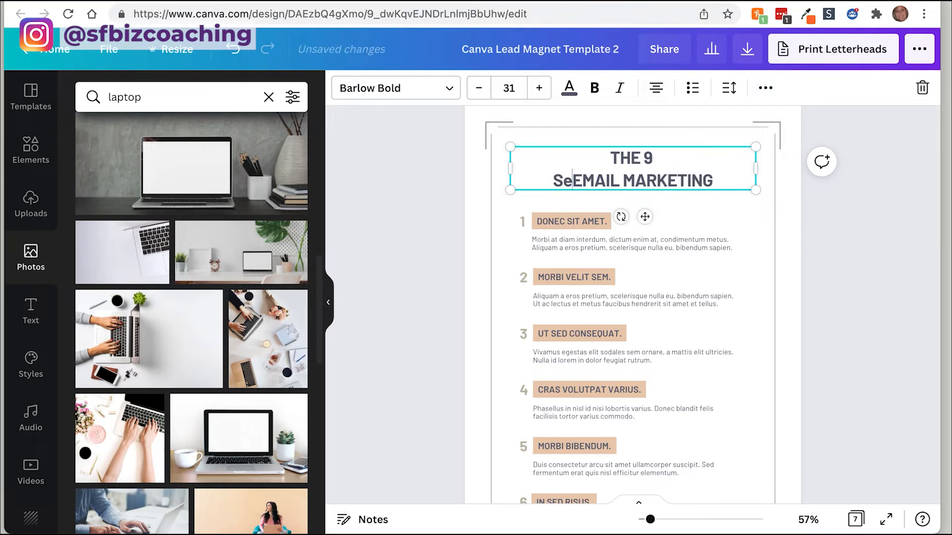
key("BackSpace")
key("BackSpace")
key("BackSpace")
key("BackSpace")
type("imple step")
key("BackSpace")
key("BackSpace")
key("BackSpace")
key("BackSpace")
type("Steps to")
key("Return")
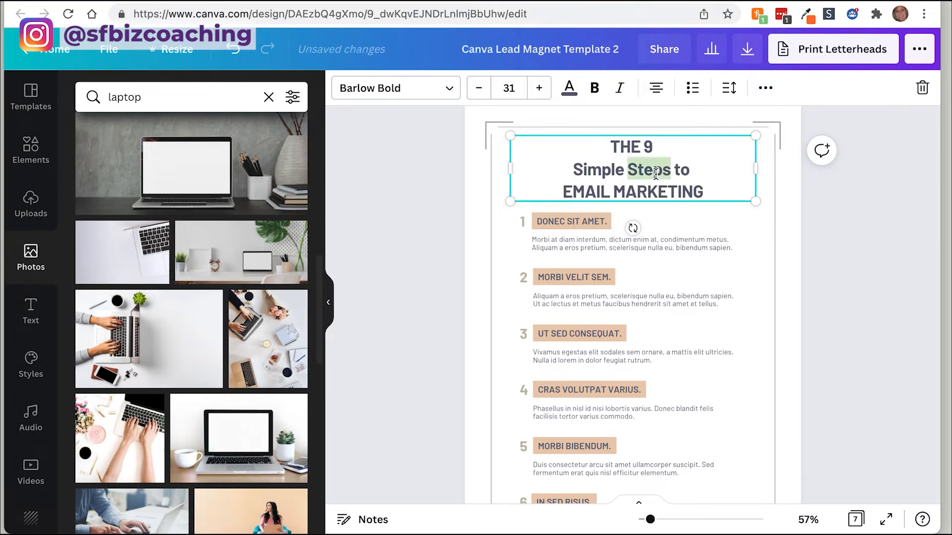
Step: Apply uppercase formatting to the heading's second line so it matches the other two lines
triple_click(656, 174)
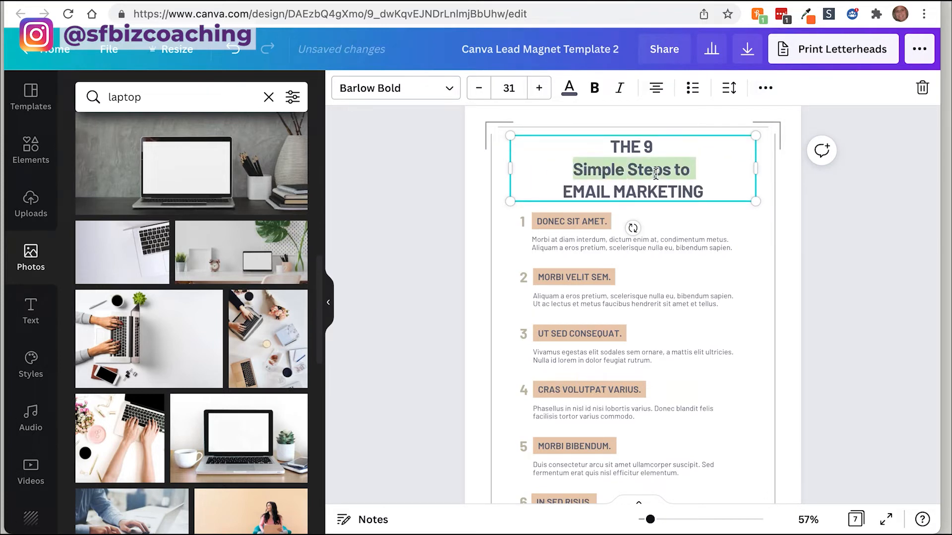
left_click(765, 90)
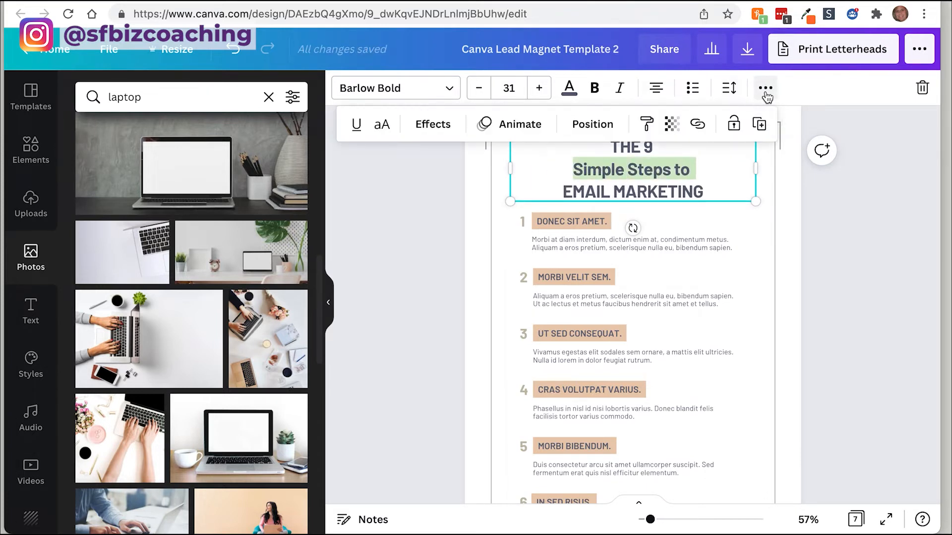
left_click(389, 129)
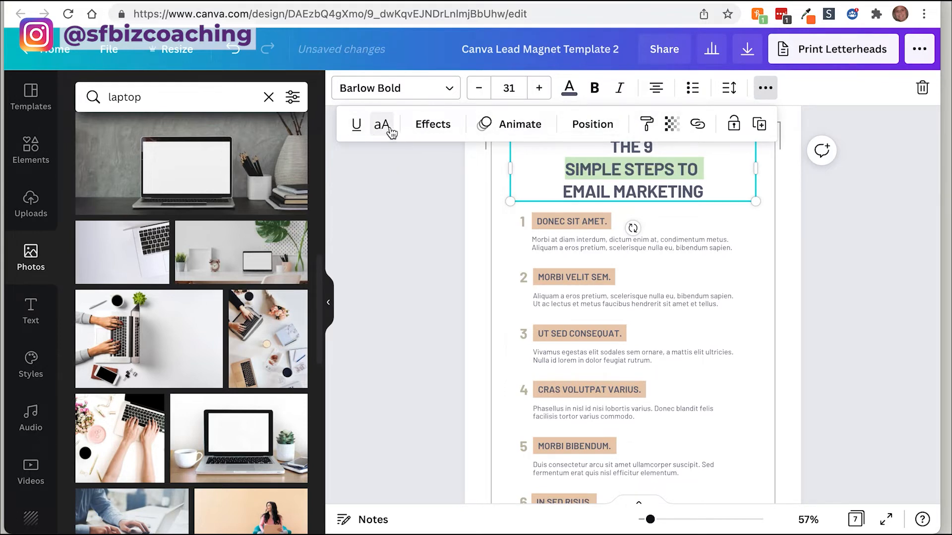
left_click(391, 131)
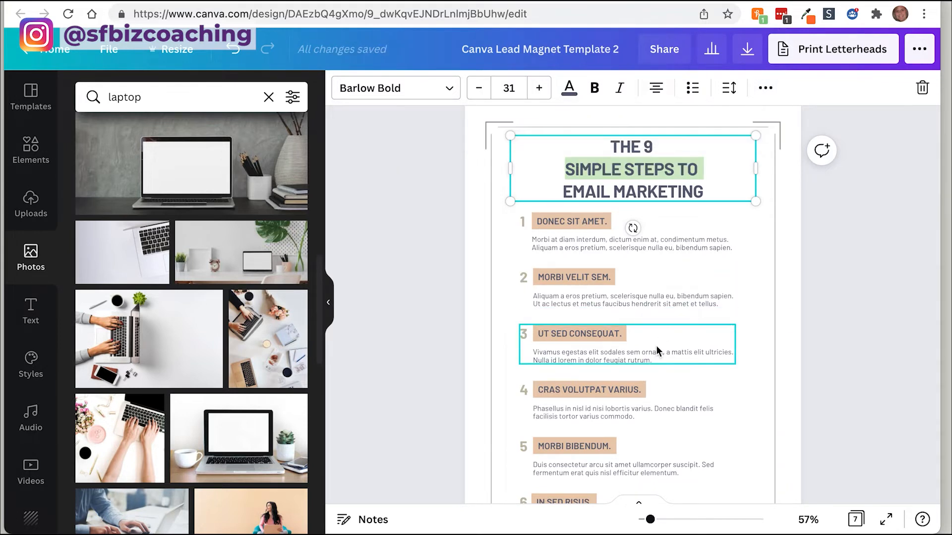
Step: Copy "Start Your Email List" from Step #1 of the 9 SIMPLE STEPS list in the notes and return to Canva
left_click_drag(650, 519, 656, 520)
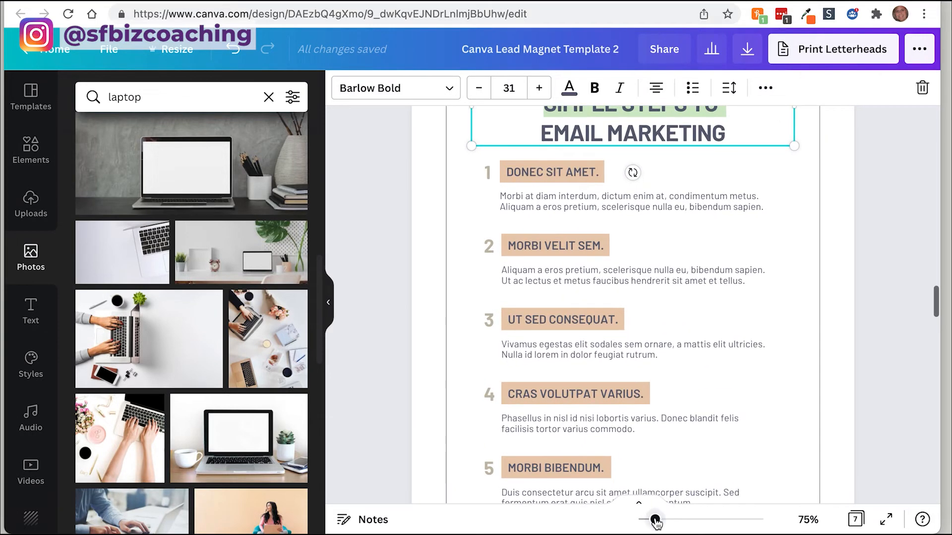
scroll(736, 326, "up", 2)
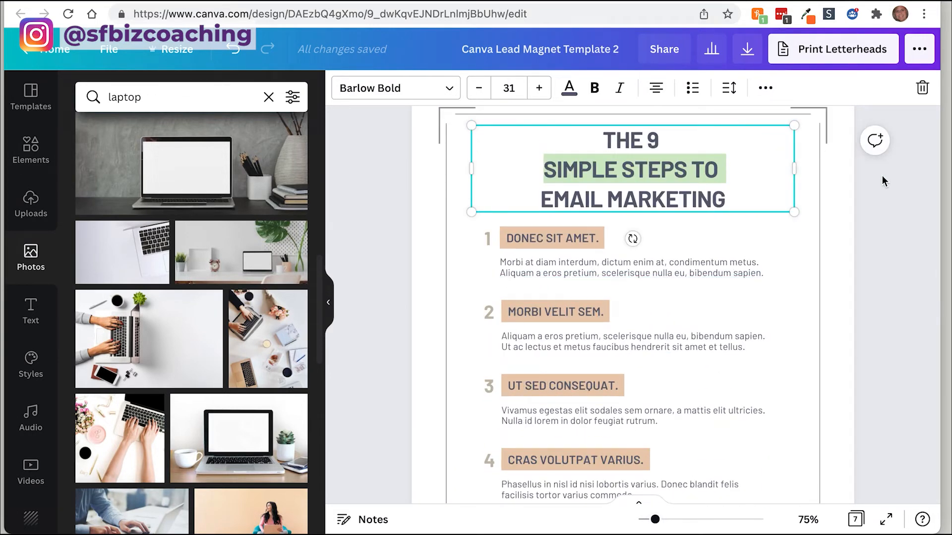
key("super+Tab")
scroll(431, 224, "down", 6)
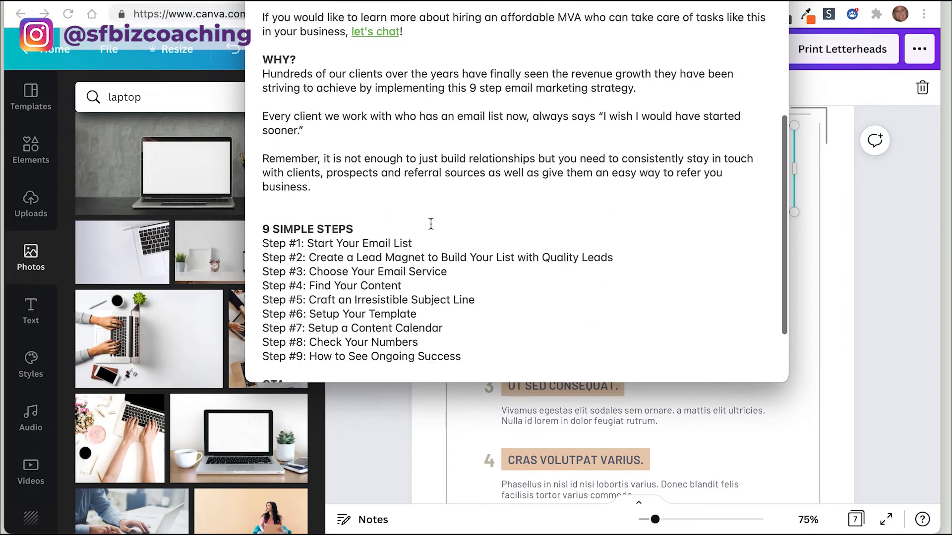
left_click_drag(308, 187, 403, 186)
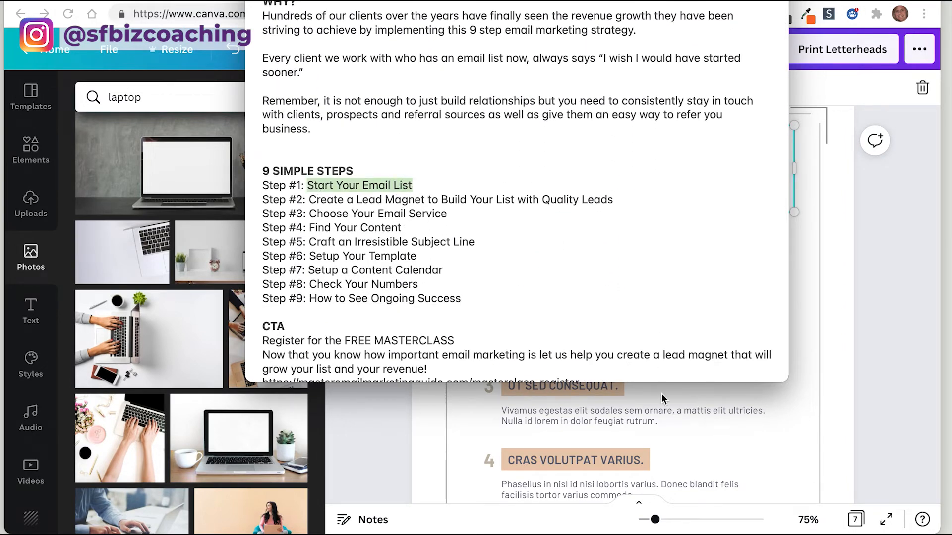
key("super+Tab")
Step: Ungroup the number, title bar and description of the first tip on page 4
left_click(715, 253)
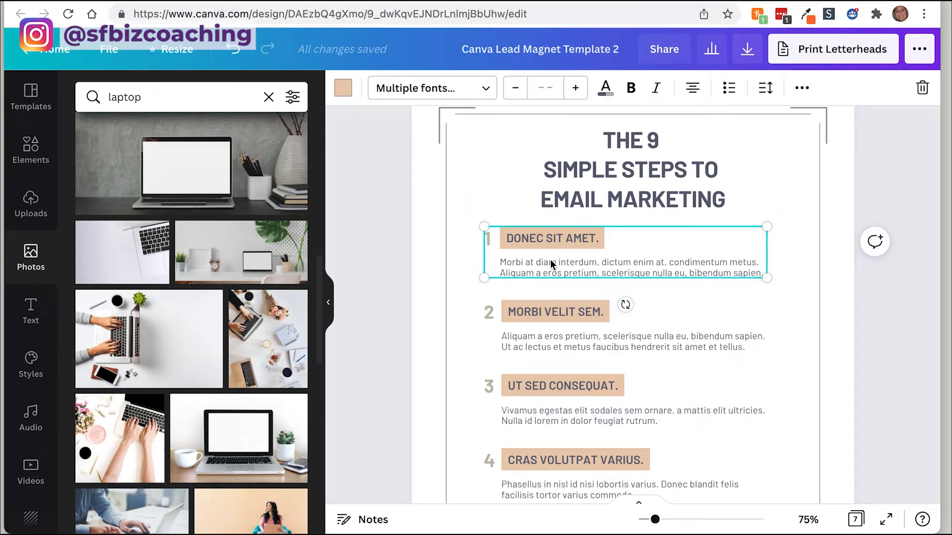
left_click(802, 89)
left_click(567, 124)
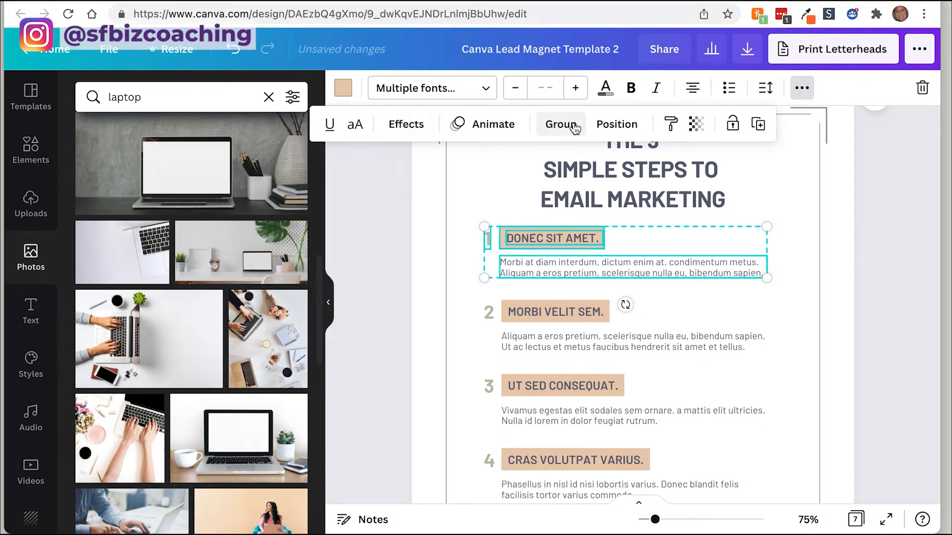
left_click(806, 186)
Step: Replace the first tip's title with "START YOUR EMAIL LIST" and widen its text box to about 6.8 so it fits one line
double_click(560, 236)
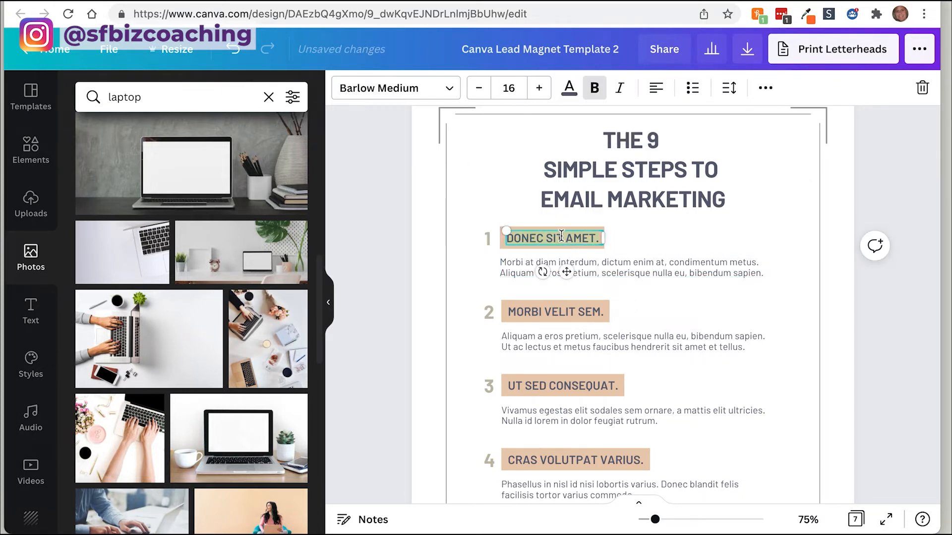
type("START YOUR EMAIL LIST")
left_click_drag(604, 248, 651, 247)
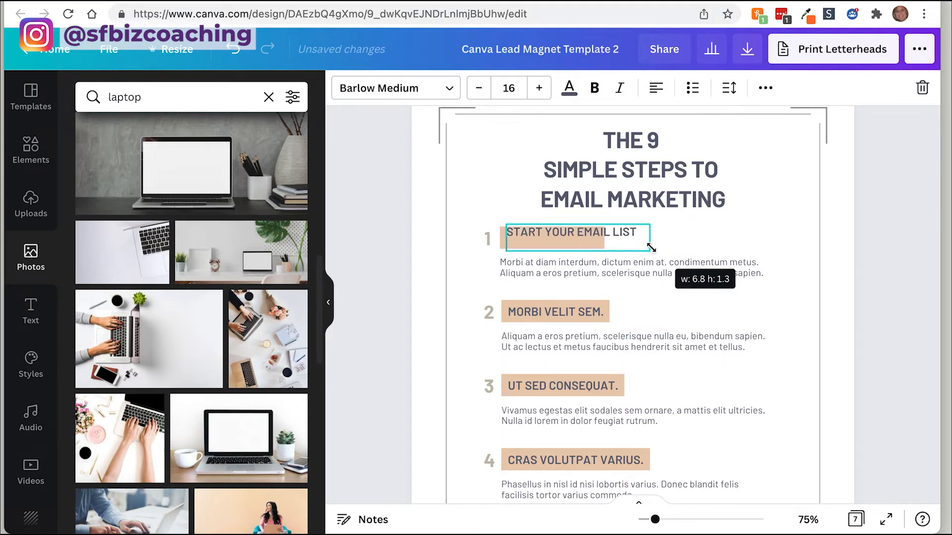
Step: Widen the colored bar behind the first tip's title so it spans the full "START YOUR EMAIL LIST" text
left_click(501, 240)
left_click_drag(621, 236, 639, 234)
left_click(674, 292)
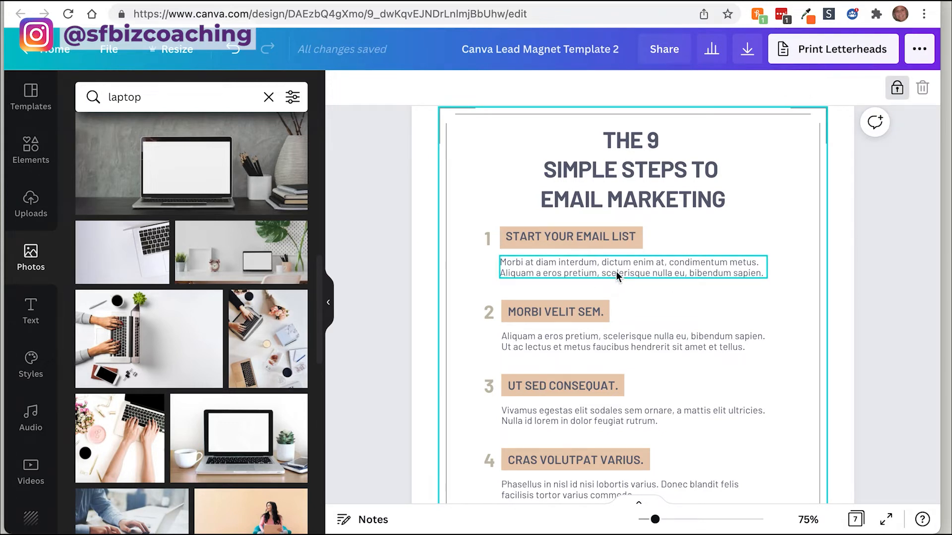
Step: Replace the second tip's title with "CREATE A LEAD MAGNET TO BUILD YOUR LIST WITH QUALITY LEADS" from the notes and enlarge its bar to cover both lines
scroll(616, 272, "down", 1)
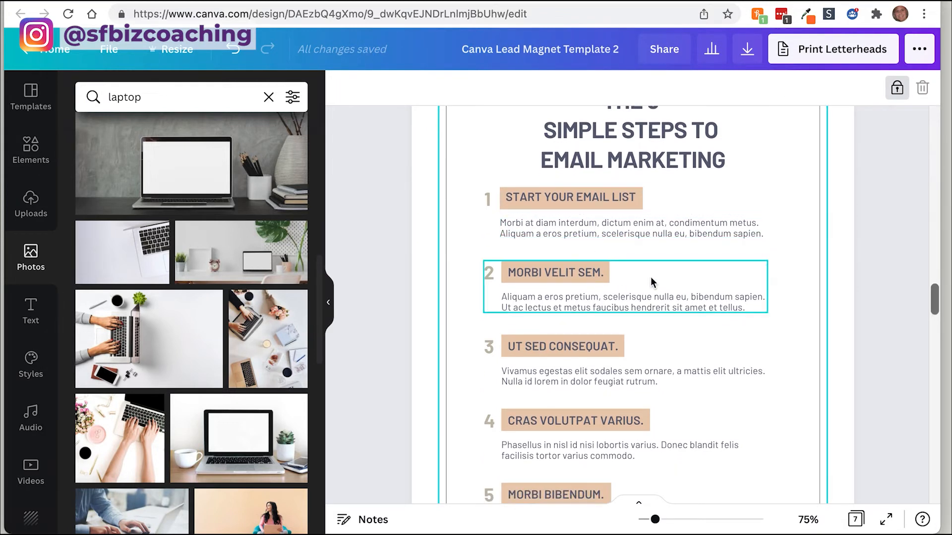
key("super+Tab")
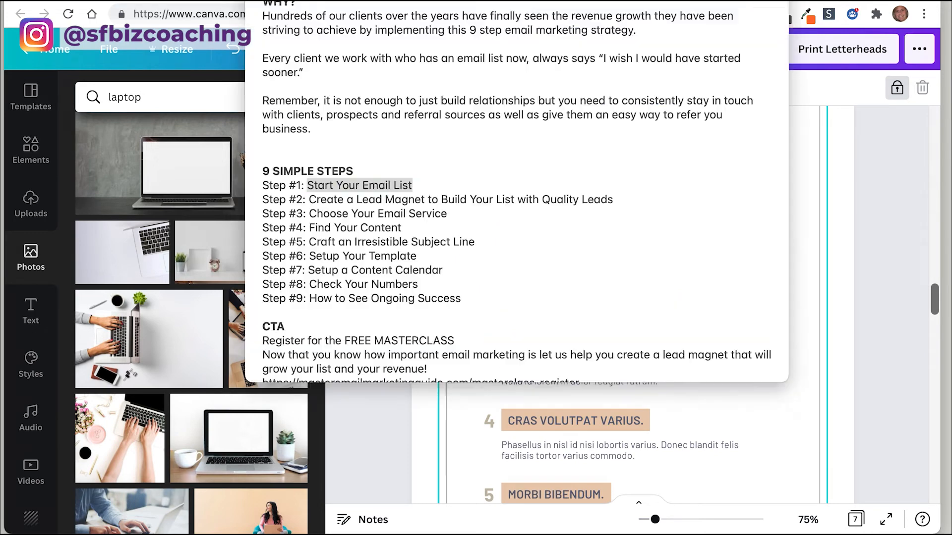
left_click_drag(310, 200, 615, 201)
key("super+Tab")
triple_click(555, 272)
type("CREATE A LEAD MAGNET TO BUILD YOUR LIST WITH QUALITY LEADS")
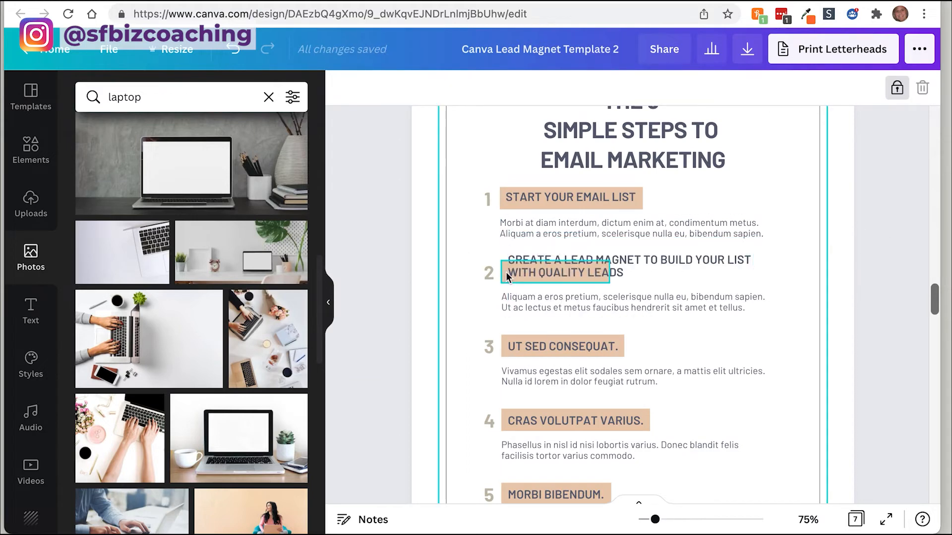
left_click(506, 272)
left_click_drag(609, 262, 762, 252)
Step: Replace the third tip's title with "CHOOSE YOUR EMAIL SERVICE" from Step #3 in the notes and widen its bar to fit
key("super+Tab")
left_click_drag(311, 213, 446, 213)
key("super+Tab")
left_click(583, 345)
triple_click(582, 346)
type("CHOOSE YOUR EMAIL SERVICE")
left_click_drag(620, 352, 677, 346)
Step: Copy Step #4 from the notes and replace the fifth tip's title with "FIND YOUR CONTENT"
scroll(677, 356, "down", 3)
key("super+Tab")
left_click_drag(308, 227, 402, 228)
key("super+Tab")
triple_click(536, 373)
type("FIND YOUR CONTENT")
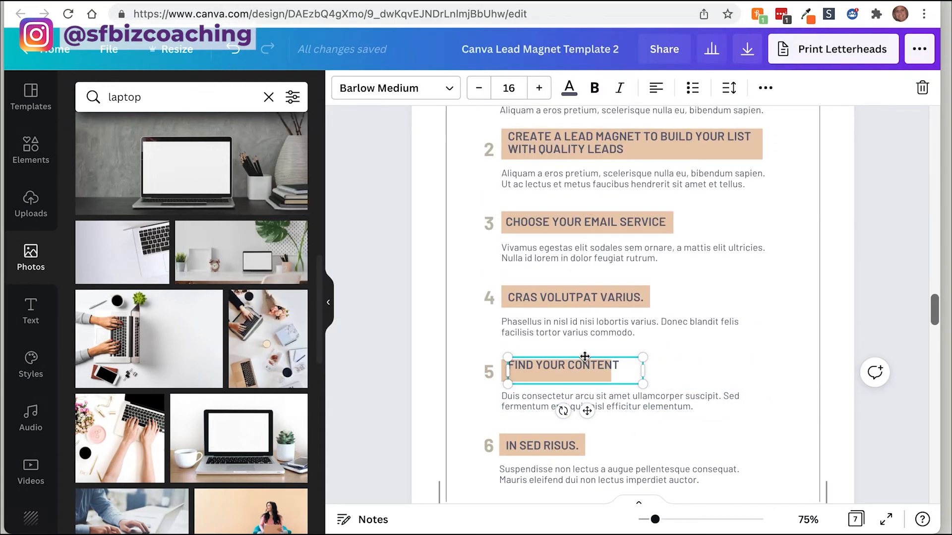
Step: Replace the sixth tip's title with "CRAFT AN IRRESISTIBLE SUBJECT LINE" and widen its bar to fit
scroll(560, 346, "down", 3)
left_click(562, 340)
triple_click(561, 340)
type("CRAFT AN IRRESISTIBLE SUBJECT LINE")
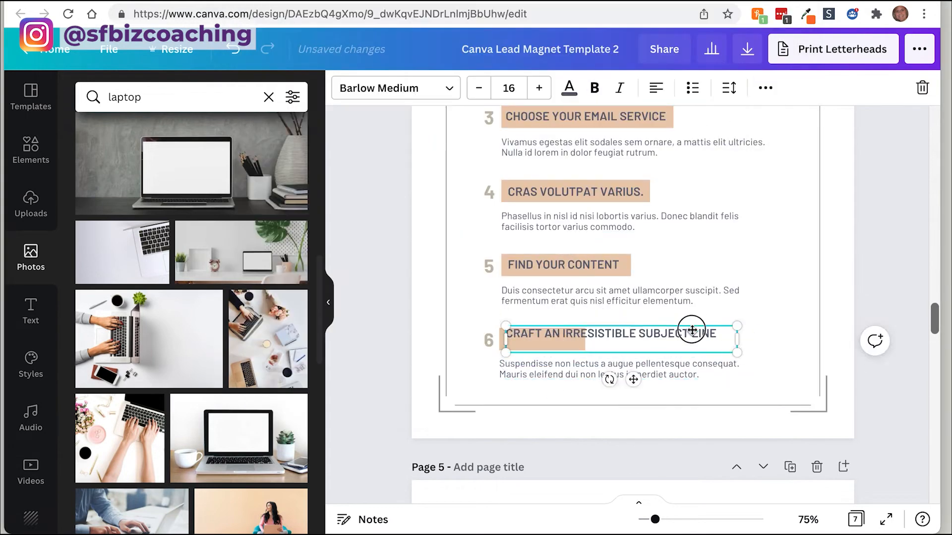
Step: Copy "Setup Your Template" from Step #6 of the 9 SIMPLE STEPS list in the notes and return to Canva
scroll(721, 341, "down", 5)
left_click(722, 341)
scroll(670, 280, "up", 3)
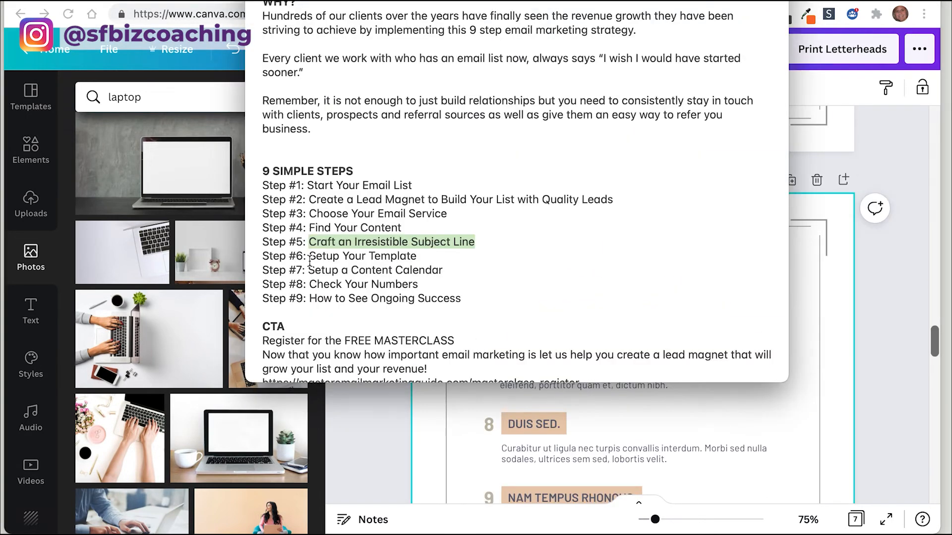
key("super+Tab")
left_click_drag(435, 252, 570, 253)
key("super+Tab")
Step: Put the "FIND YOUR CONTENT" title and its bar at the fourth tip, clearing the title from the fifth tip
scroll(789, 258, "up", 2)
triple_click(574, 270)
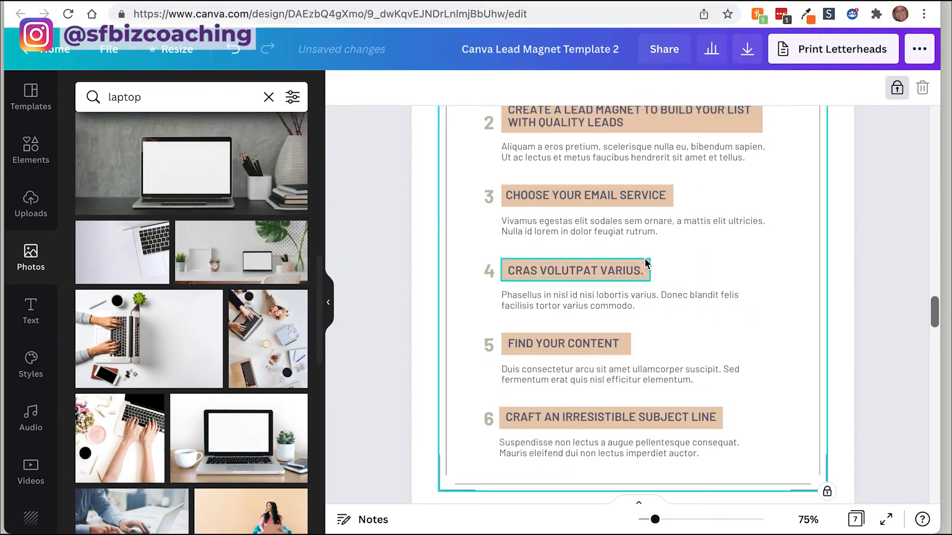
type("FIND YOUR CONTENT")
left_click(564, 343)
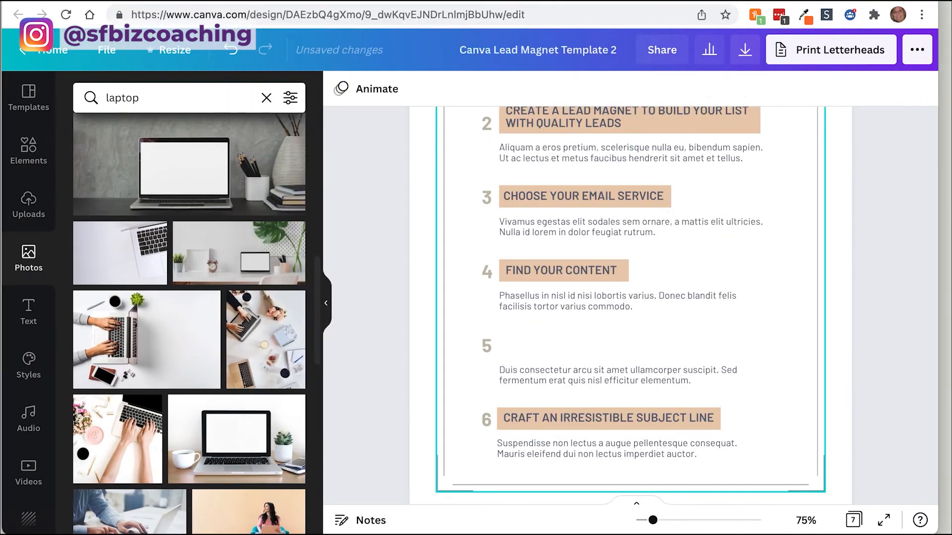
Step: Move the "CRAFT AN IRRESISTIBLE SUBJECT LINE" title and bar to the fifth tip, and title the sixth tip "SETUP YOUR TEMPLATE"
left_click_drag(511, 333, 558, 273)
left_click_drag(614, 286, 603, 332)
scroll(604, 332, "down", 2)
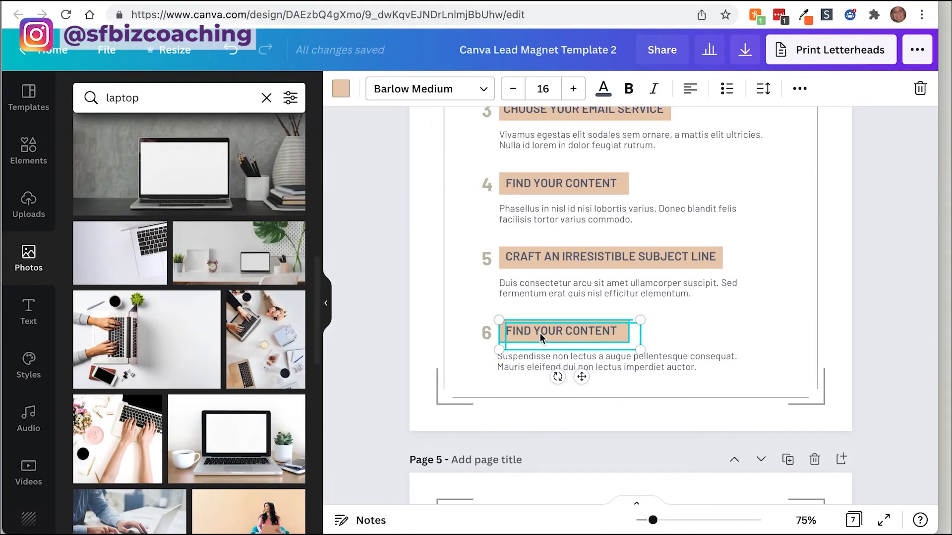
type("SETUP YOUR TEMPLATE")
Step: Retitle tips 7 to 9 on page 5 "SETUP A CONTENT CALENDAR", "CHECK YOUR NUMBERS" and "HOW TO SEE ONGOING SUCCESS", widening their bars to fit
scroll(629, 298, "down", 5)
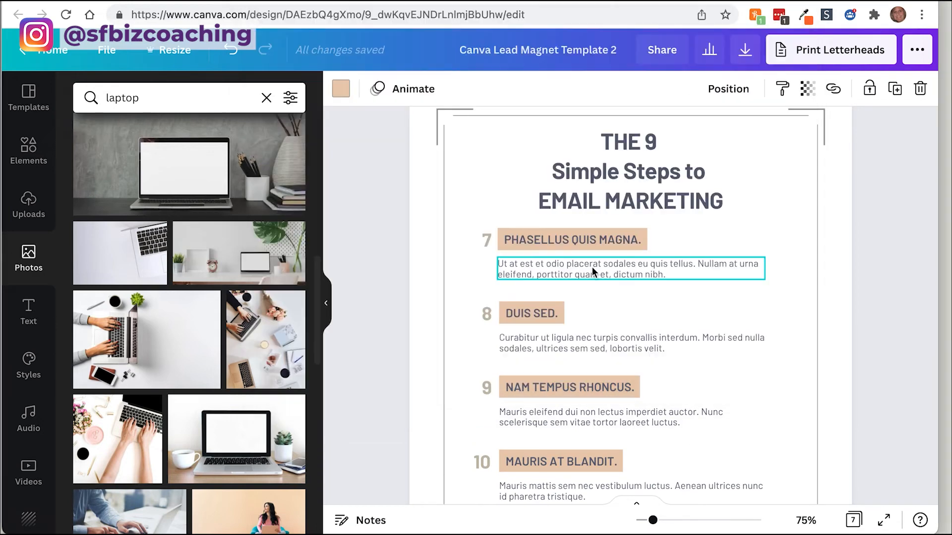
triple_click(572, 239)
type("SETUP A CONTENT CALENDAR")
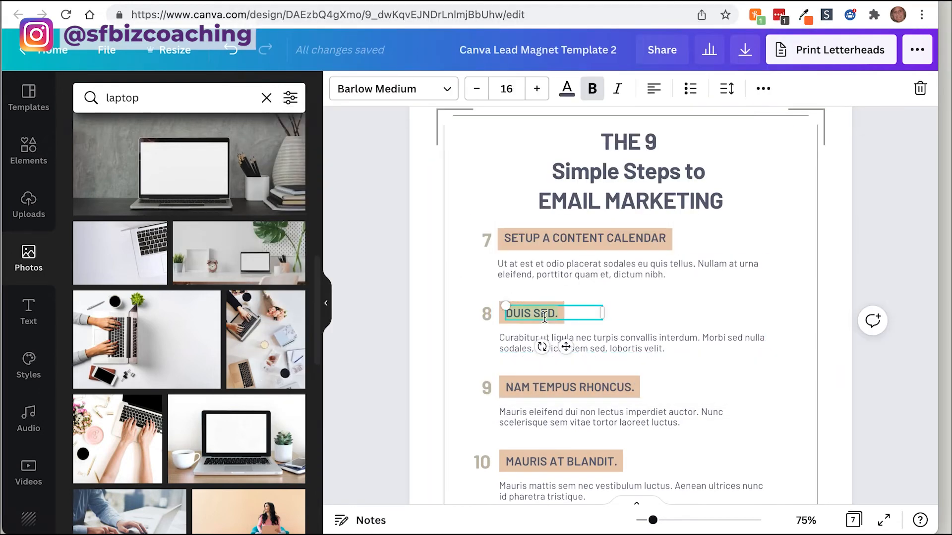
type("CHECK YOUR NUMBERS")
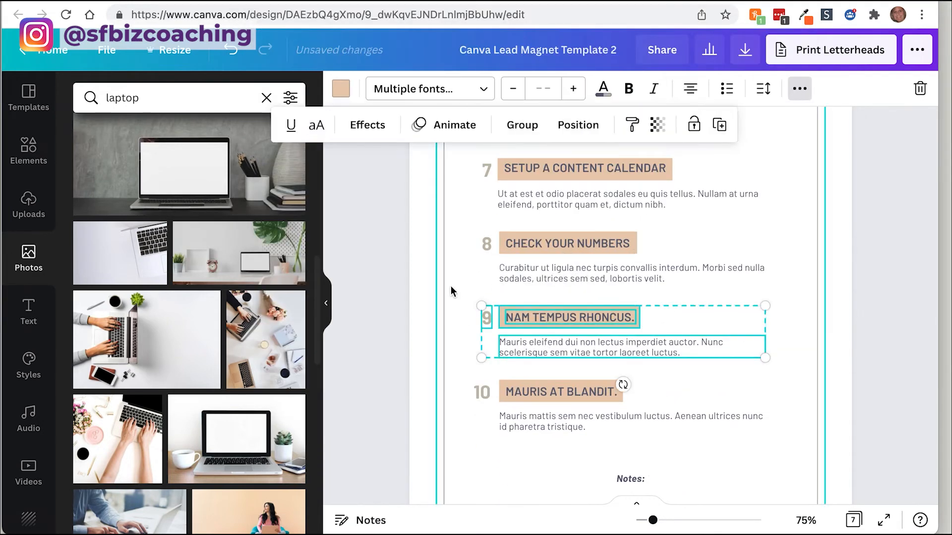
type("HOW TO SEE ONGOING SUCCESS")
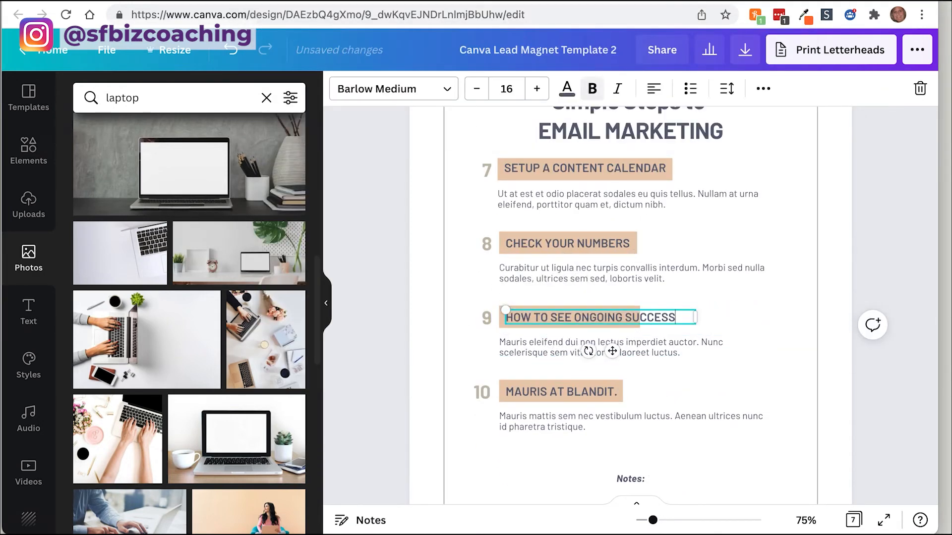
left_click(459, 345)
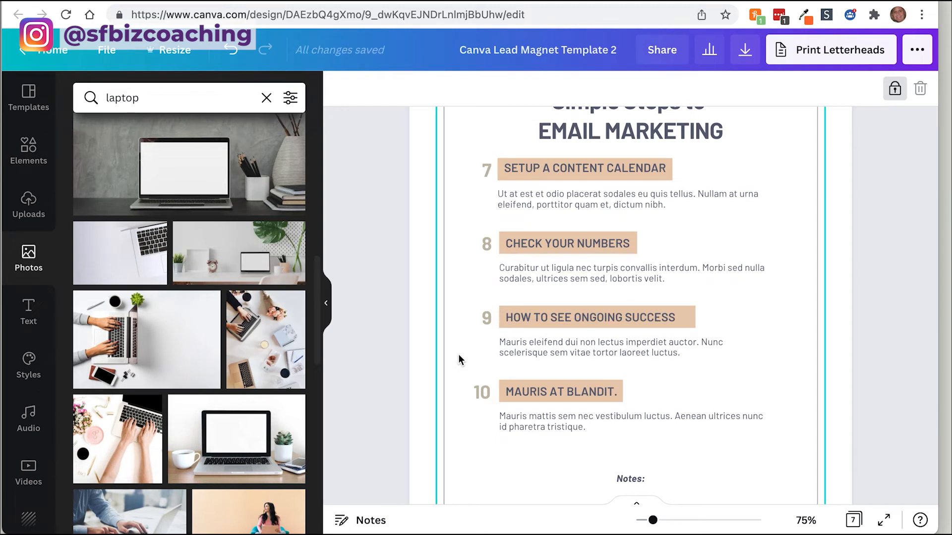
Step: Delete the whole tenth tip, including its number, title bar and description, from page 5
scroll(458, 354, "up", 1)
scroll(458, 354, "down", 3)
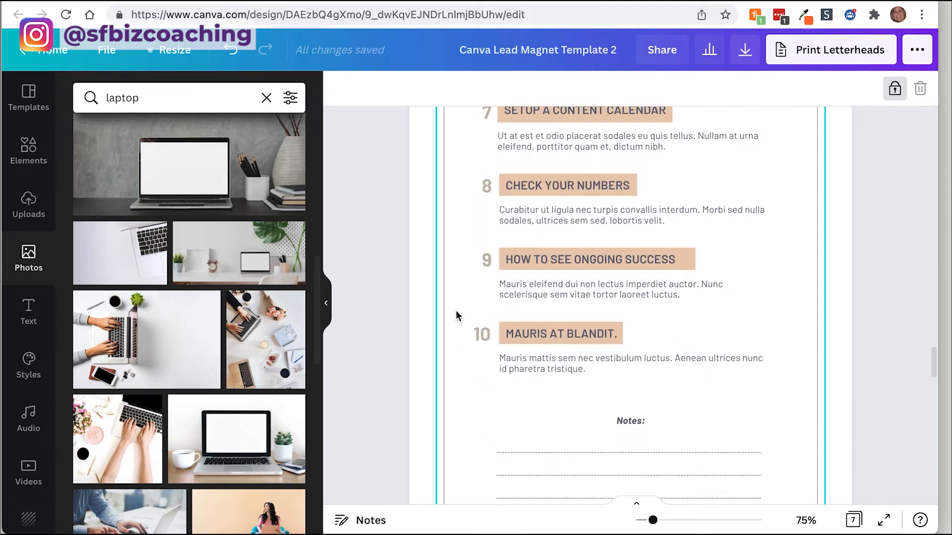
left_click_drag(455, 315, 623, 387)
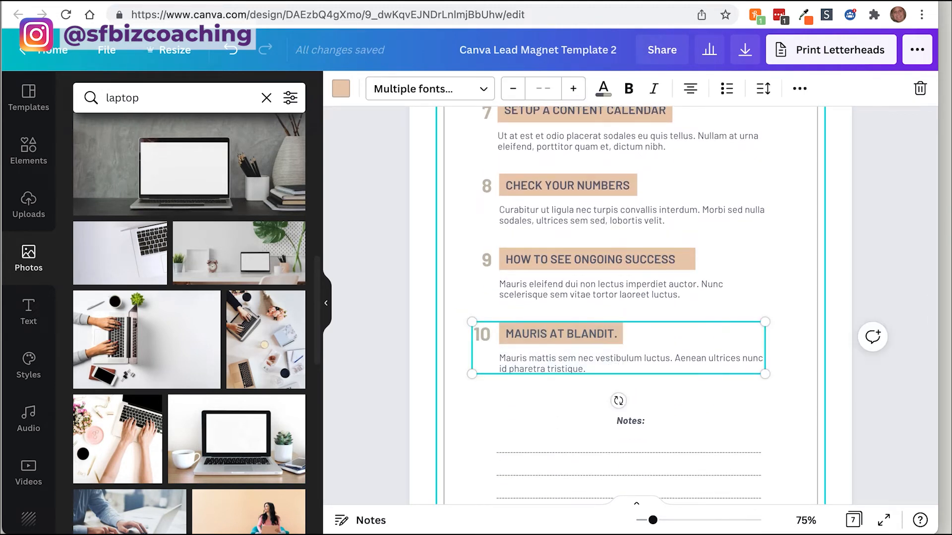
key("Delete")
Step: Move the "Notes:" heading and its four dotted lines up into the space below the ninth tip
scroll(602, 453, "down", 2)
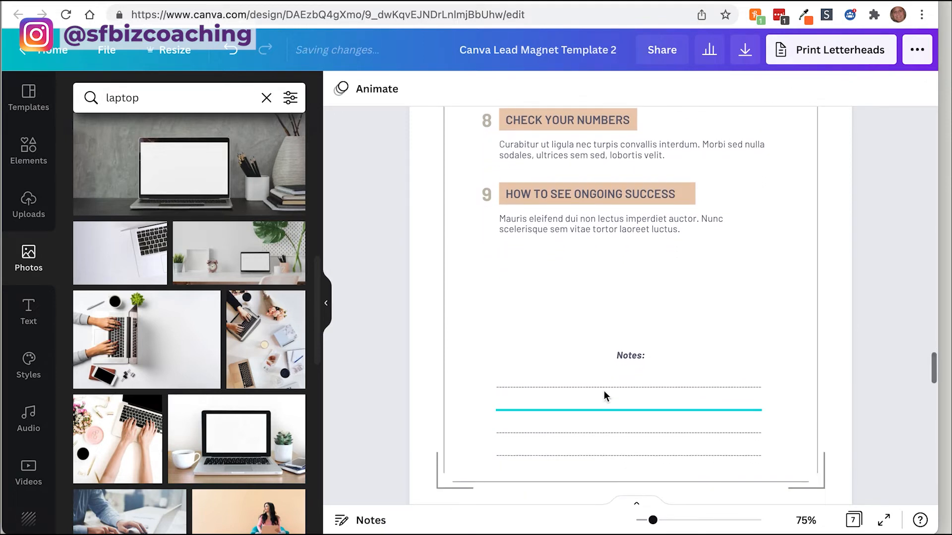
left_click_drag(479, 328, 728, 473)
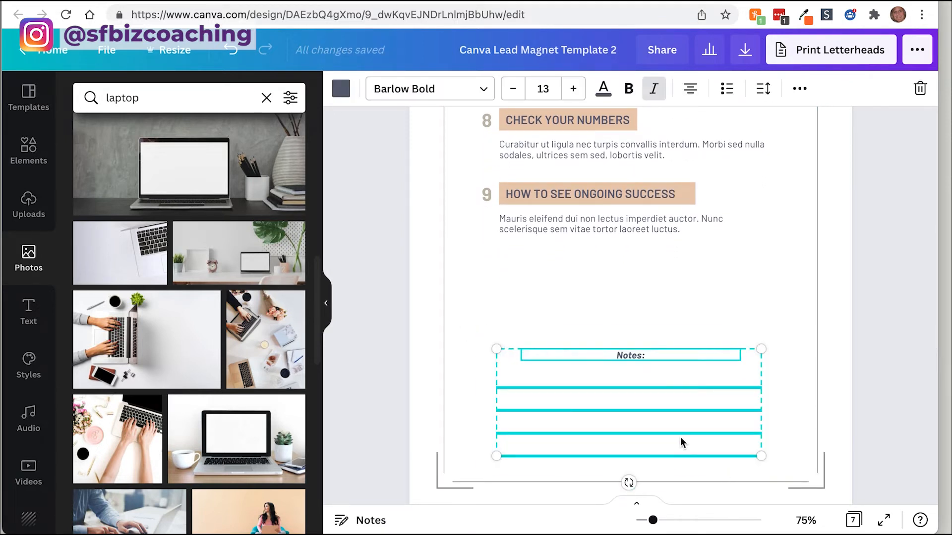
left_click_drag(680, 438, 669, 353)
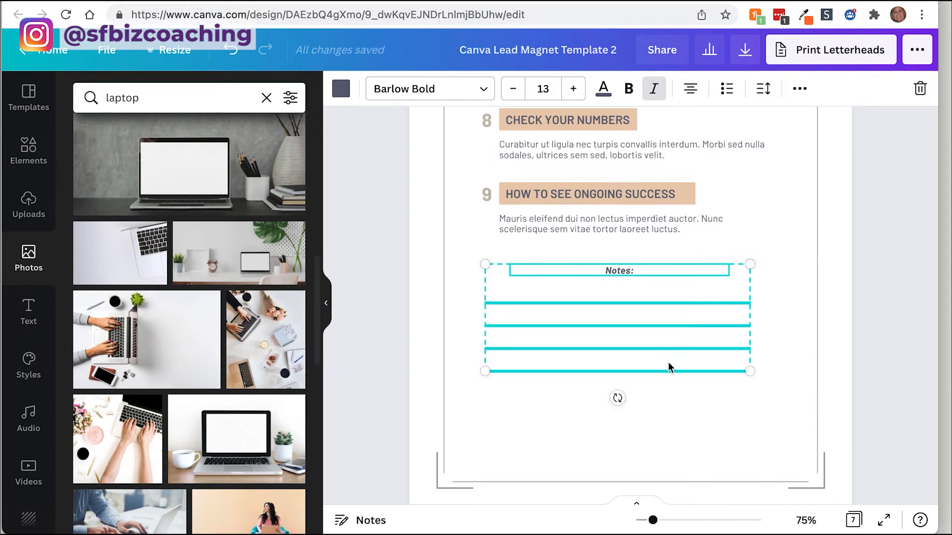
Step: Duplicate the four dotted notes lines and place the copies directly below the originals with matching spacing
left_click_drag(465, 293, 525, 381)
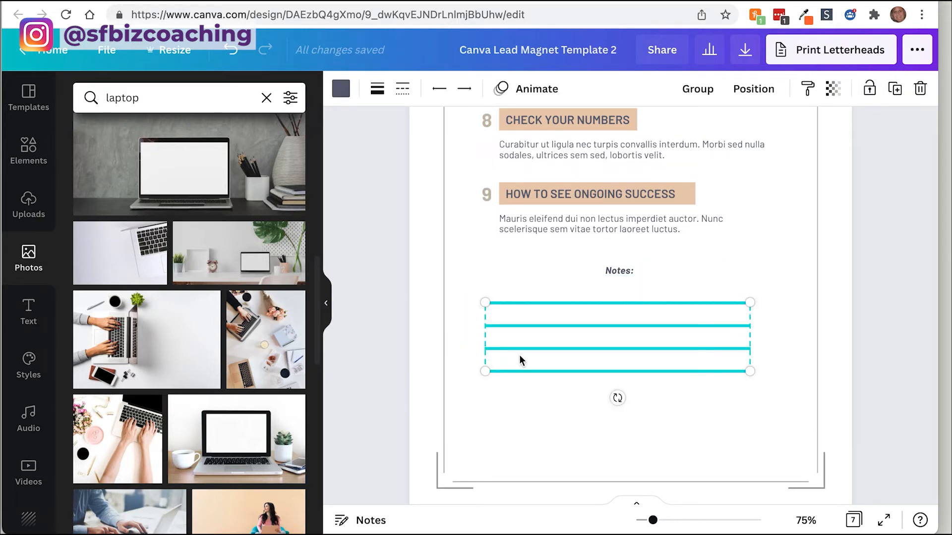
left_click(519, 355)
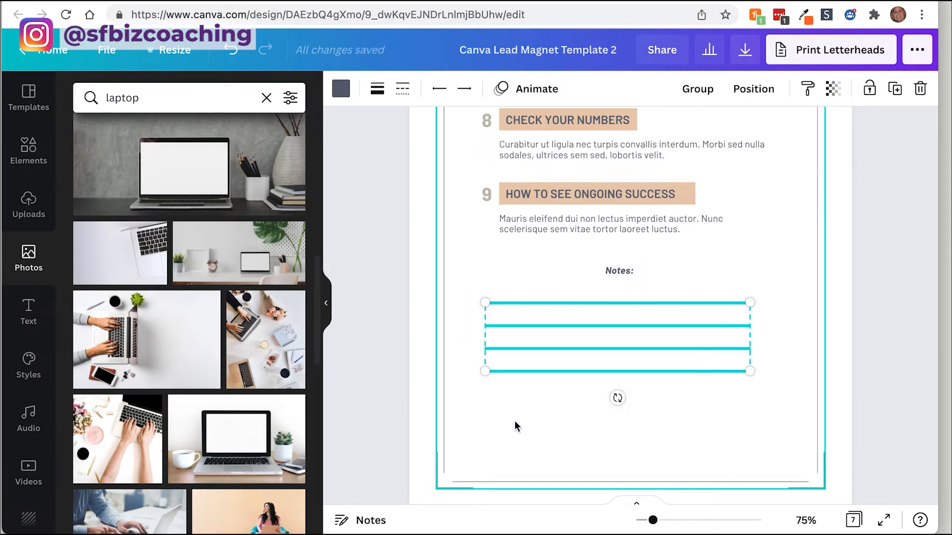
key("super+v")
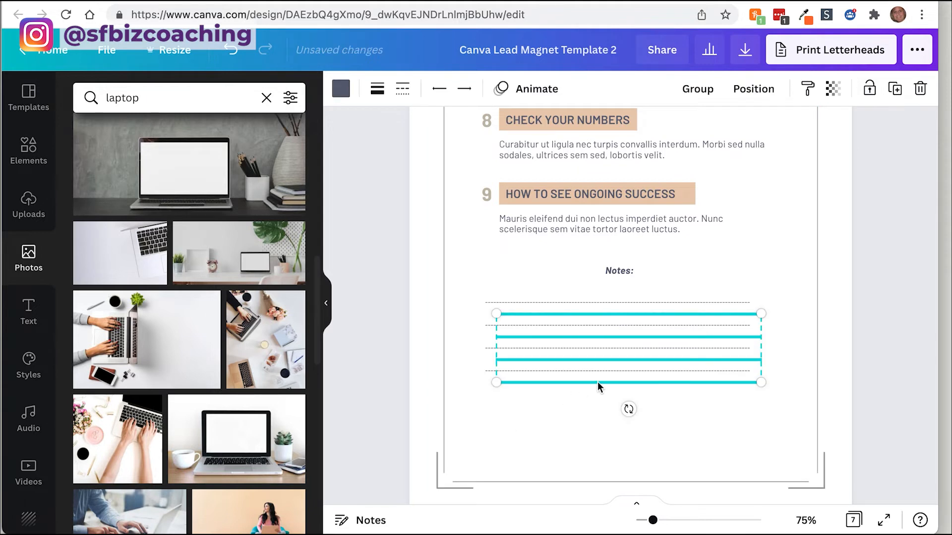
left_click_drag(590, 400, 585, 456)
left_click(789, 326)
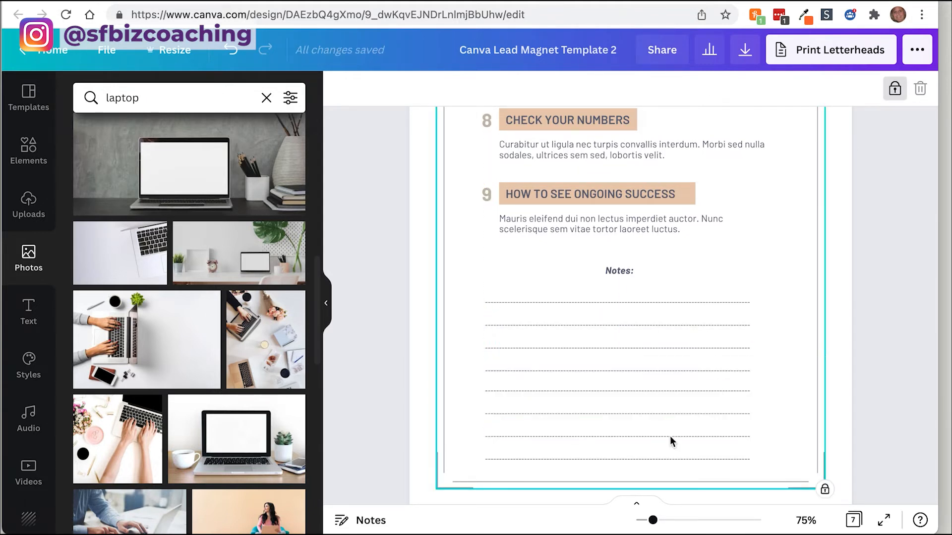
left_click_drag(499, 400, 500, 402)
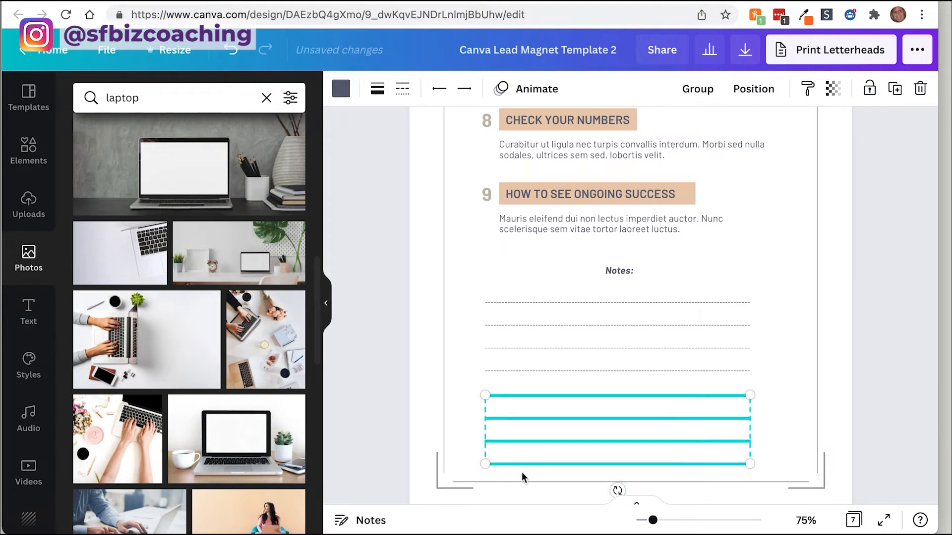
left_click(783, 251)
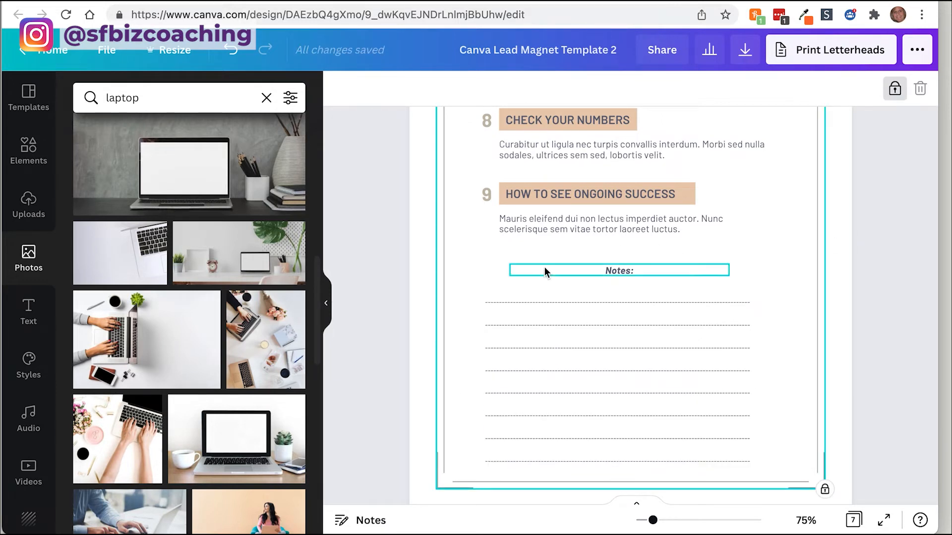
Step: Shift the "Notes:" heading and all eight dotted lines together so their left ends align with the tips' title bars and descriptions
left_click_drag(471, 288, 625, 371)
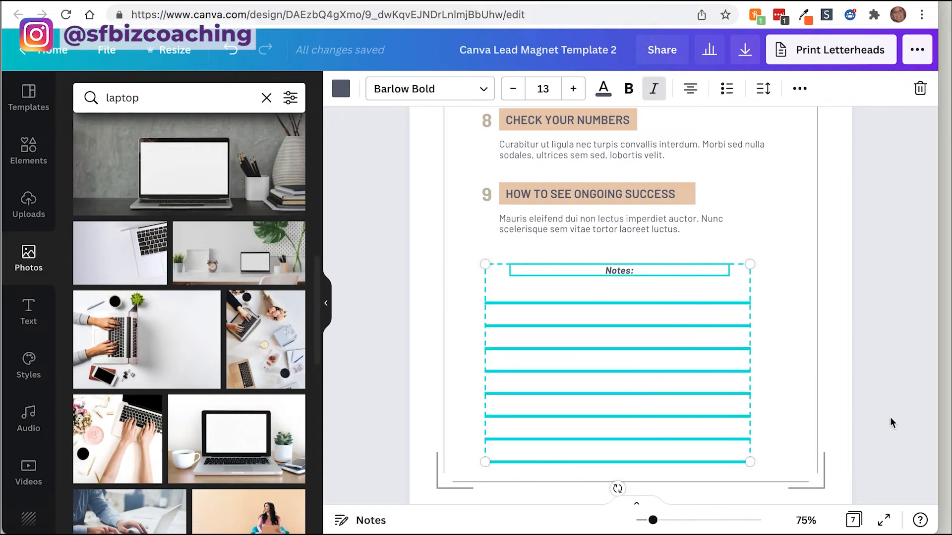
left_click(866, 431)
left_click(818, 481)
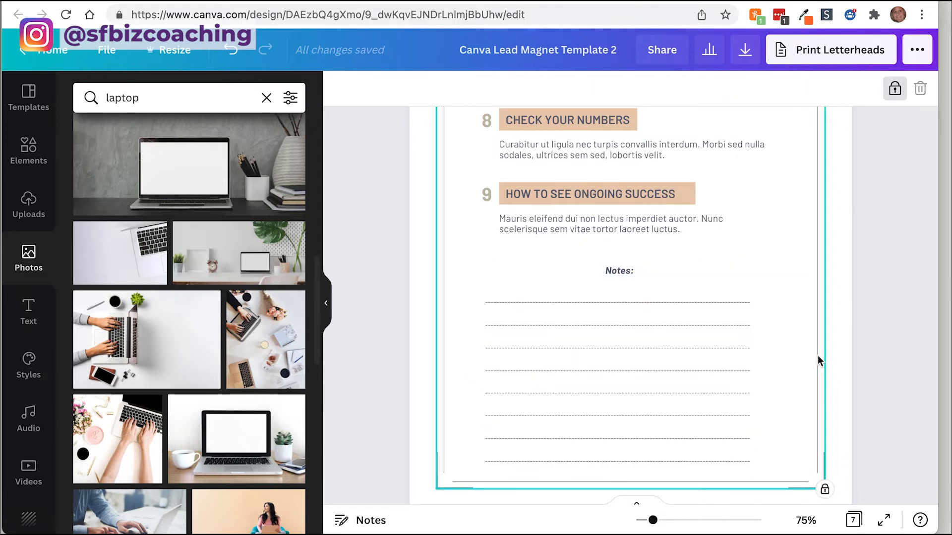
left_click_drag(469, 255, 781, 463)
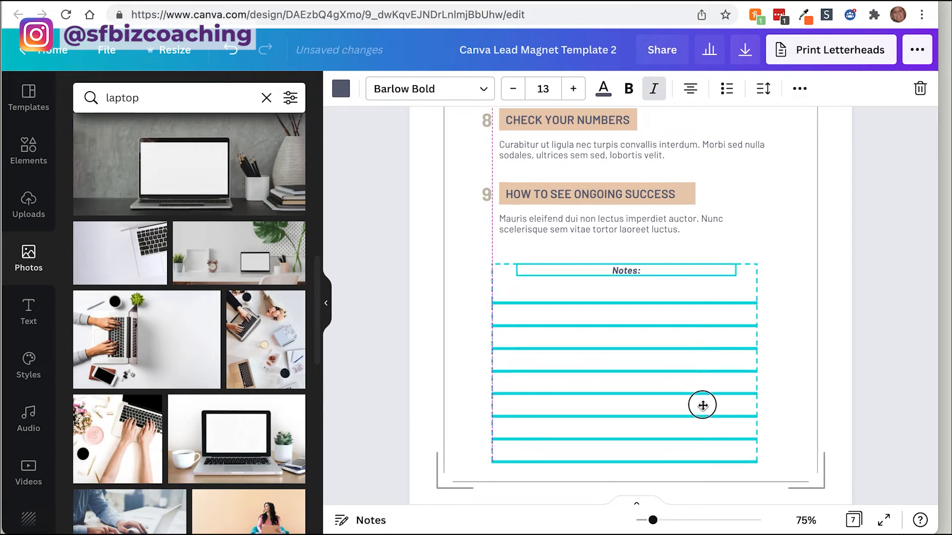
left_click_drag(703, 405, 703, 405)
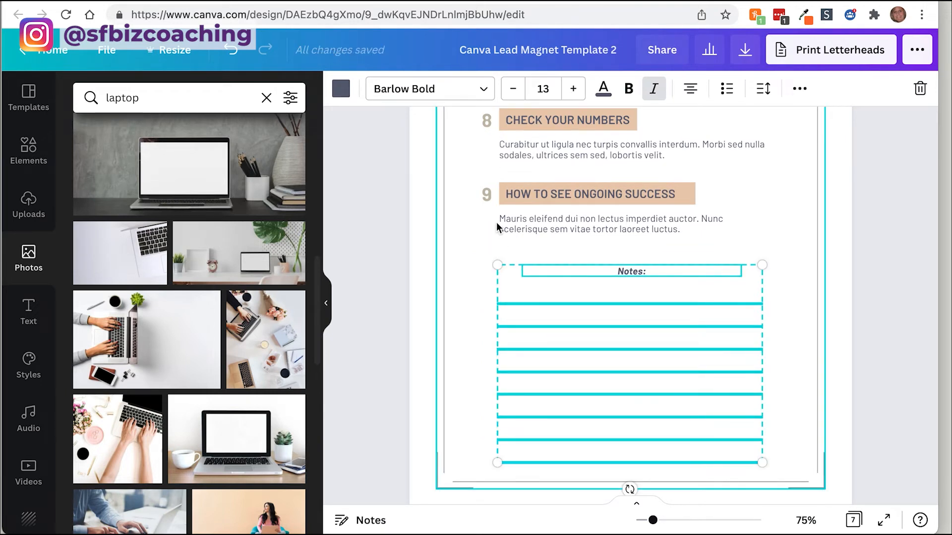
mouse_move(546, 293)
left_mouse_down()
mouse_move(525, 291)
mouse_move(545, 294)
left_mouse_up()
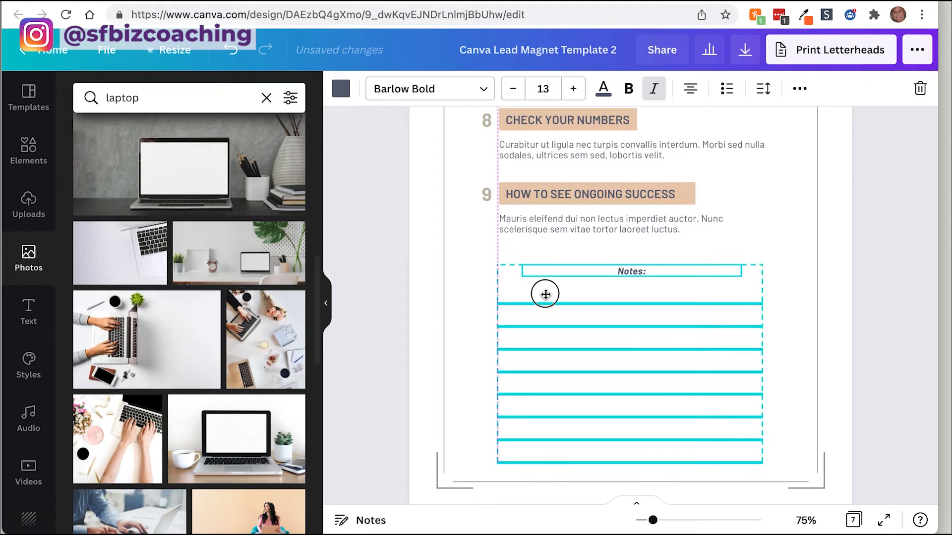
left_click(462, 304)
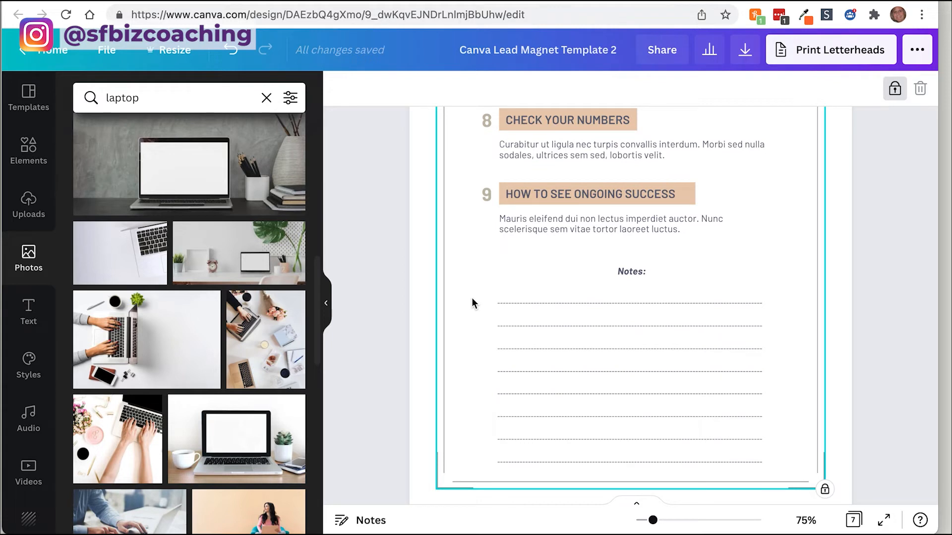
Step: Examine the document colors and brand palettes available for the ninth tip's title bar
left_click(503, 197)
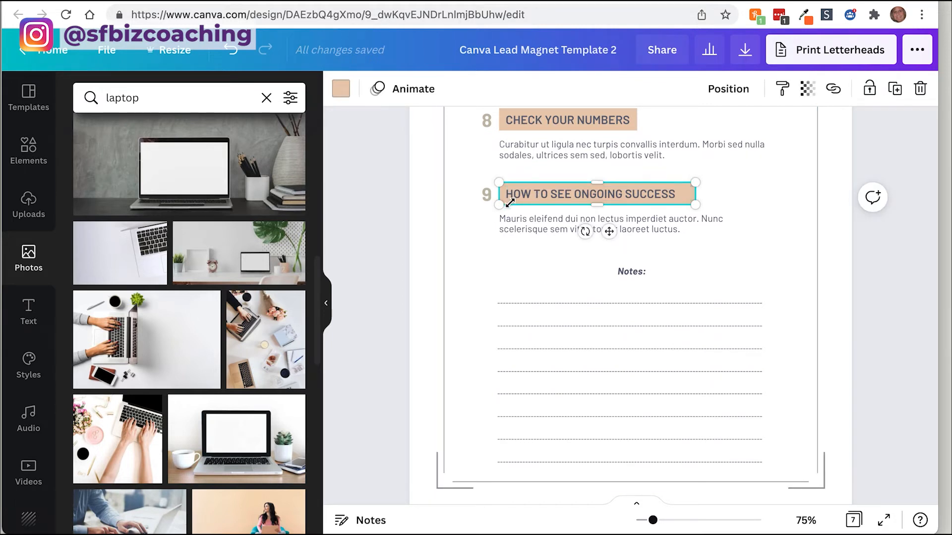
left_click(339, 89)
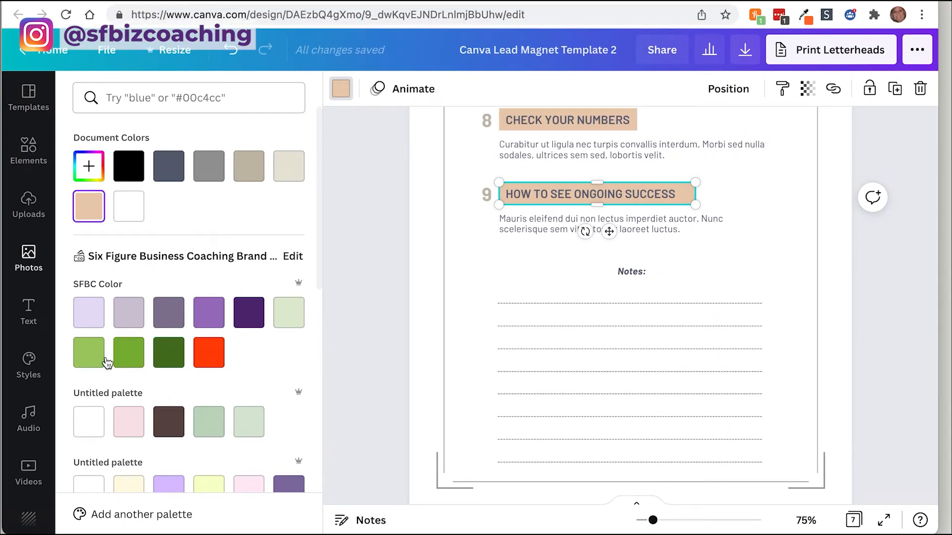
left_click(366, 231)
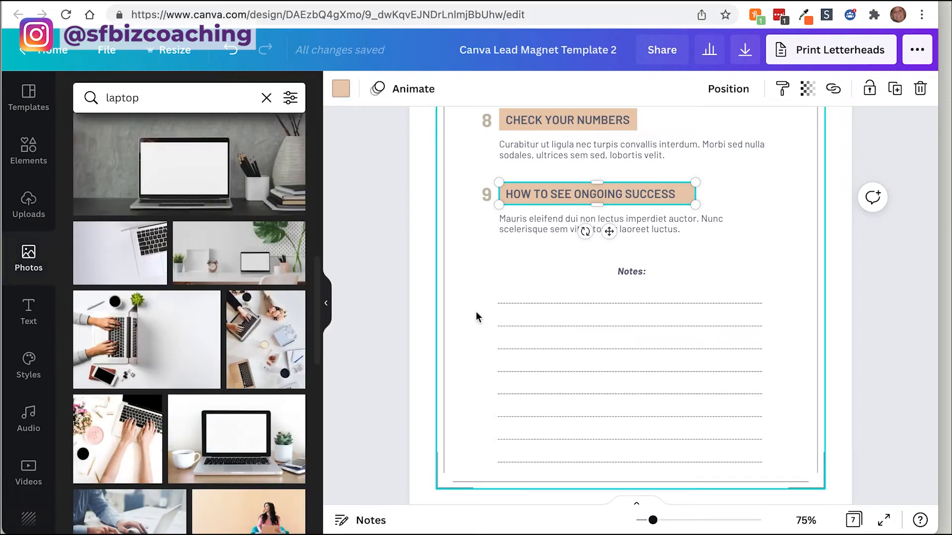
Step: Review the "Task Description" page with its checklist and blank boxes, and delete that page from the document
scroll(476, 317, "down", 8)
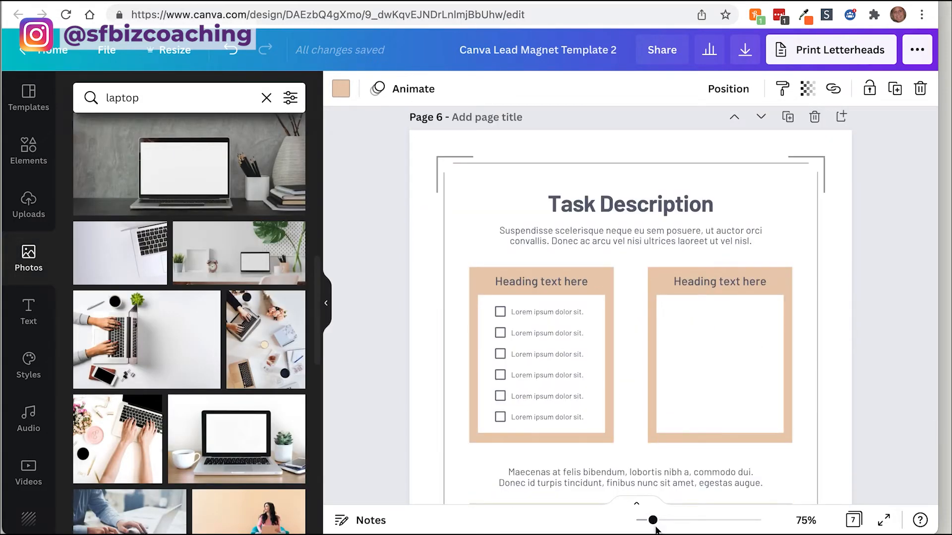
left_click_drag(653, 521, 645, 520)
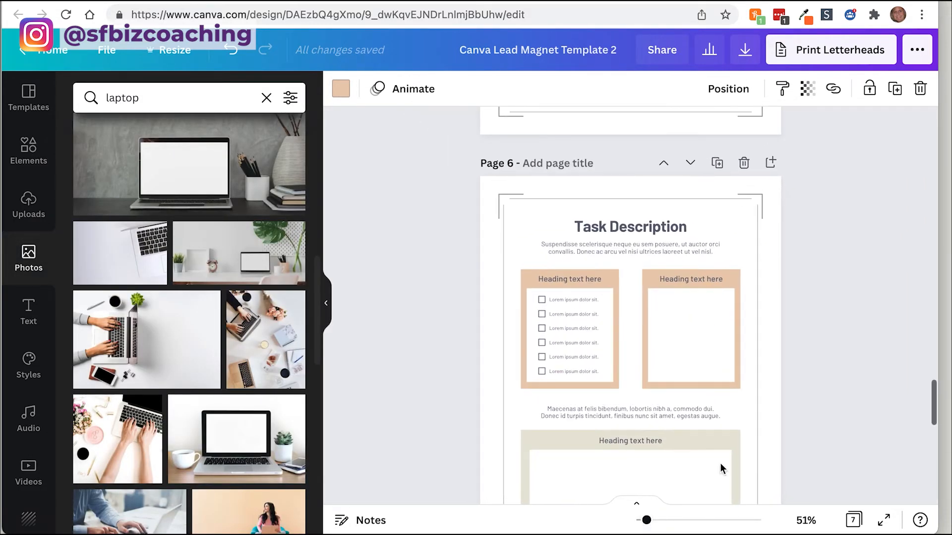
scroll(769, 430, "down", 2)
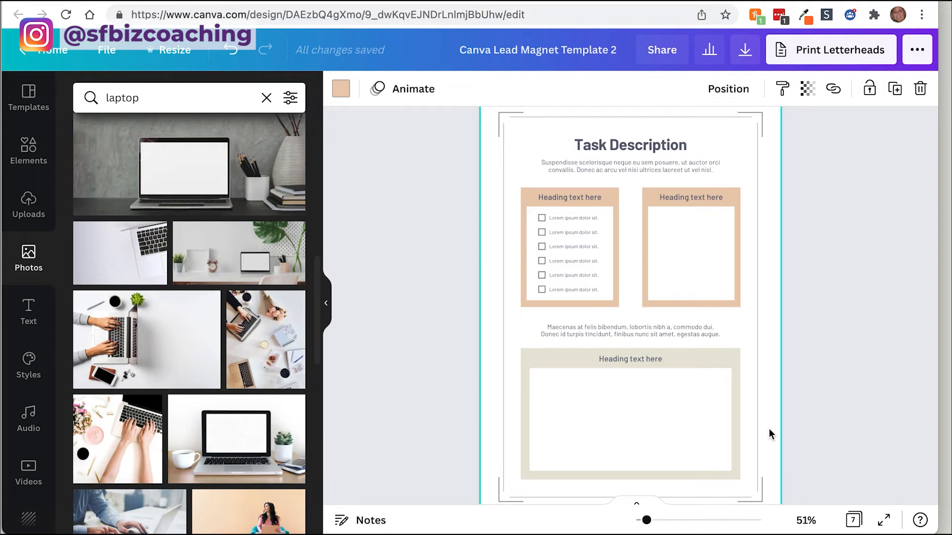
scroll(769, 430, "down", 1)
scroll(769, 429, "up", 4)
scroll(768, 429, "down", 2)
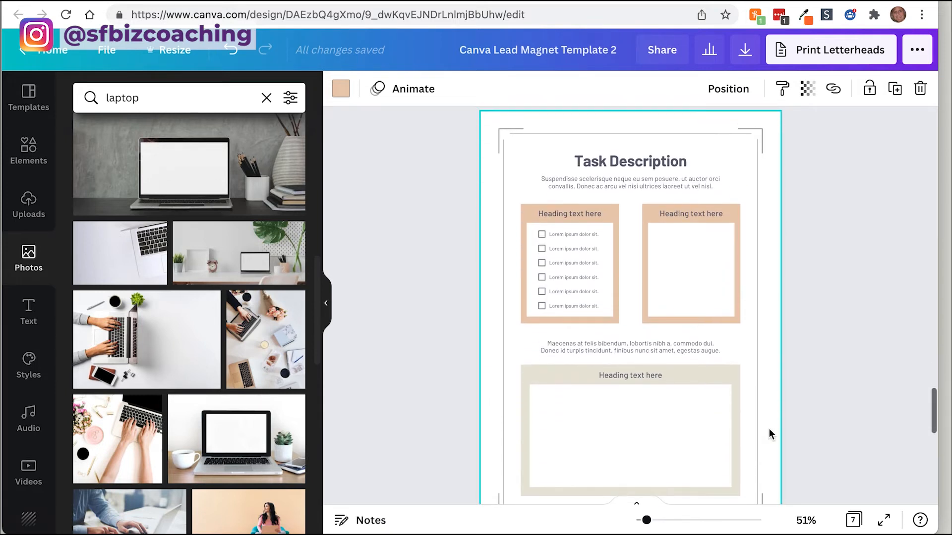
scroll(769, 429, "down", 1)
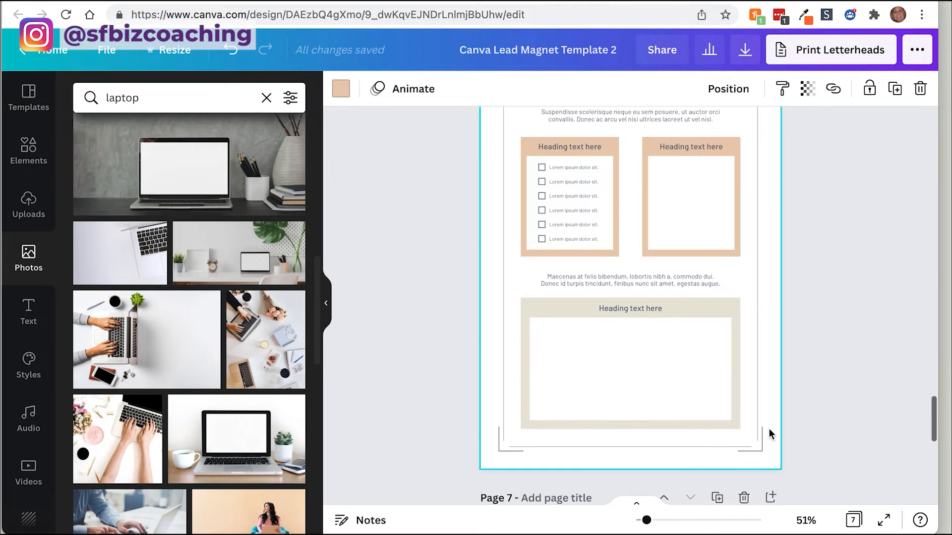
scroll(769, 429, "up", 2)
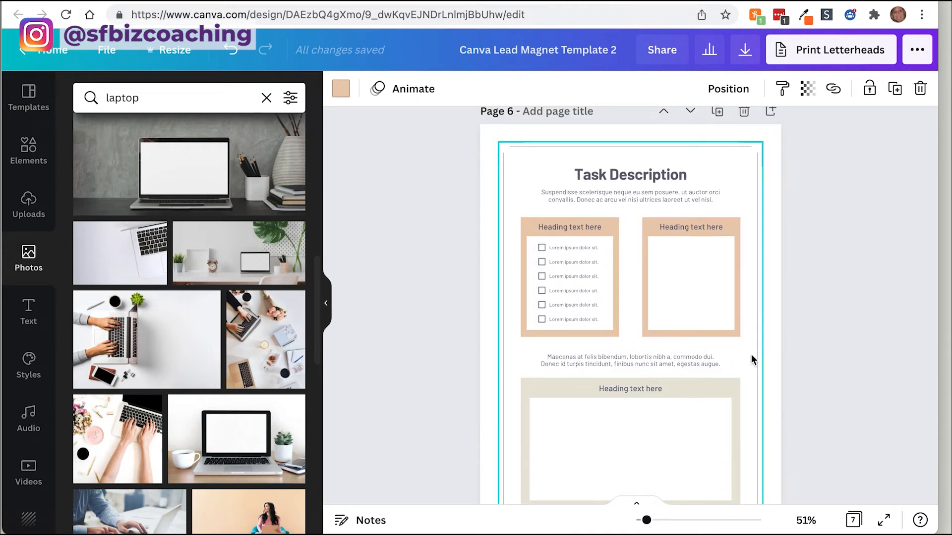
scroll(751, 355, "up", 1)
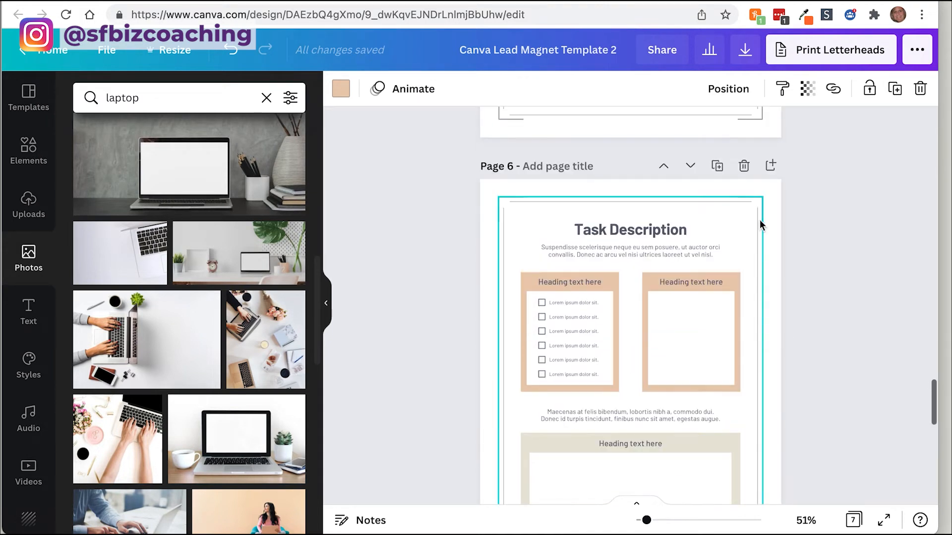
left_click(744, 168)
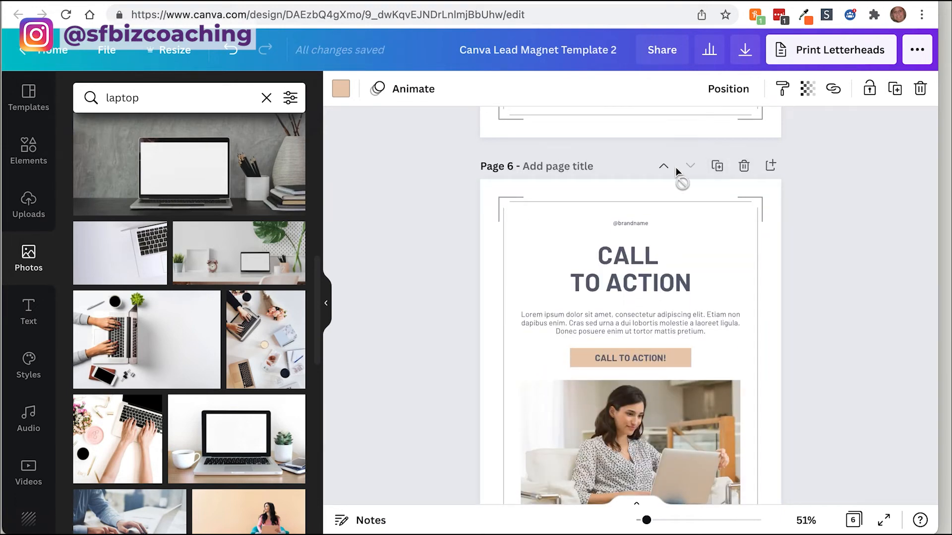
Step: Duplicate the page holding steps 7 to 9 and its notes area, and delete the copy
scroll(675, 168, "up", 10)
scroll(676, 171, "down", 2)
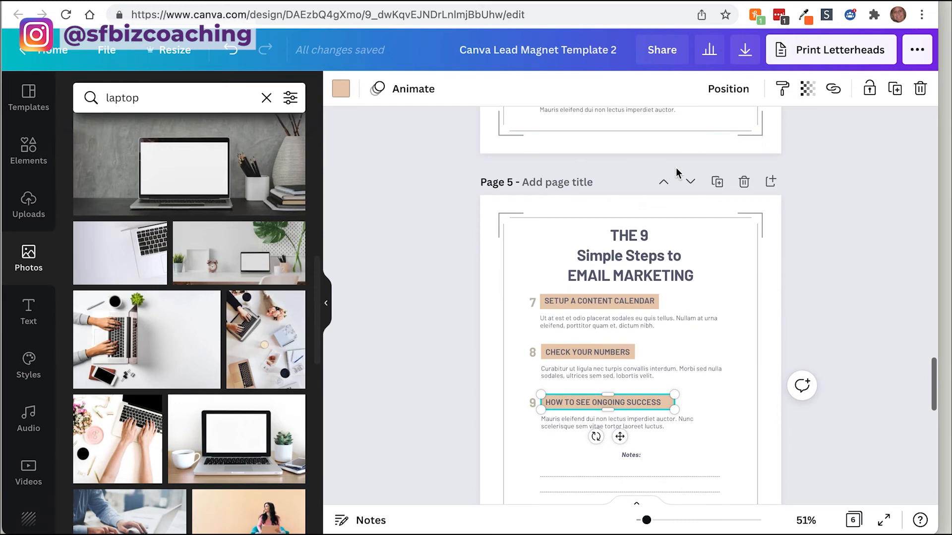
left_click(717, 182)
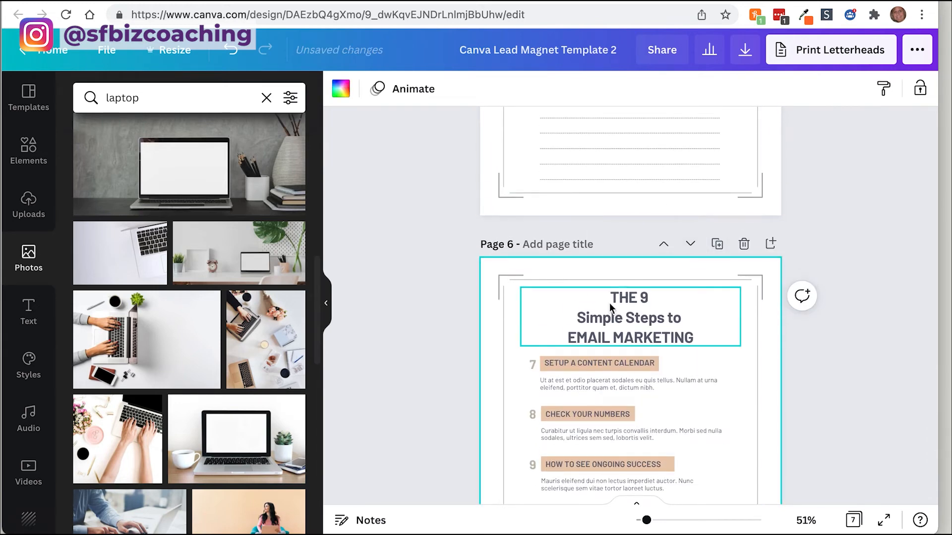
scroll(637, 414, "down", 2)
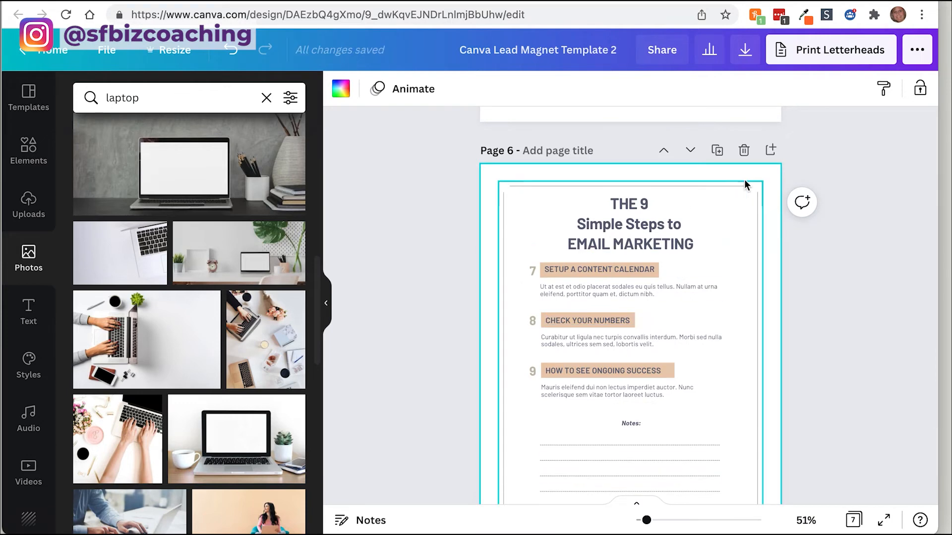
left_click(744, 150)
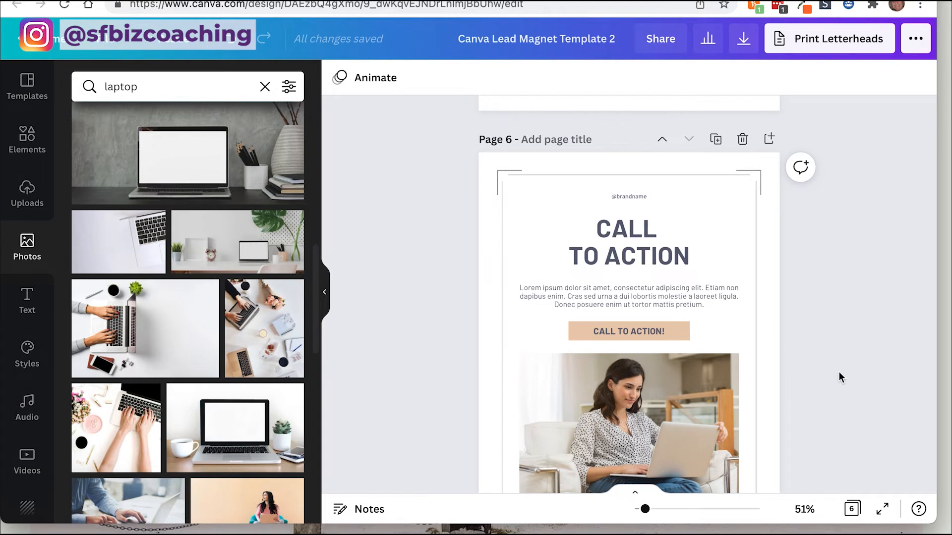
Step: Replace the "CALL TO ACTION" heading on the last page with "Register for the FREE MASTERCLASS" copied from the text notes
scroll(839, 376, "down", 2)
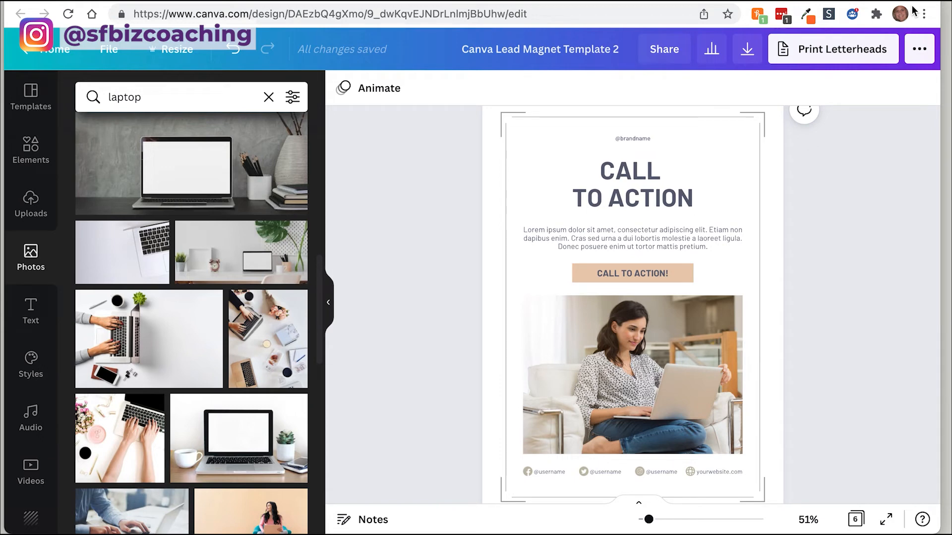
key("super+Tab")
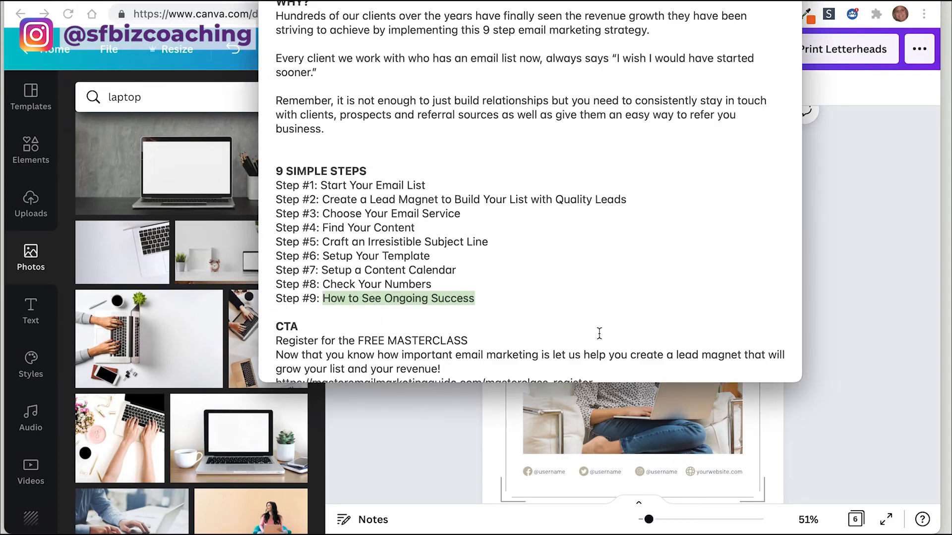
scroll(599, 334, "down", 2)
left_click_drag(276, 310, 470, 310)
key("super+c")
key("super+Tab")
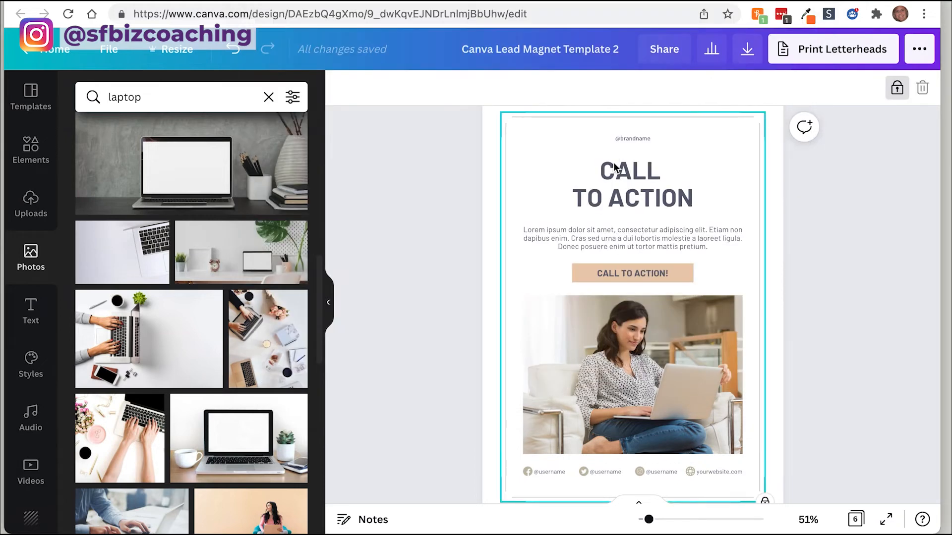
triple_click(656, 185)
key("super+v")
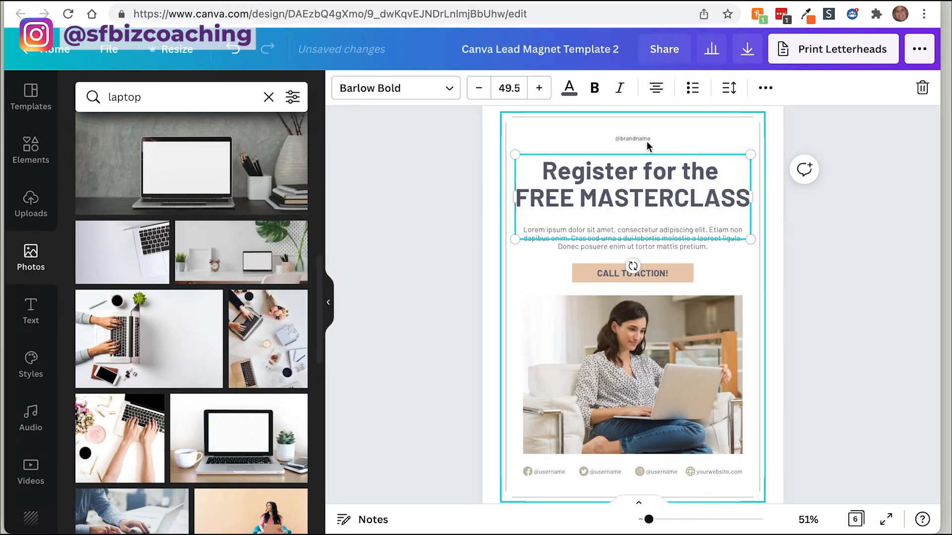
left_click(637, 138)
left_click(637, 137)
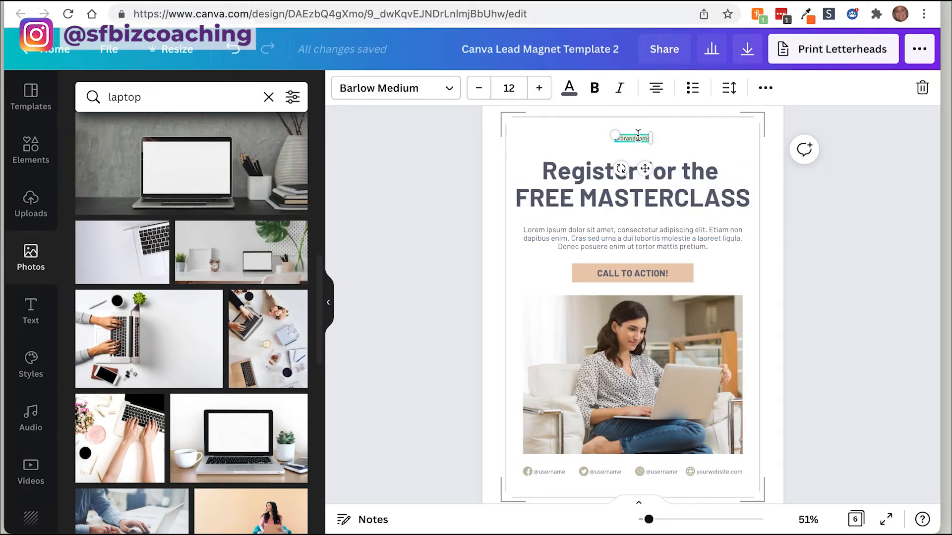
type("@sfbizcoaching")
left_click(631, 218)
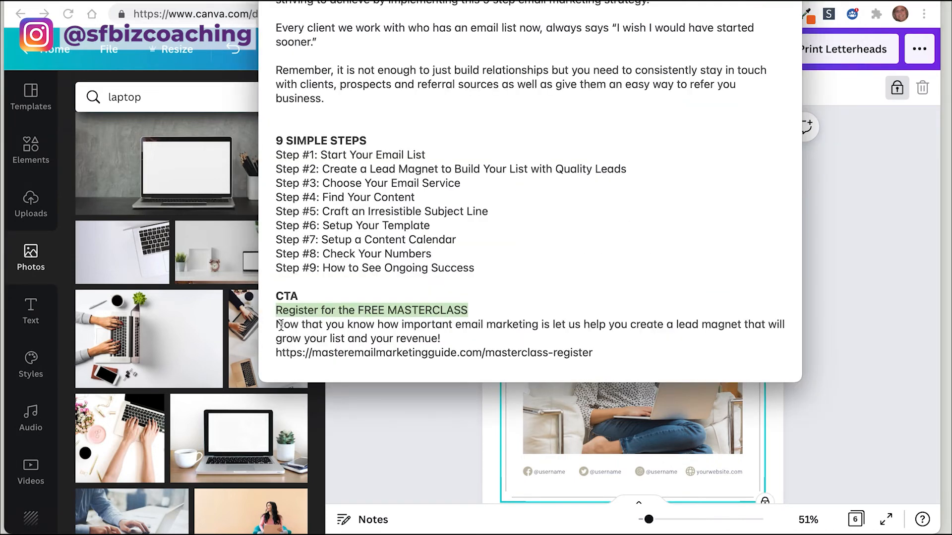
Step: Replace the placeholder paragraph below the masterclass heading with the notes' sentence starting "Now that you know how important email marketing is"
left_click_drag(278, 325, 448, 336)
key("super+Tab")
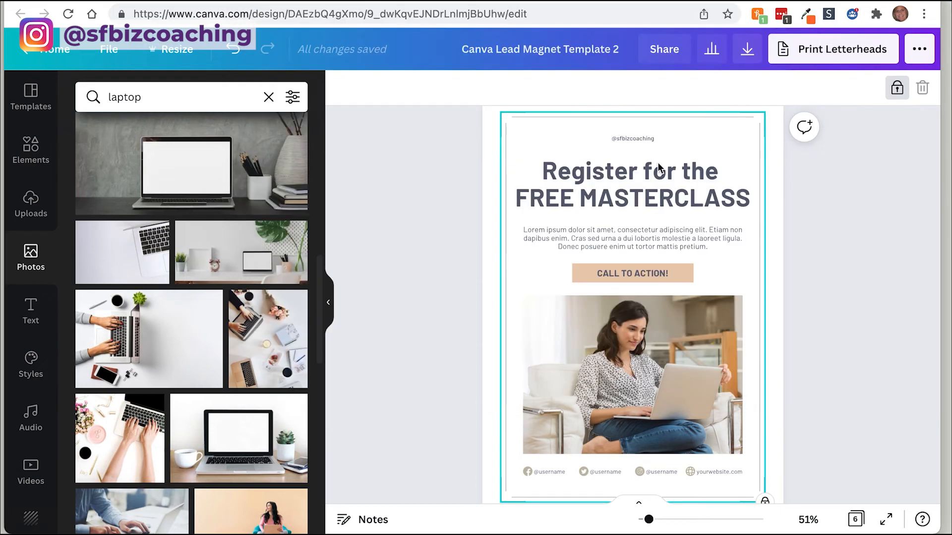
double_click(616, 229)
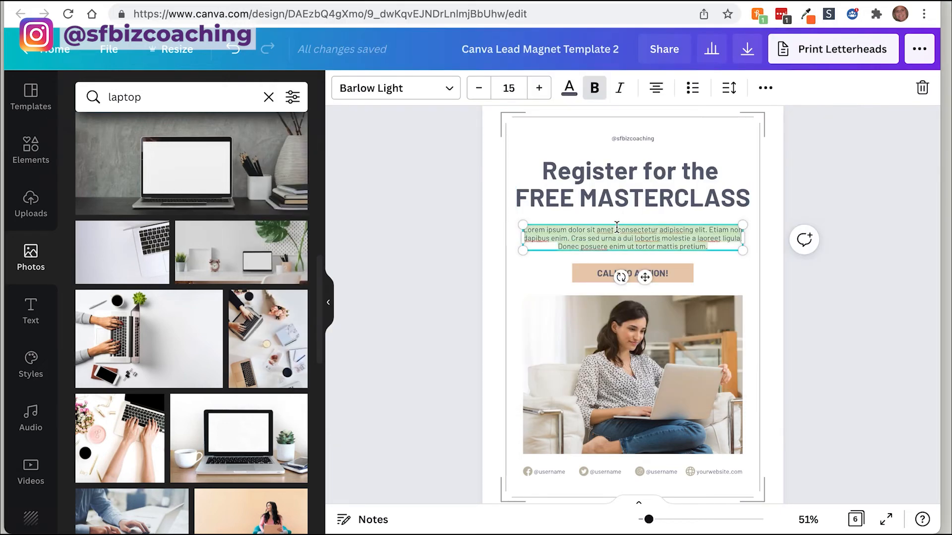
key("ctrl+v")
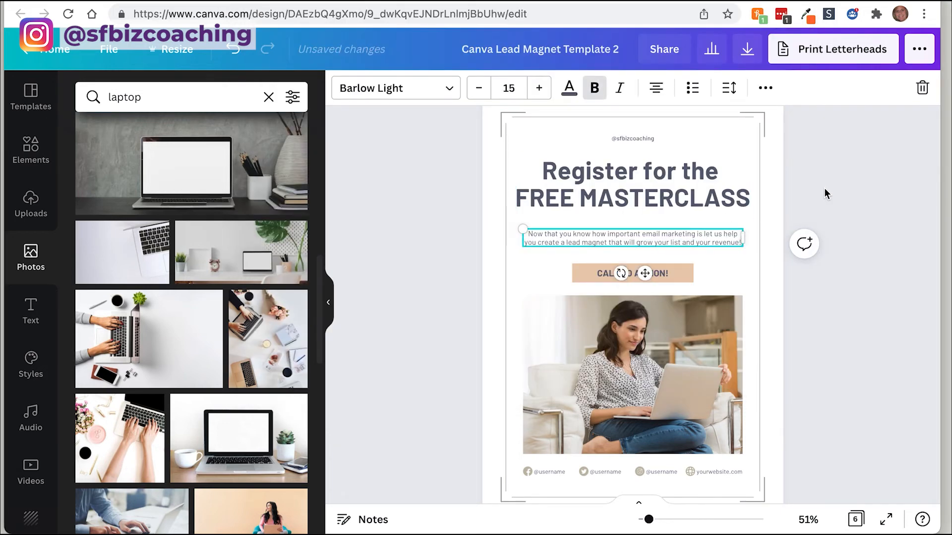
left_click(825, 193)
key("super+Tab")
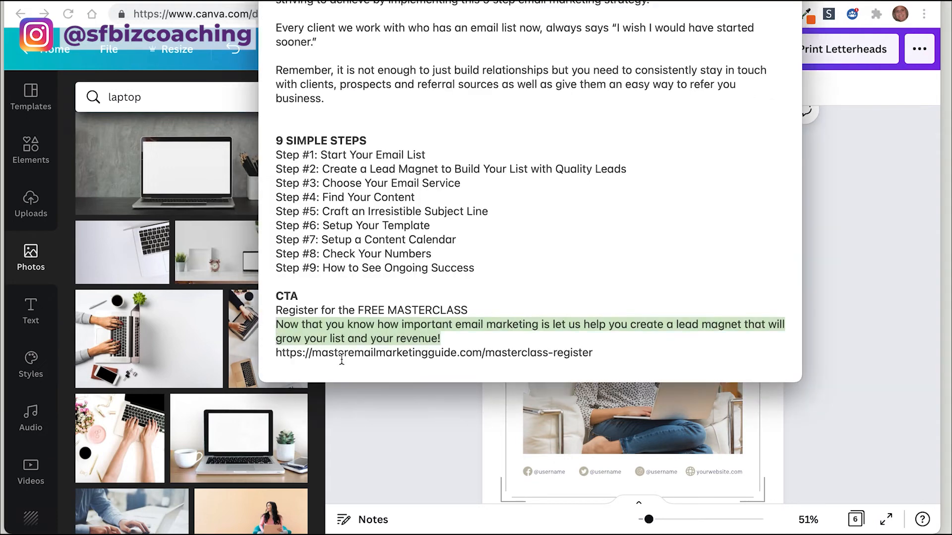
left_click(275, 353)
left_click_drag(276, 353, 578, 355)
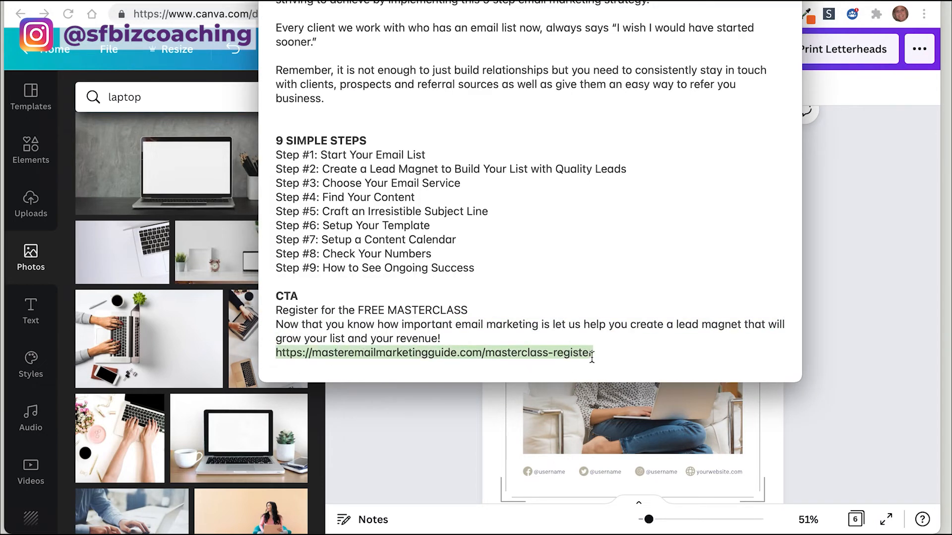
left_click(880, 318)
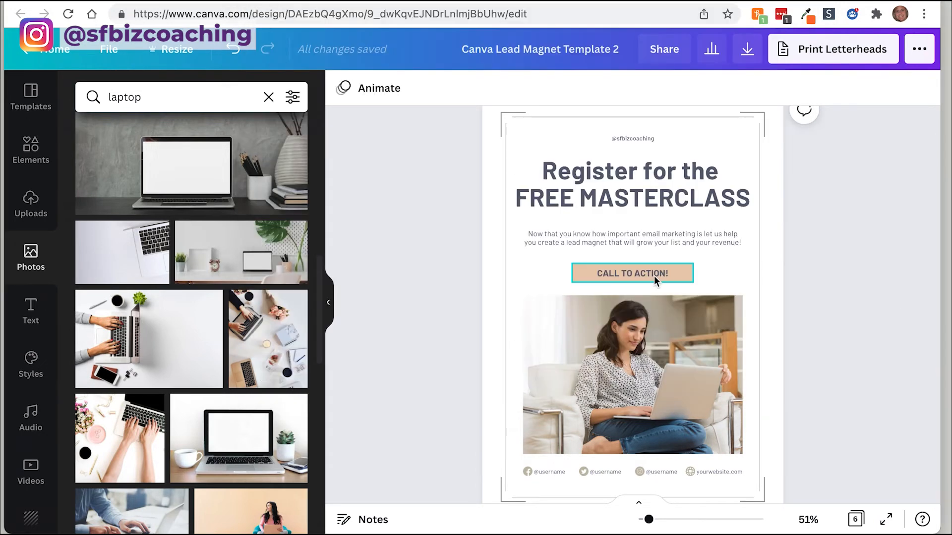
left_click(653, 275)
left_click(760, 89)
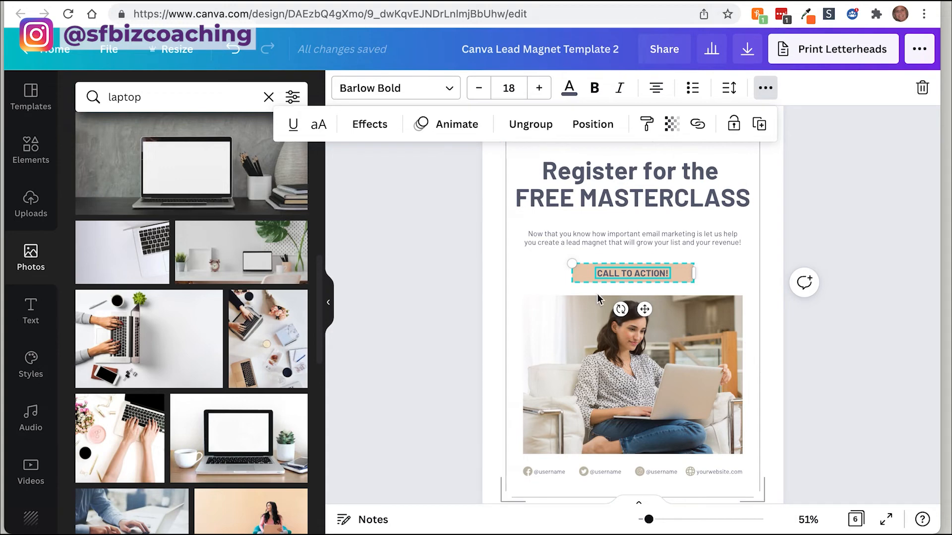
left_click(697, 124)
key("ctrl+v")
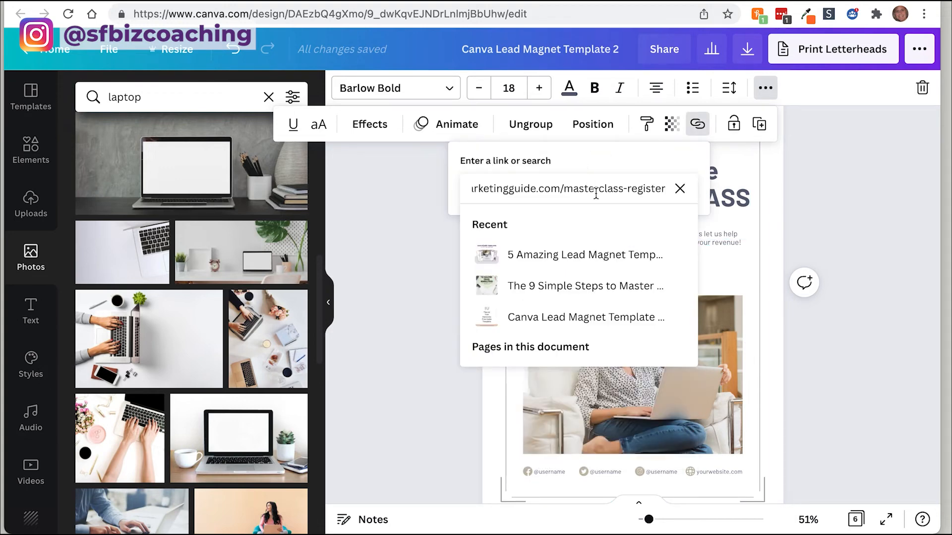
key("Return")
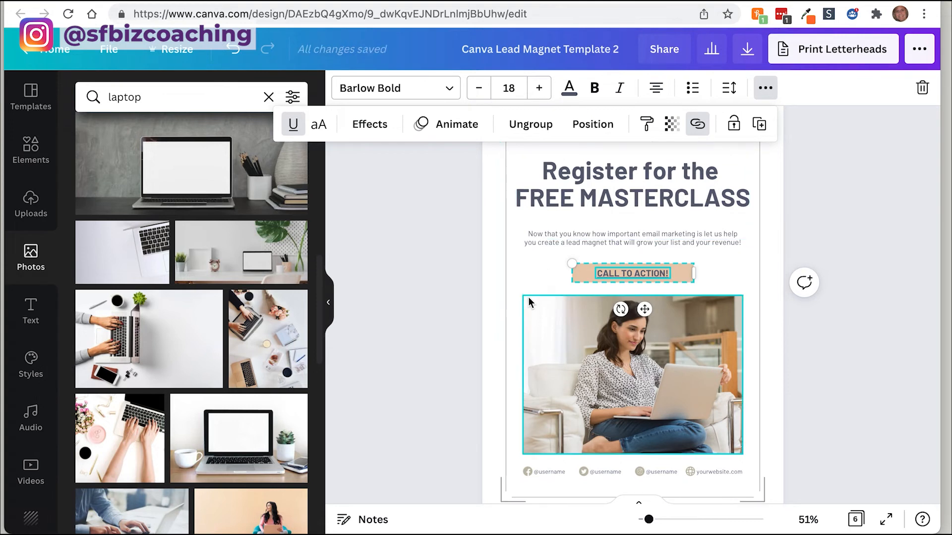
Step: Examine the replacement photo options for the last page and the social handle and website placeholders below its photo
left_click(581, 343)
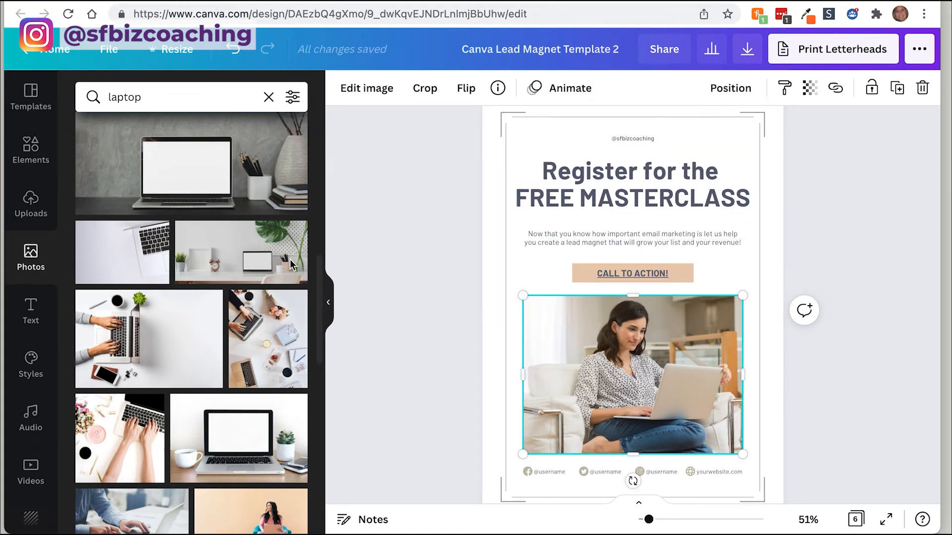
left_click(270, 98)
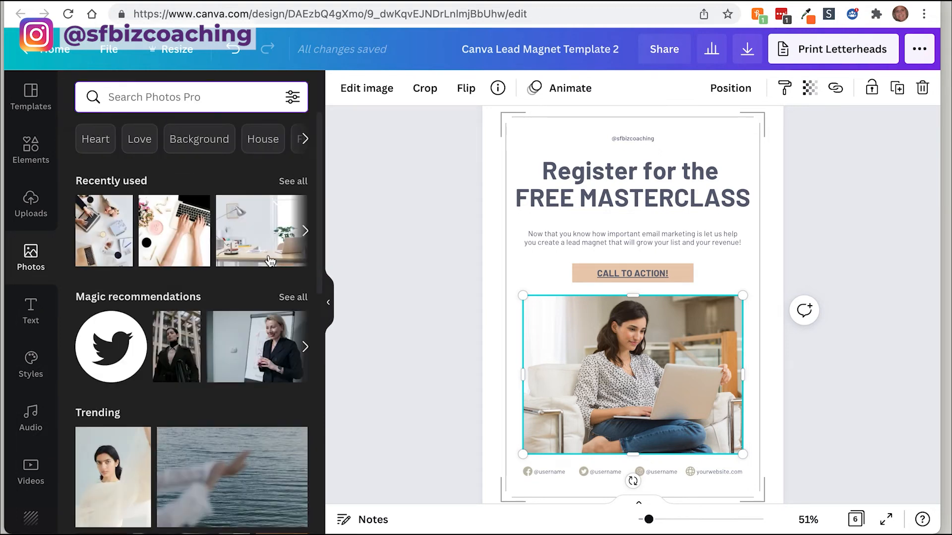
scroll(525, 421, "down", 2)
left_click(549, 387)
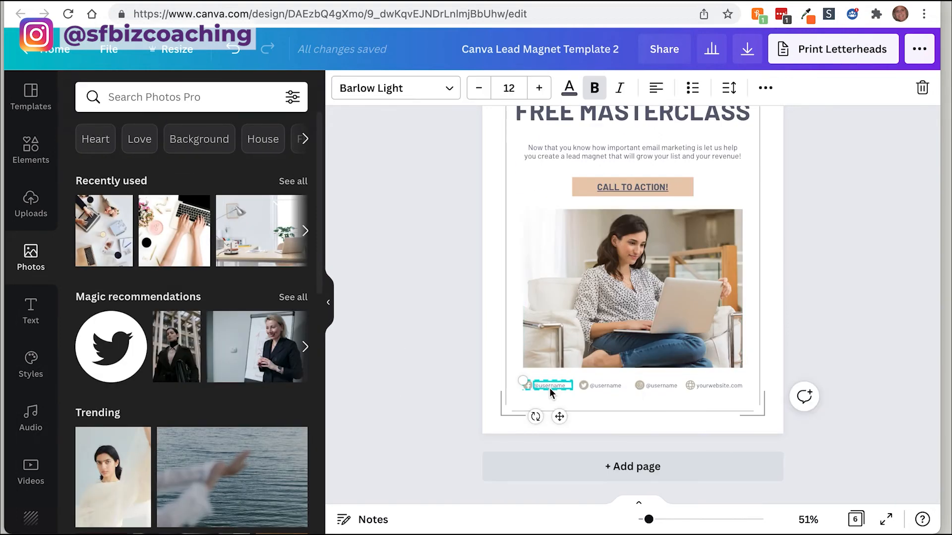
left_click_drag(649, 520, 658, 520)
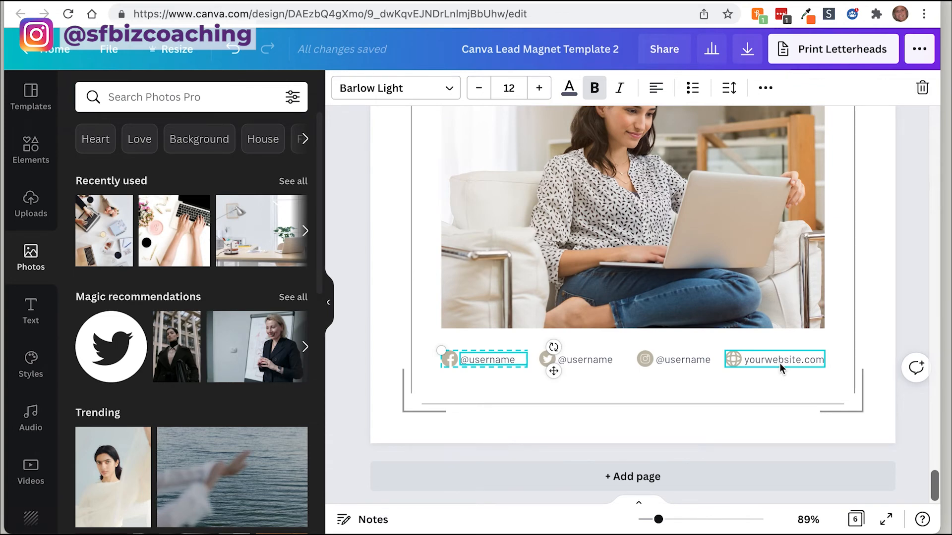
left_click(659, 520)
left_click_drag(659, 521, 644, 519)
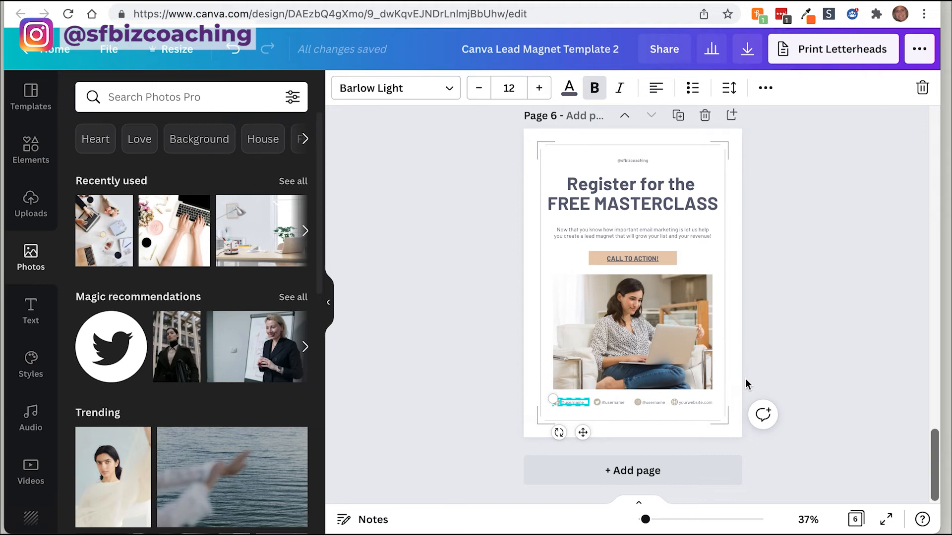
left_click(815, 288)
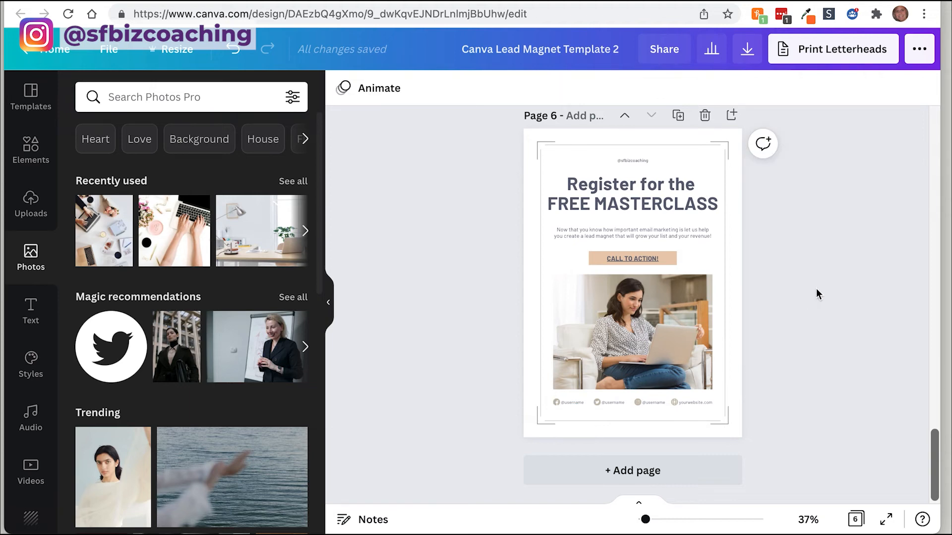
Step: Return to the cover page and choose PDF Standard as the download file type for the design
scroll(816, 289, "up", 6)
scroll(817, 290, "up", 15)
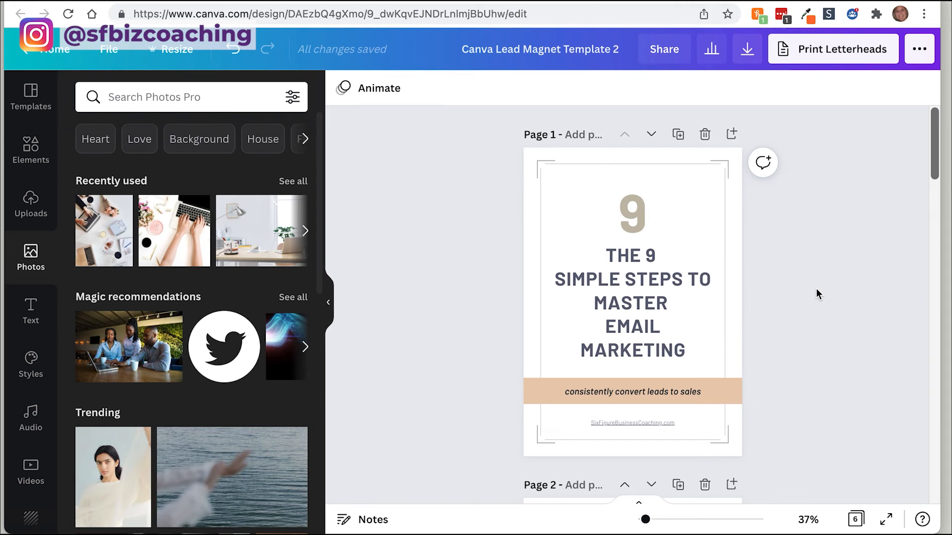
left_click(747, 56)
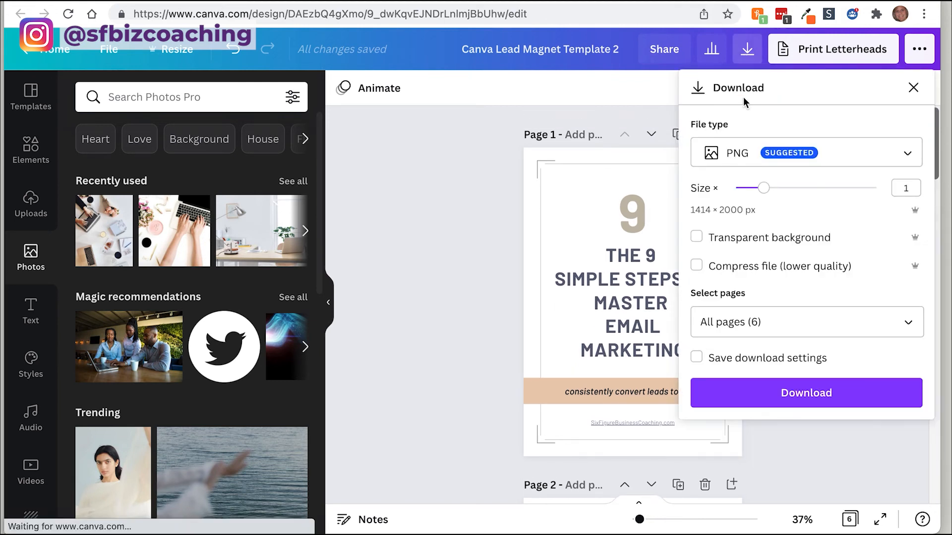
left_click(742, 158)
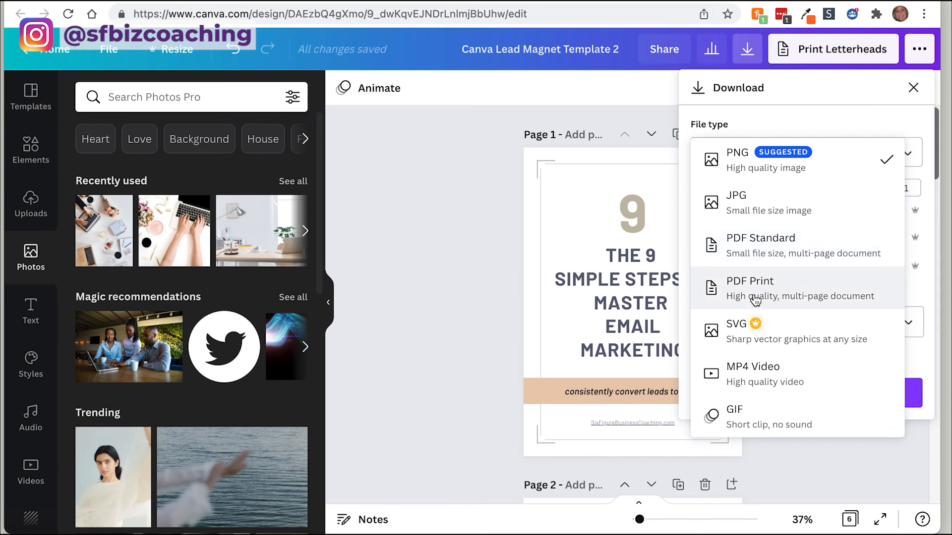
left_click(762, 250)
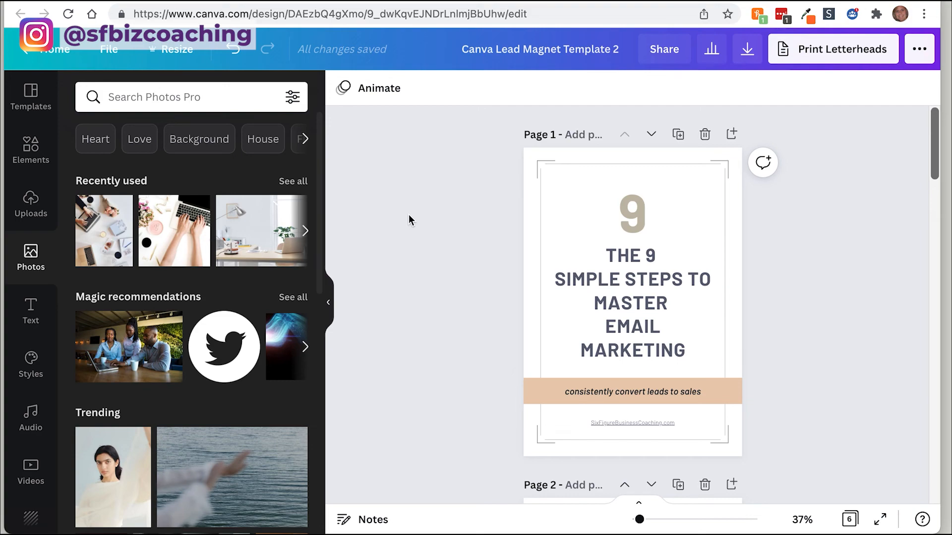
key("super+t")
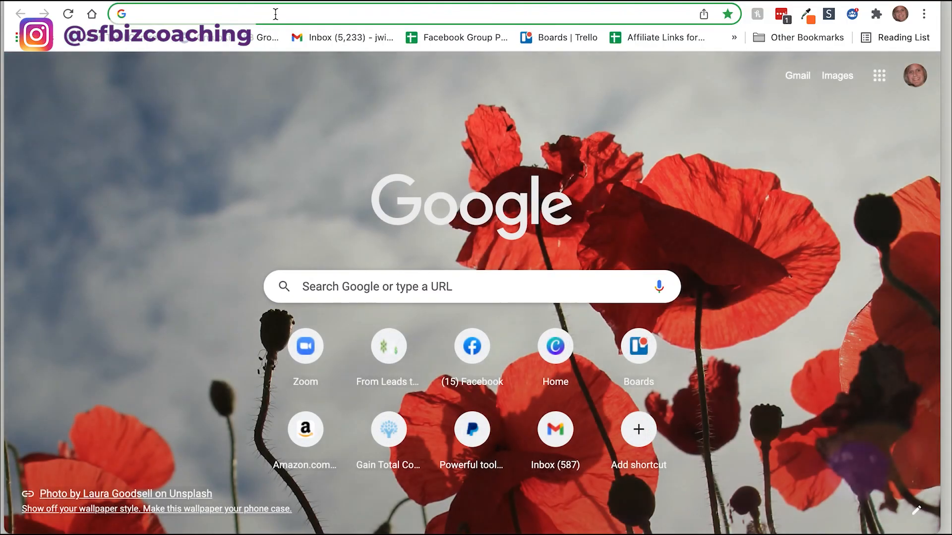
type("https://www.ilovepdf.com/")
key("Return")
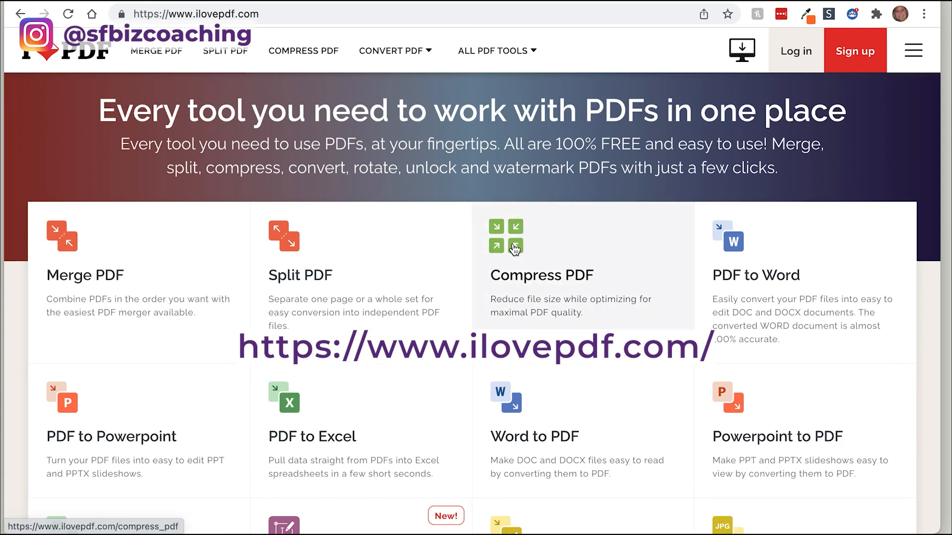
left_click(514, 249)
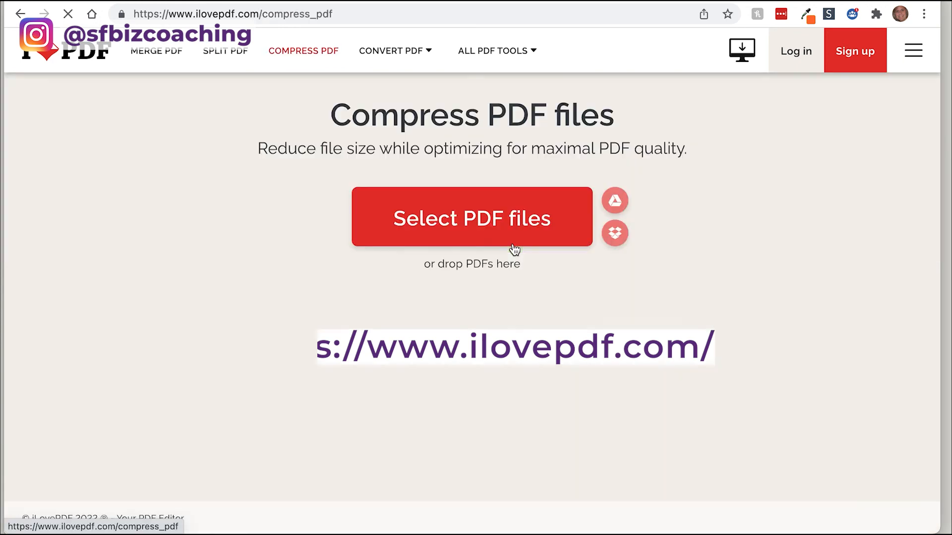